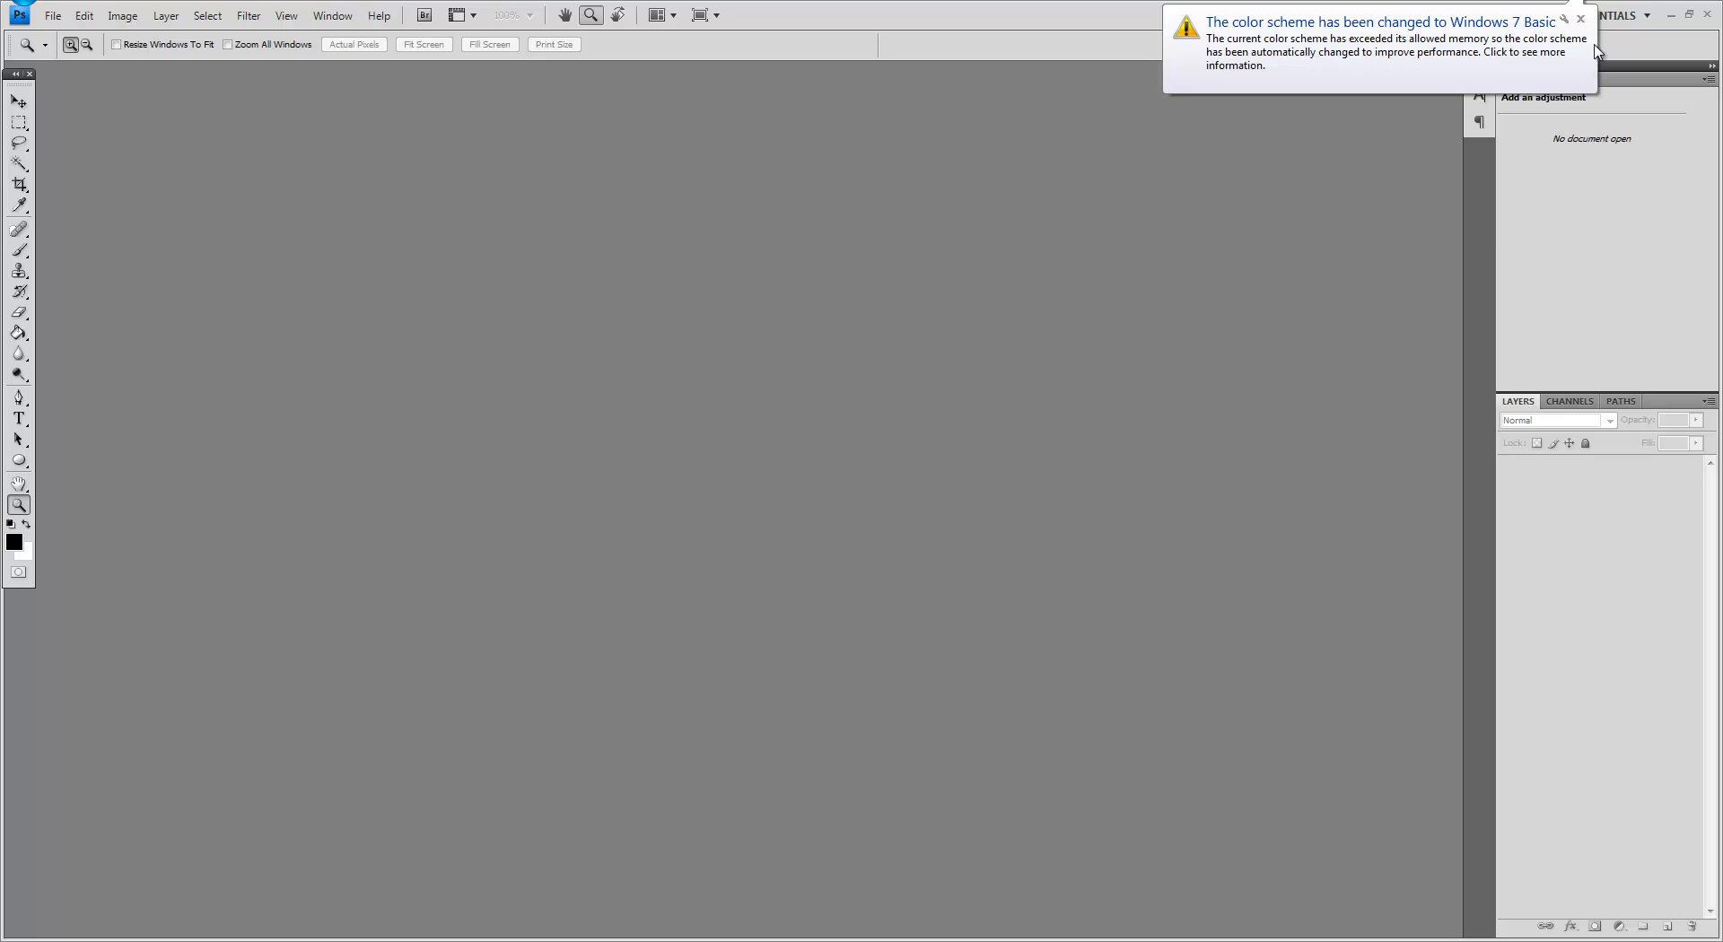
Step: Create a new document 1920 pixels wide and 1080 pixels high
left_click(1581, 19)
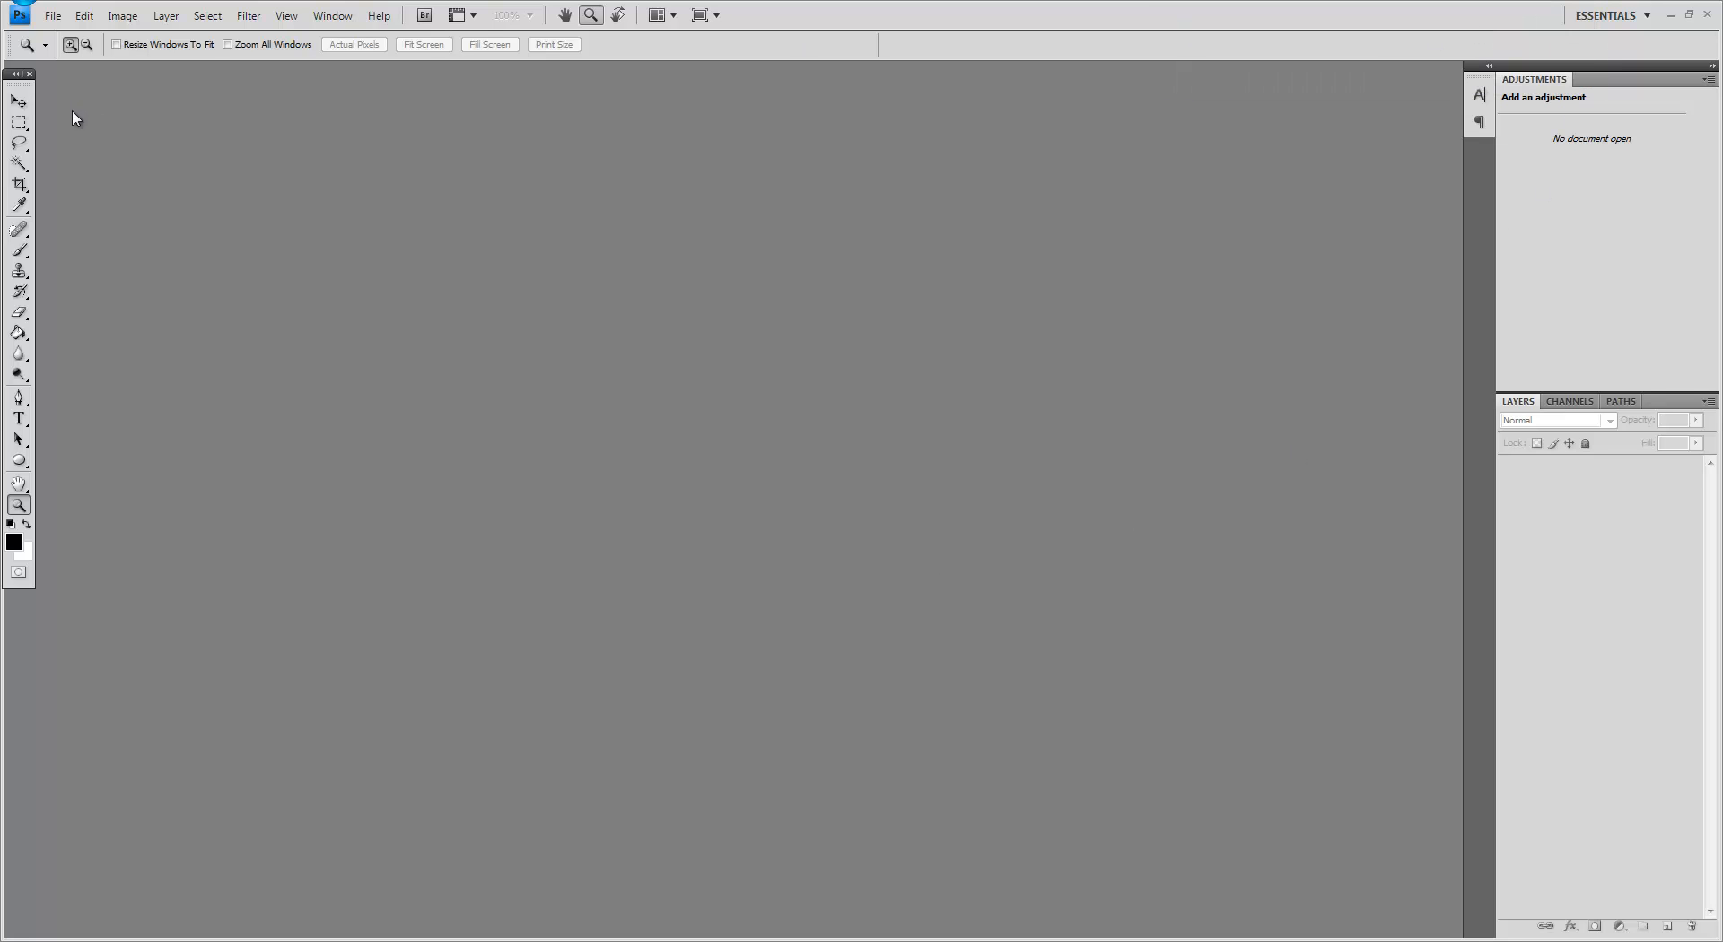
left_click(54, 15)
left_click(63, 39)
key("Tab")
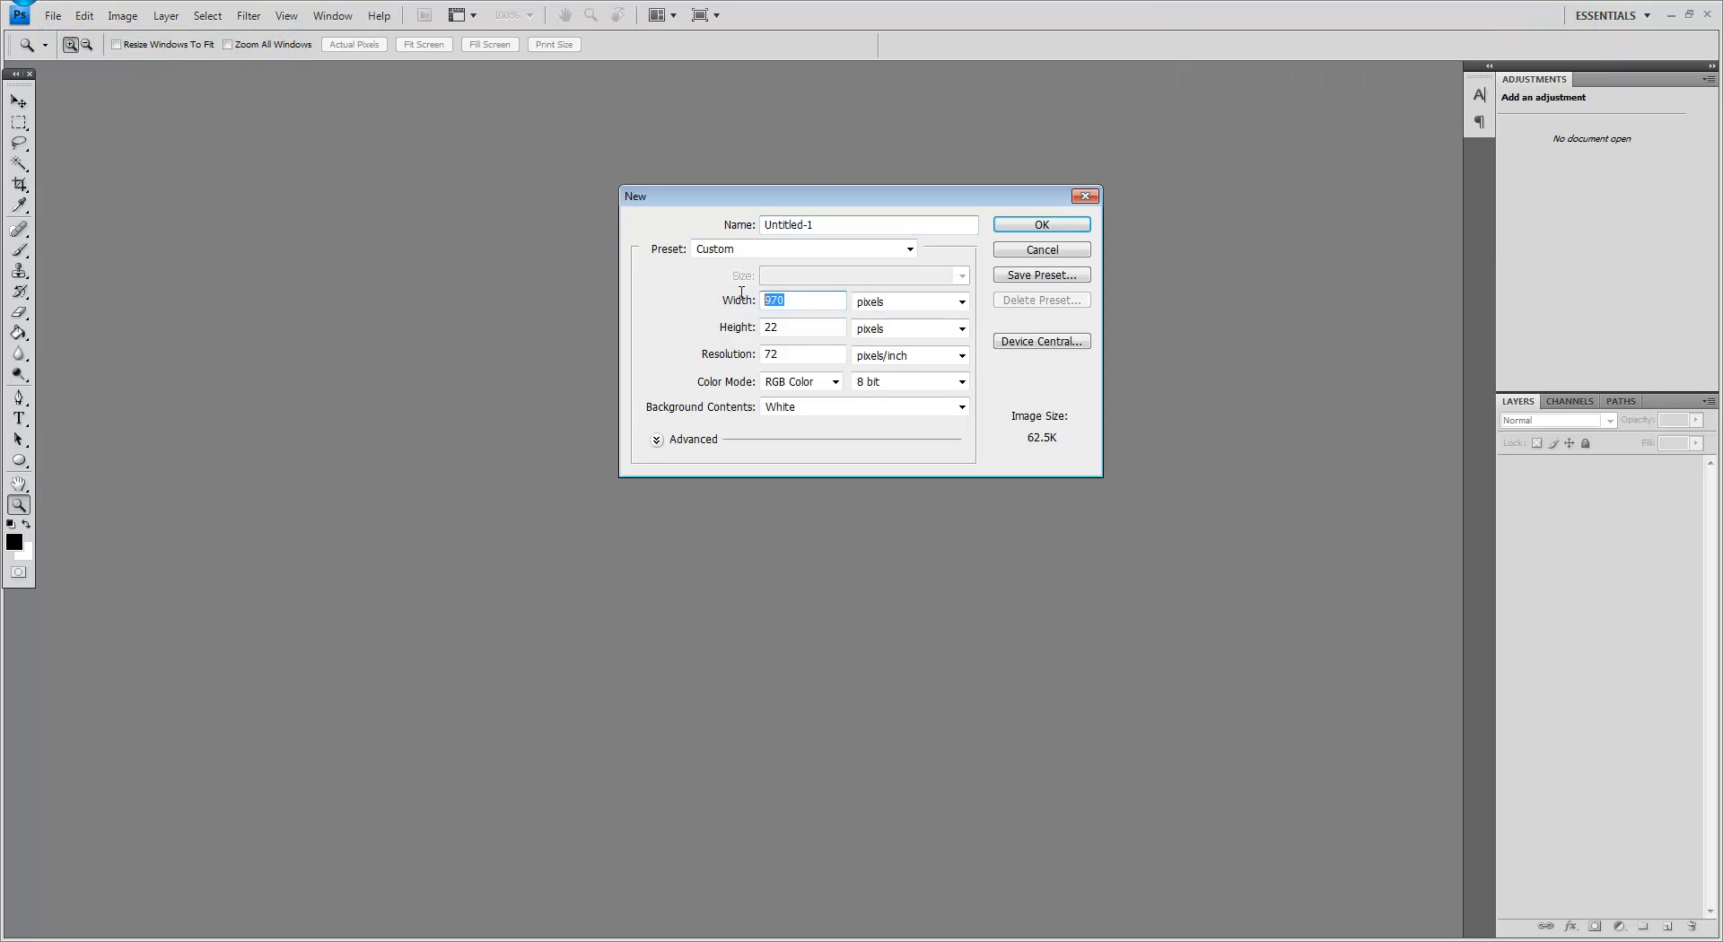
type("1920")
key("Tab")
type("108")
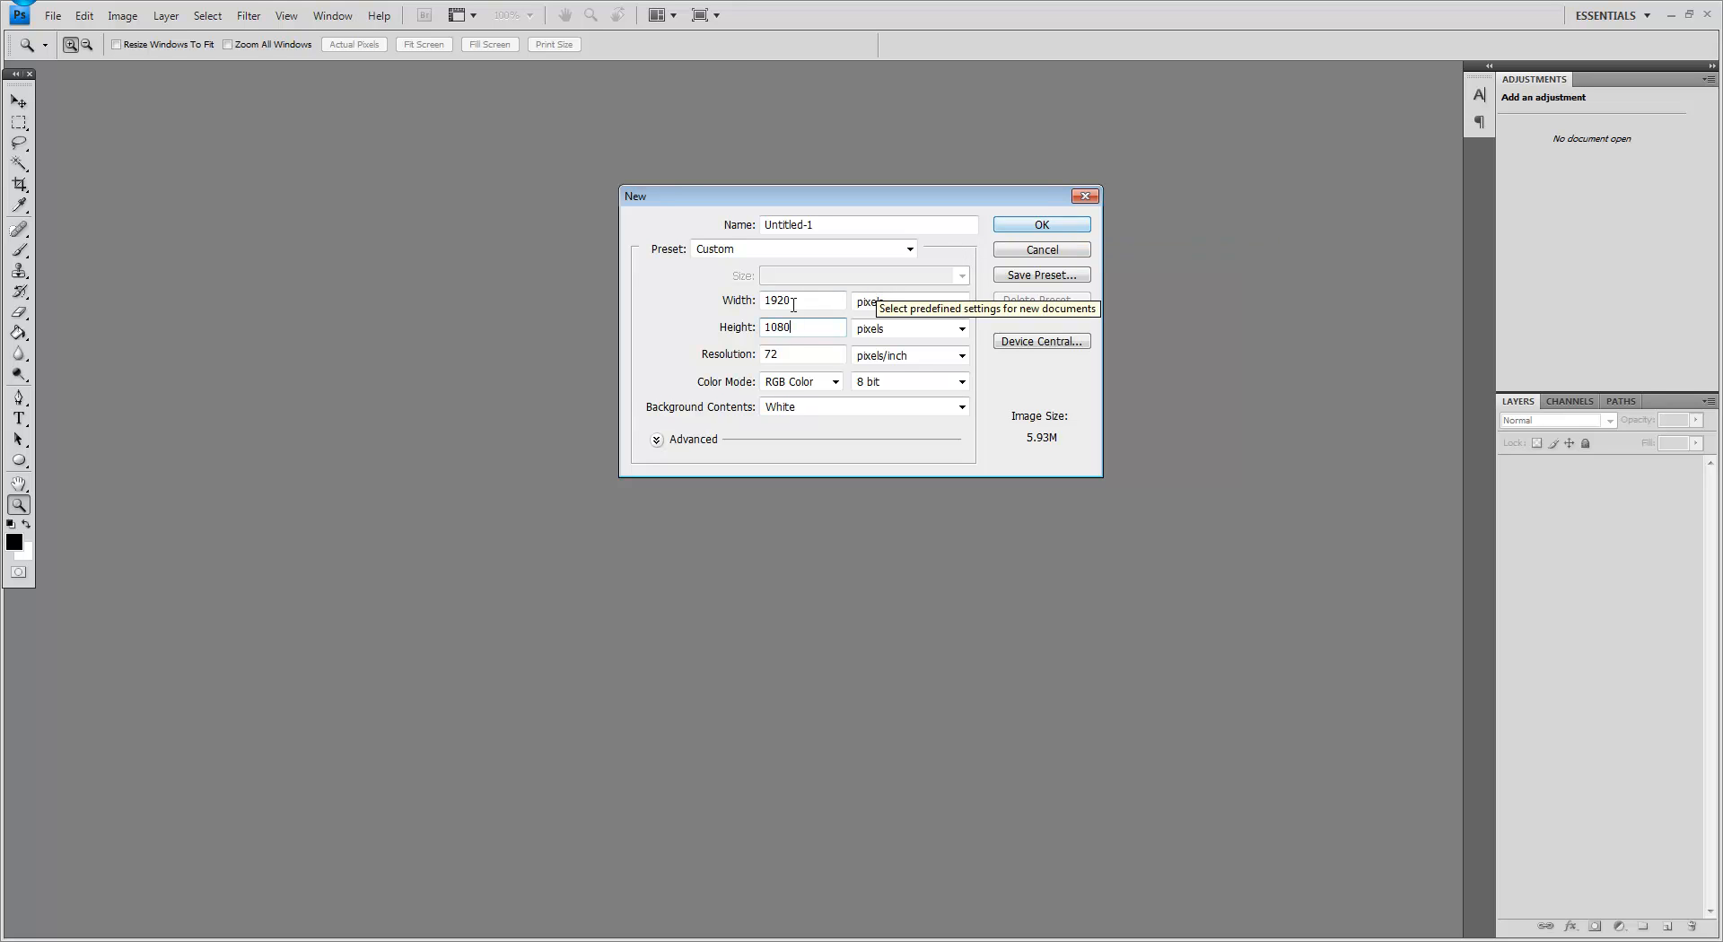
left_click(1016, 226)
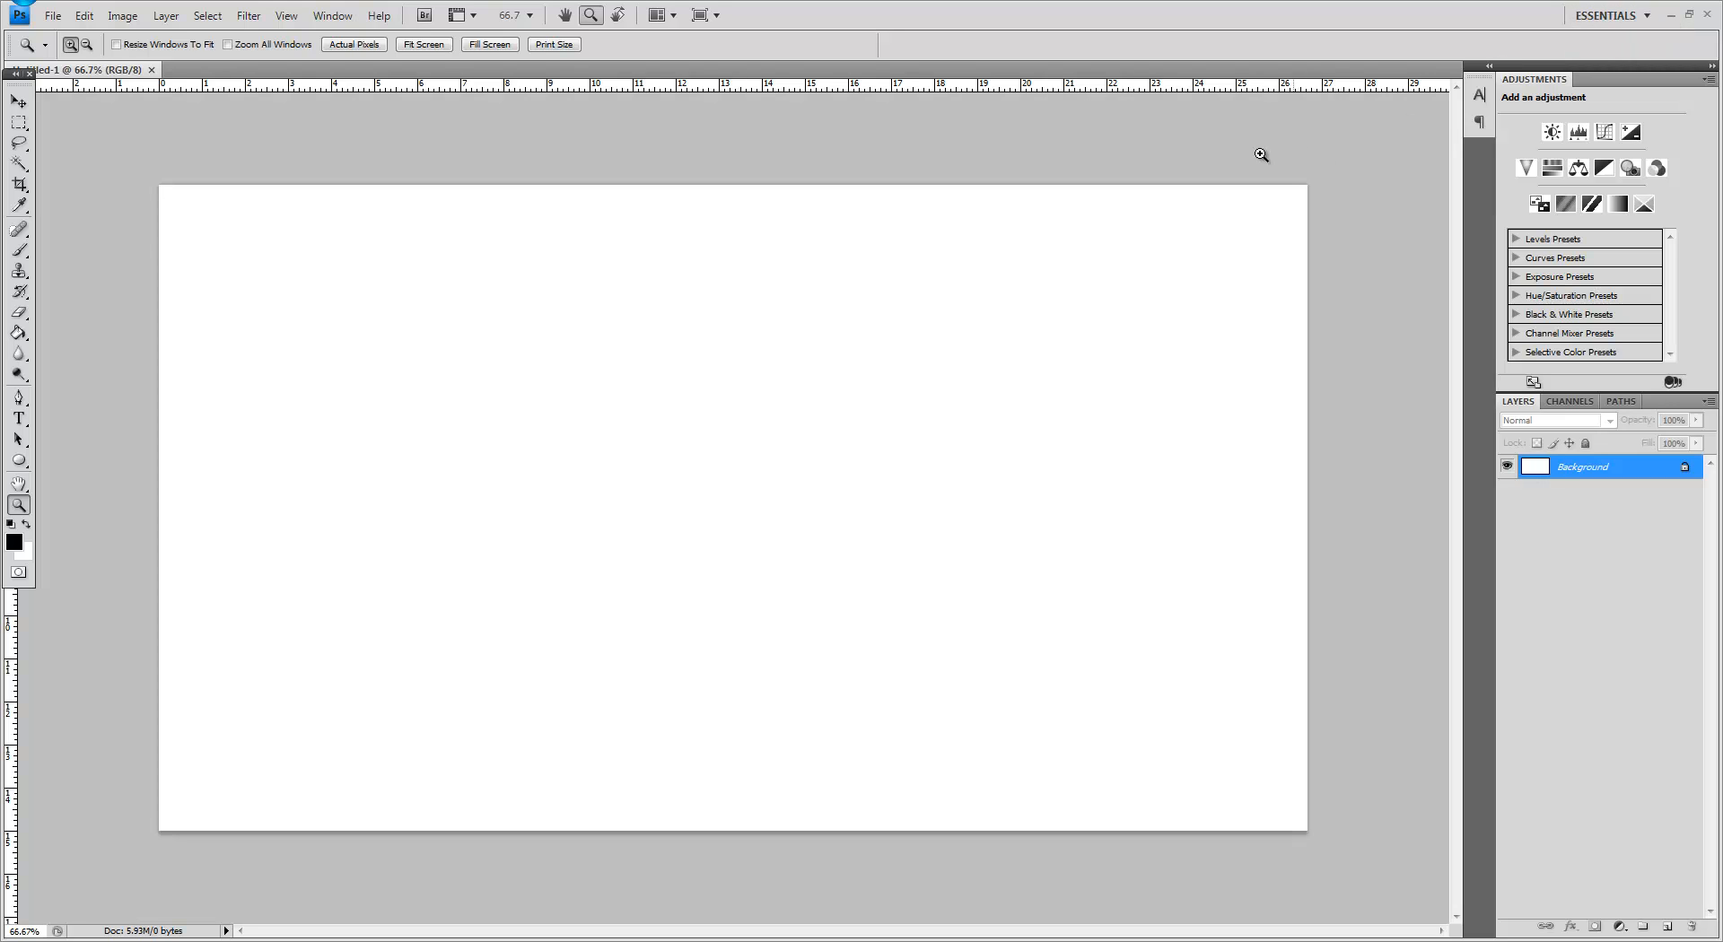
Step: Create a second new document 970 pixels wide and 25 pixels high
left_click(53, 15)
left_click(73, 46)
double_click(780, 300)
type("970")
key("Tab")
key("Tab")
type("25")
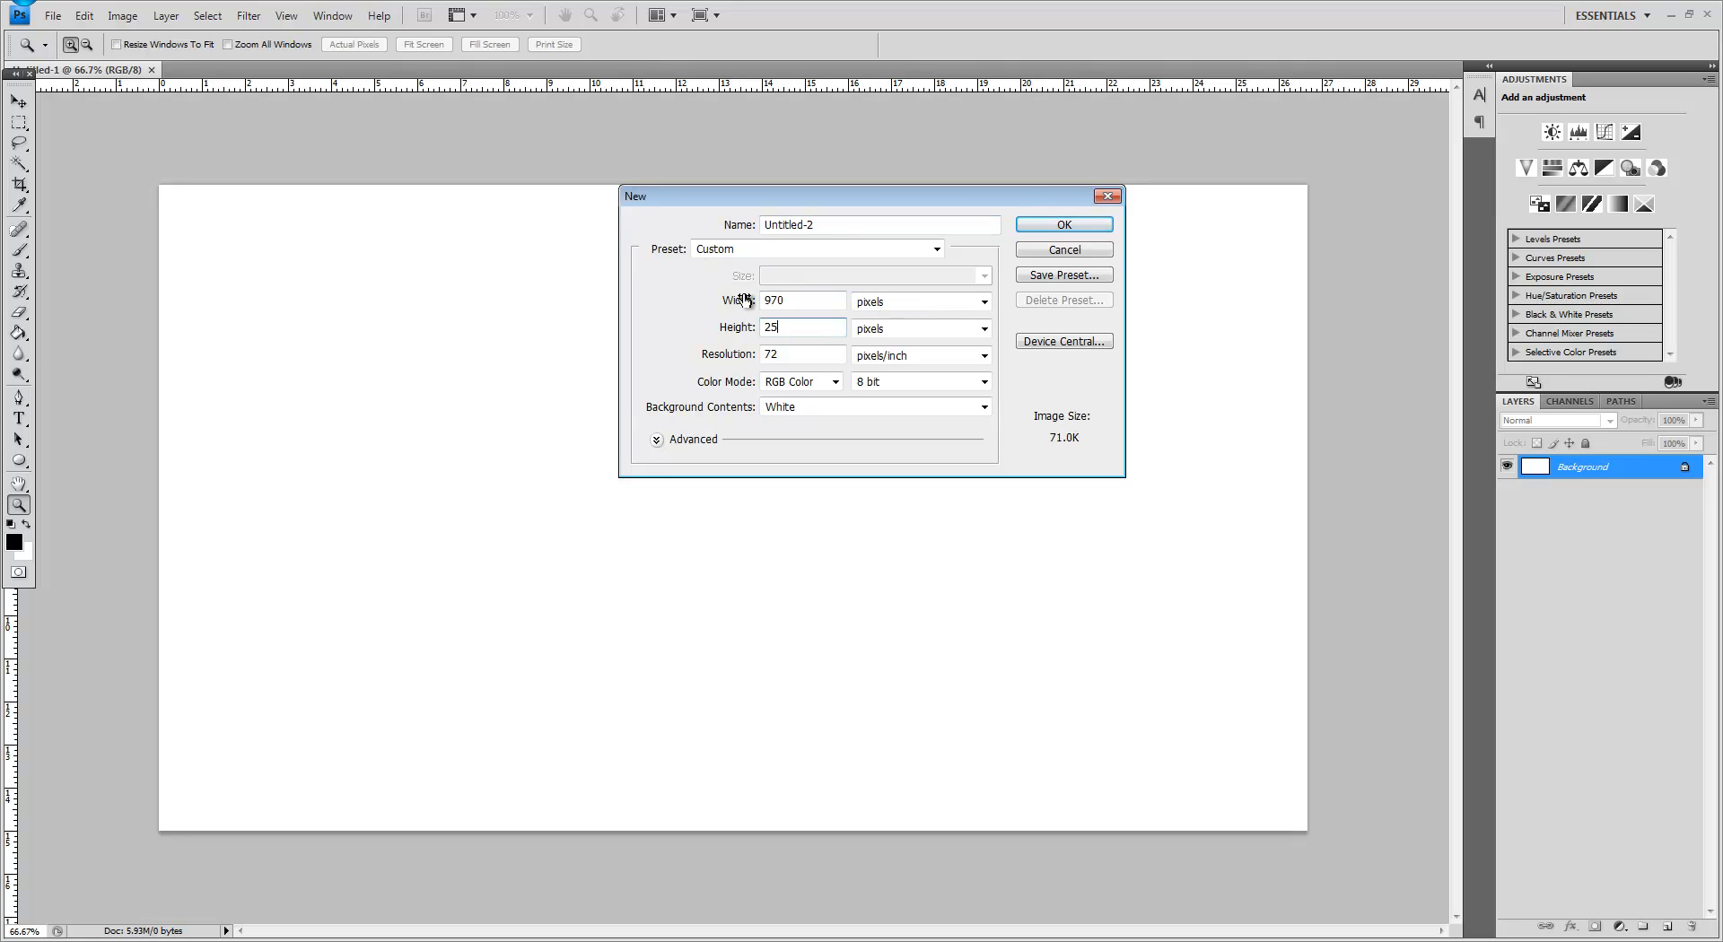
key("Return")
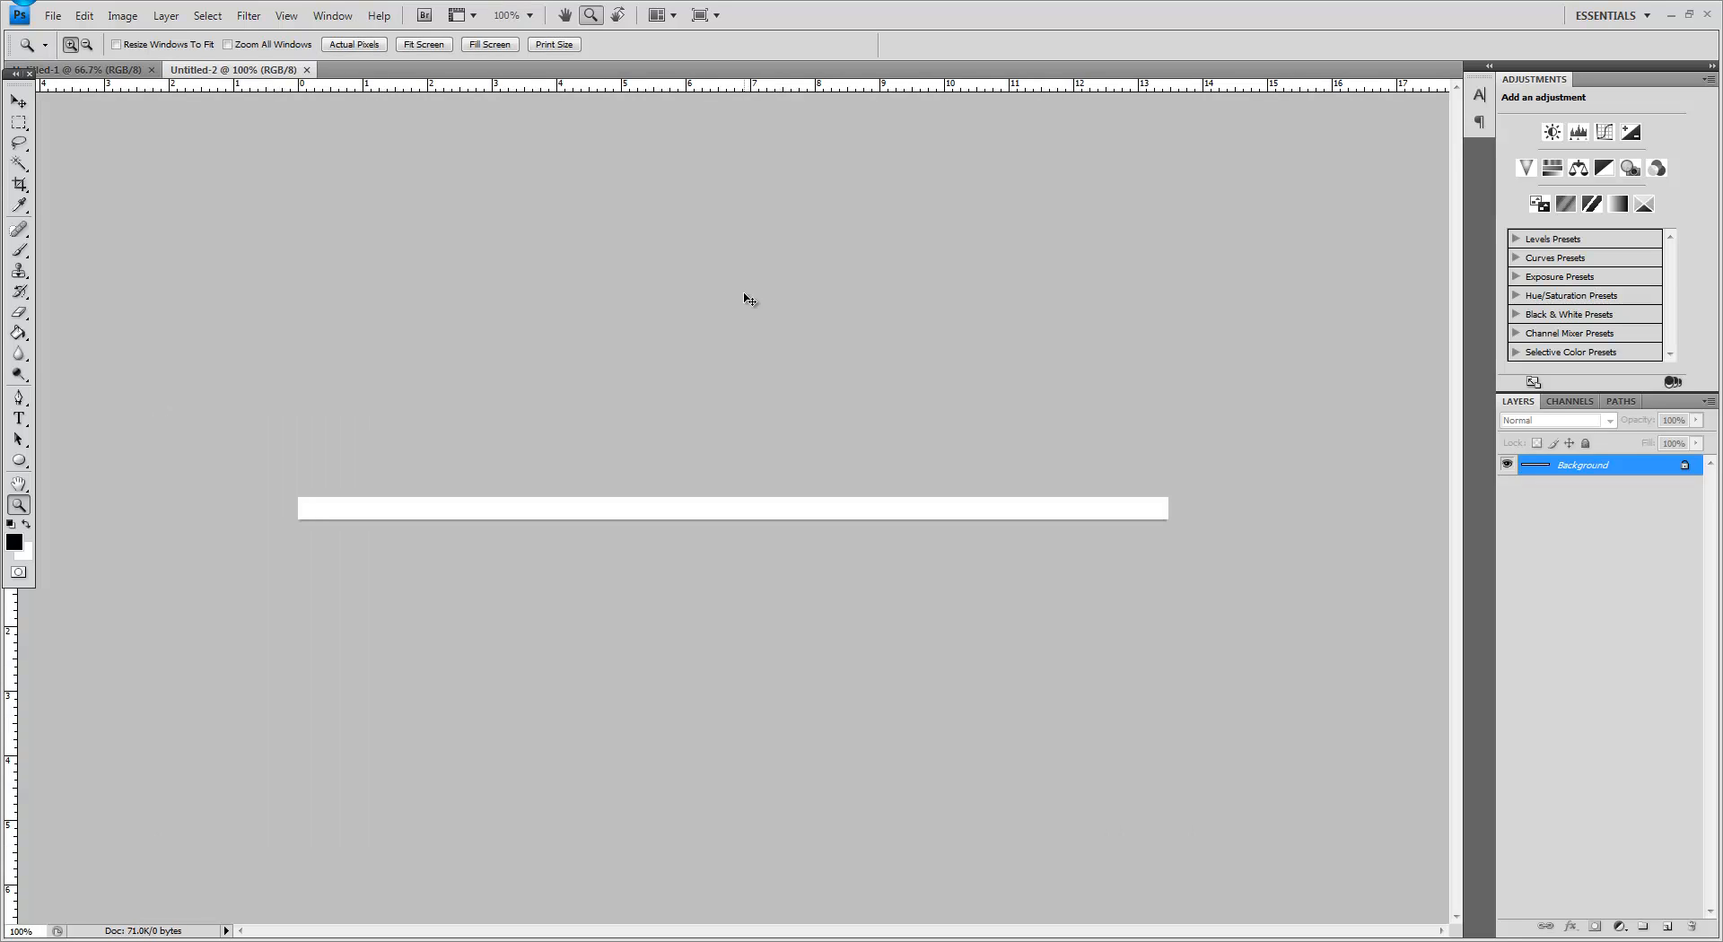
Step: Copy the whole 970 × 25 canvas, close that document and paste the strip into the 1920 × 1080 document as a new layer
key("ctrl+a")
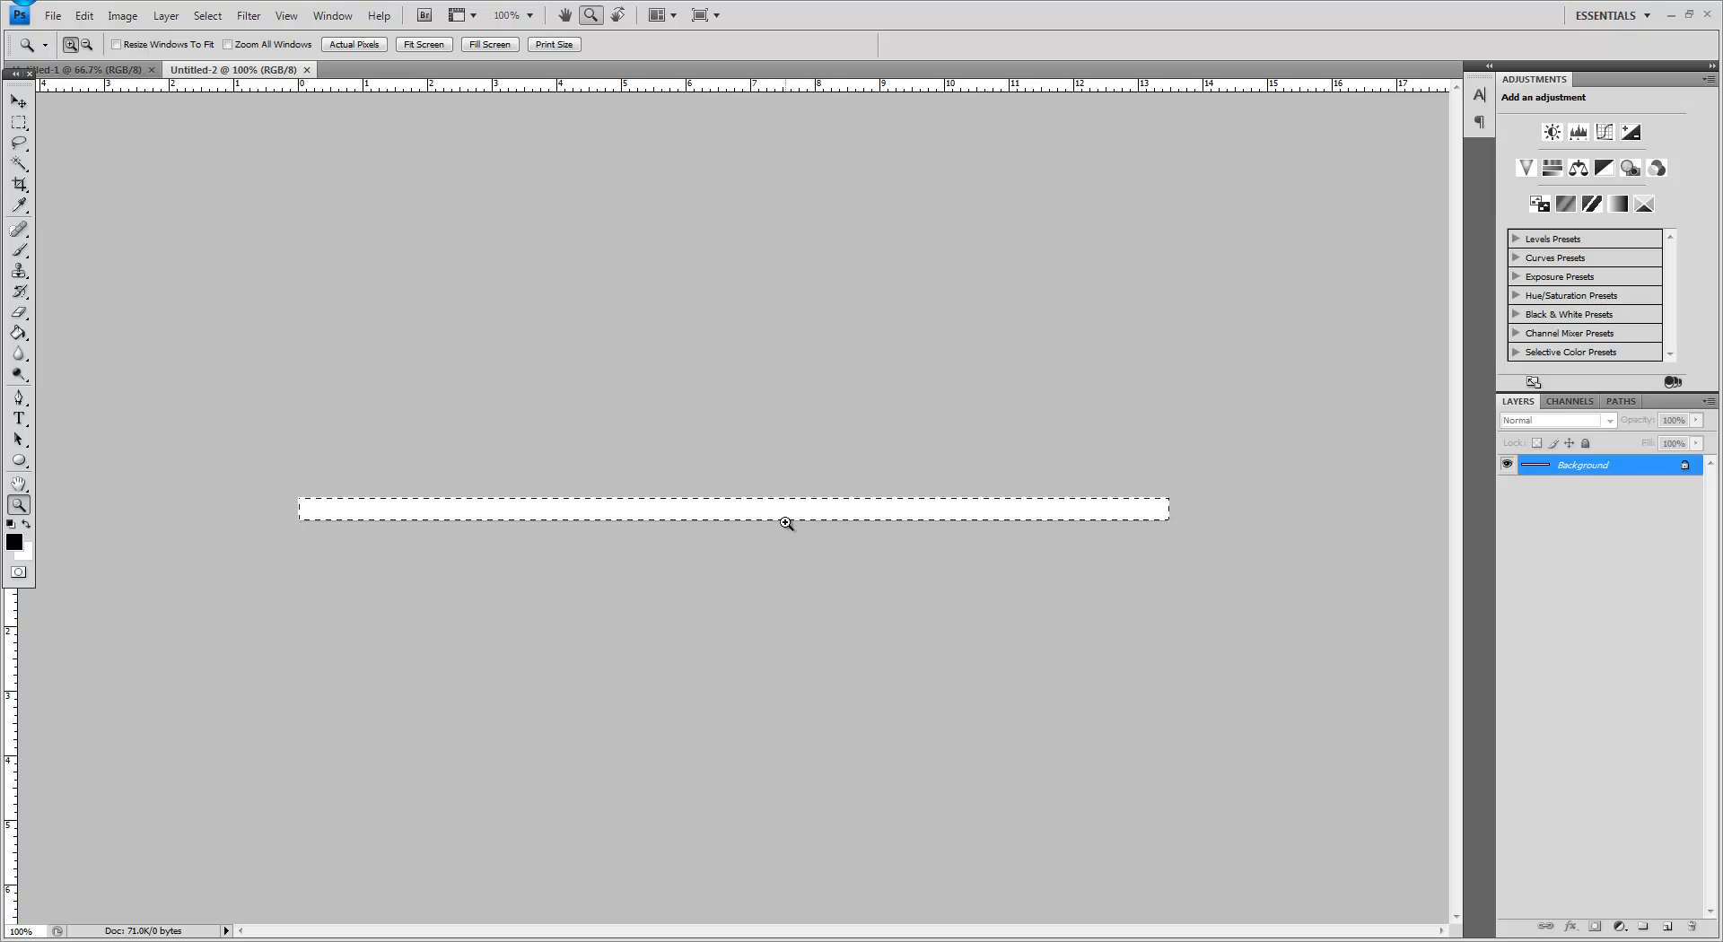
left_click(306, 69)
key("ctrl+v")
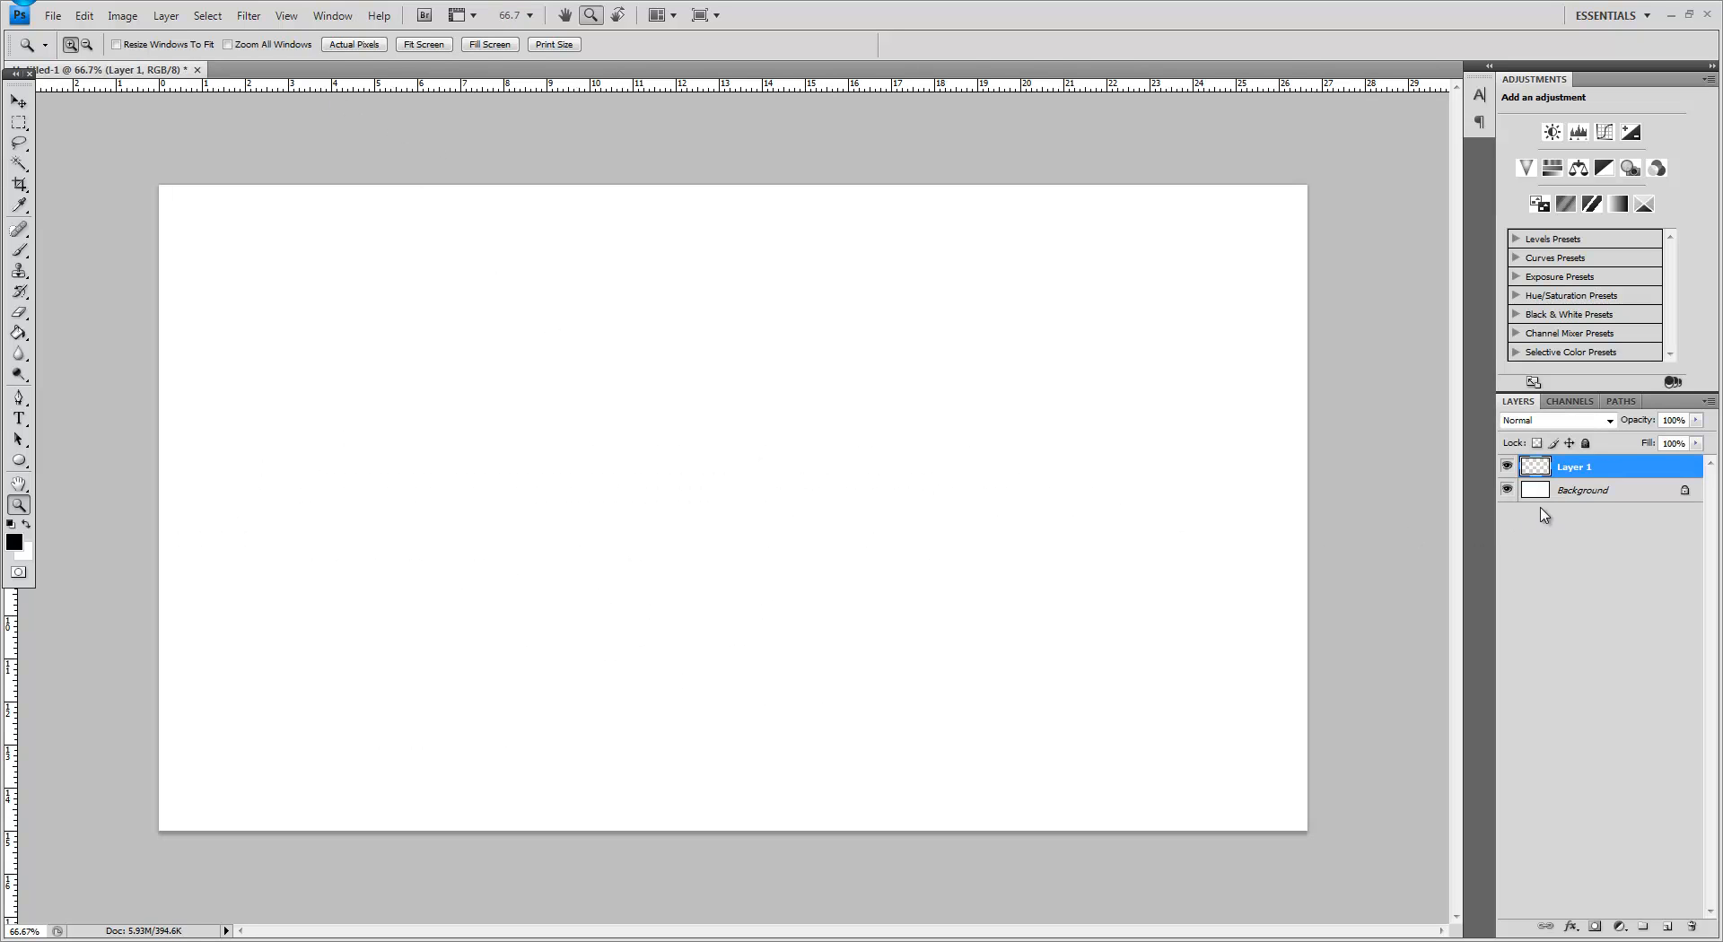
Step: Apply a red Color Overlay layer style at 100% opacity to the pasted strip on Layer 1
double_click(1605, 478)
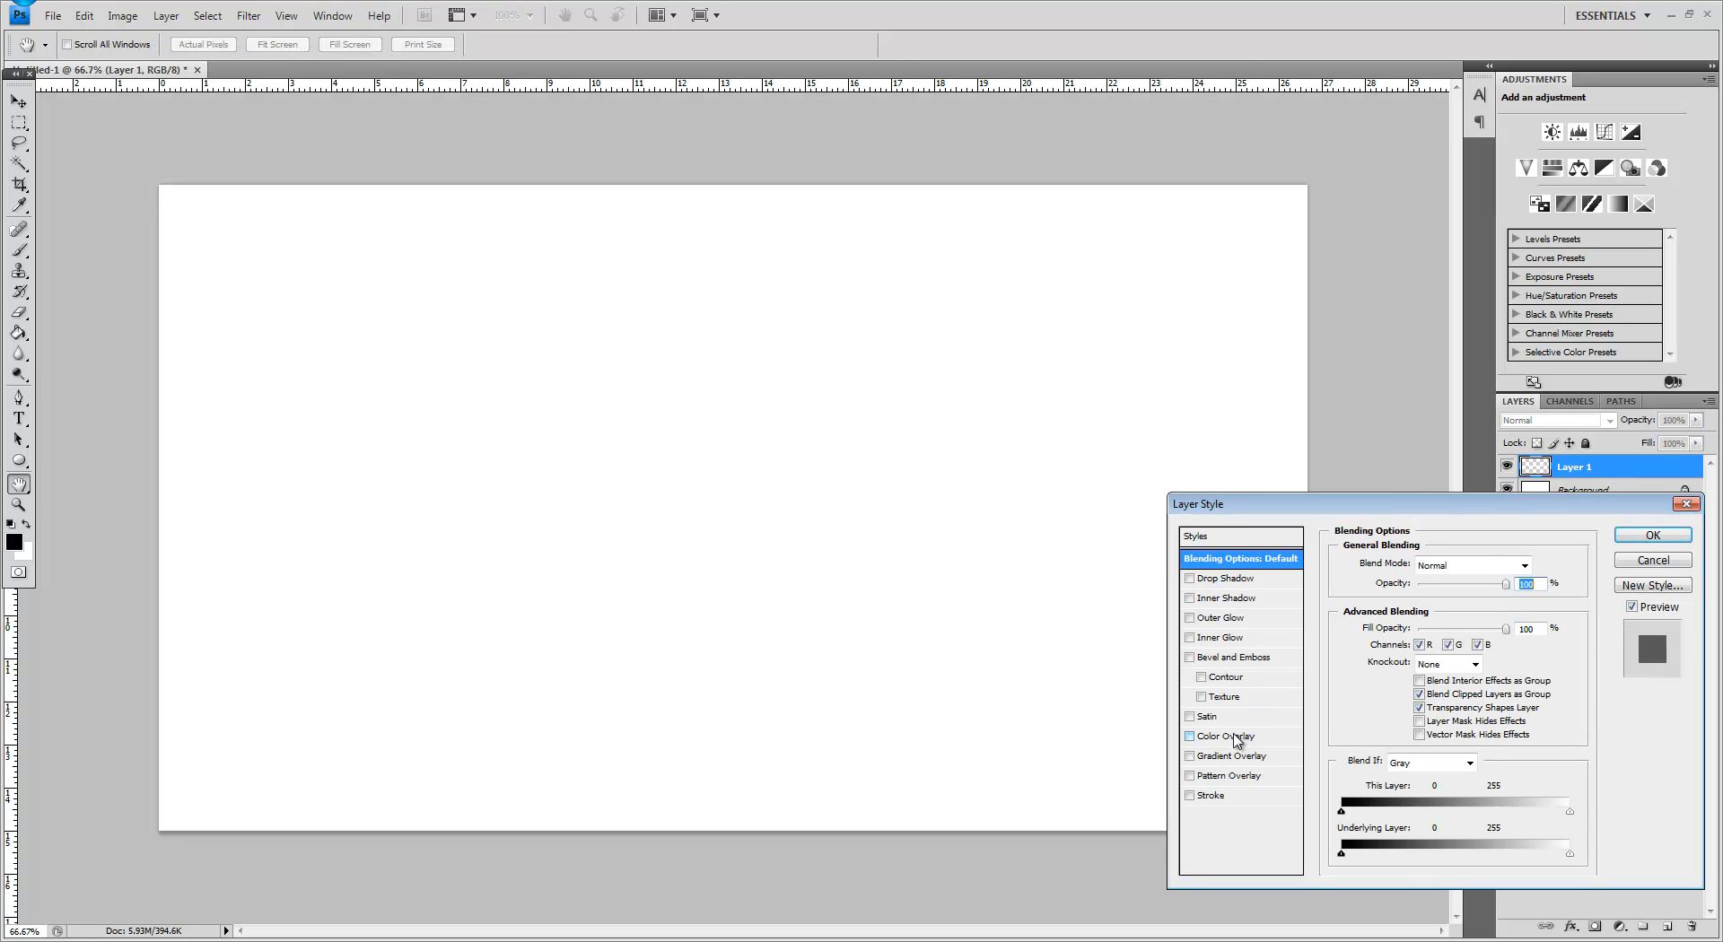
left_click(1236, 737)
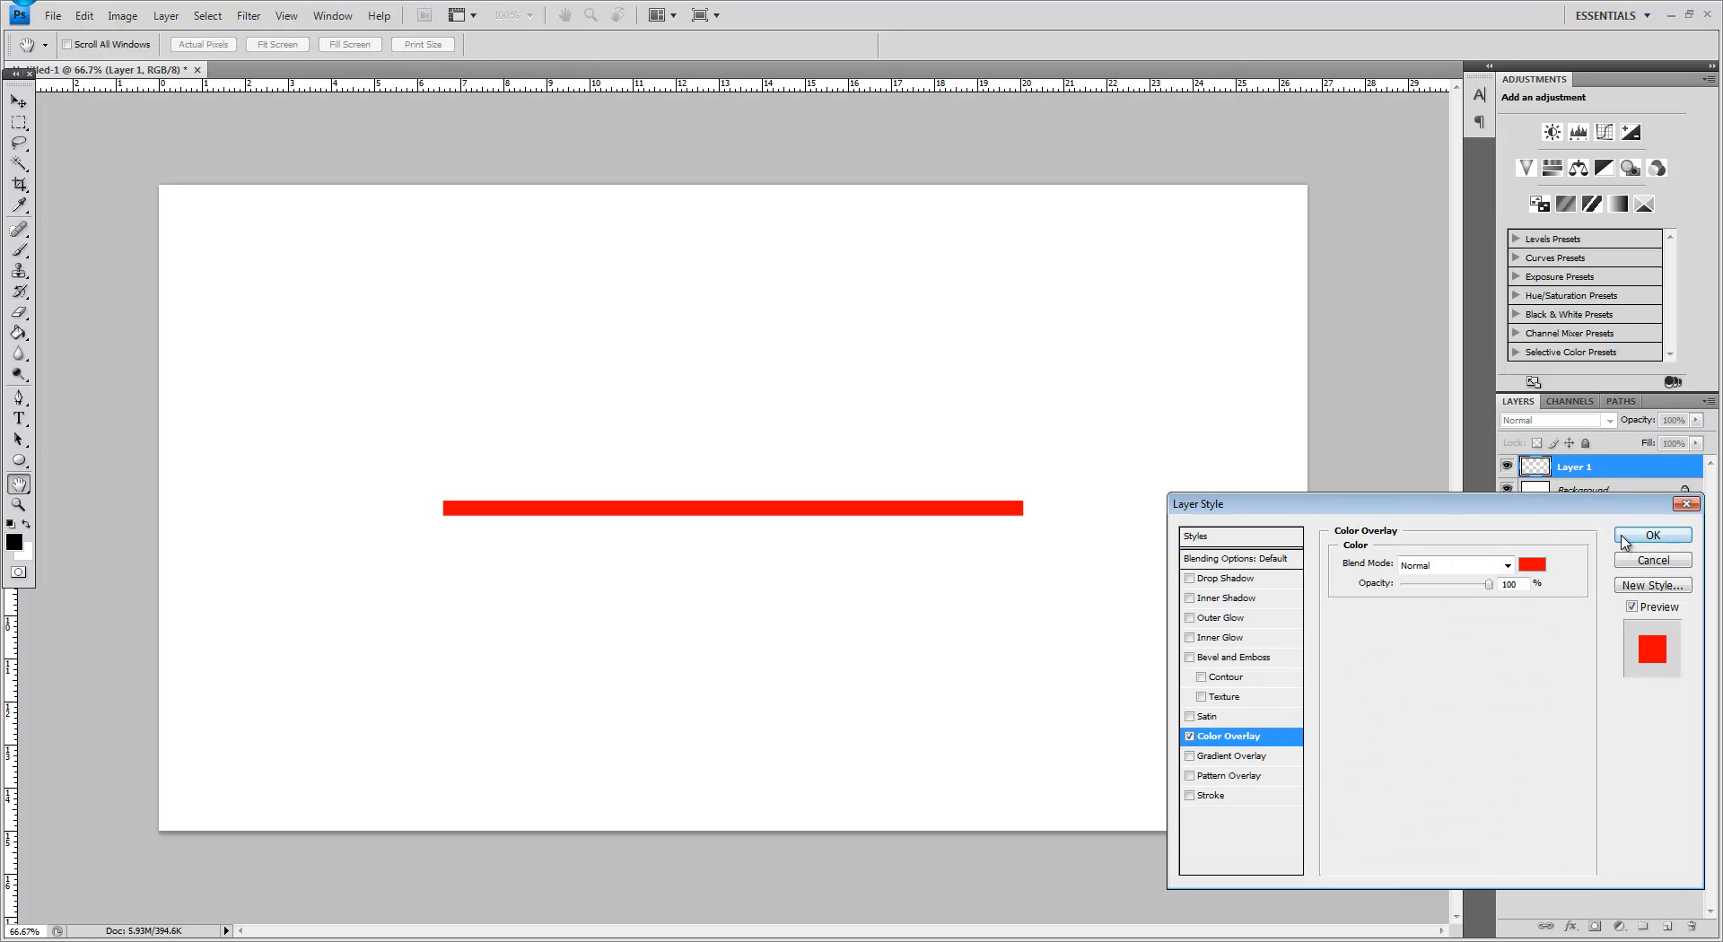
left_click(1652, 535)
Step: Move the red strip to the top edge of the canvas and center it horizontally on the canvas
left_click(20, 104)
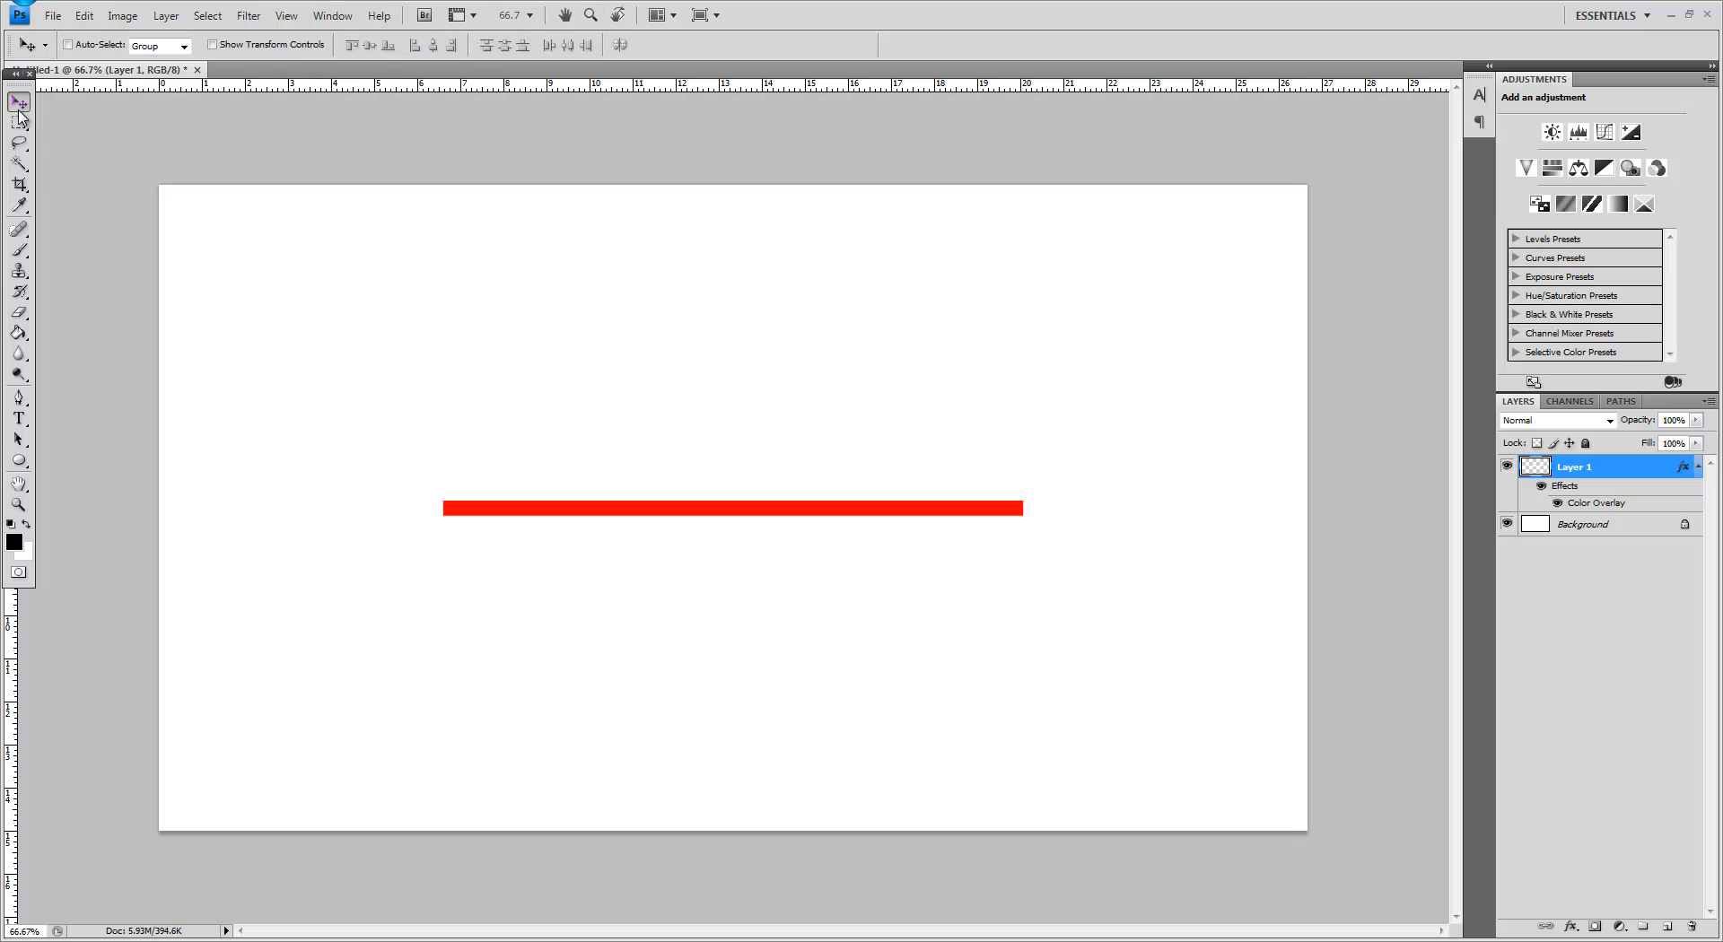
left_click_drag(635, 512, 615, 199)
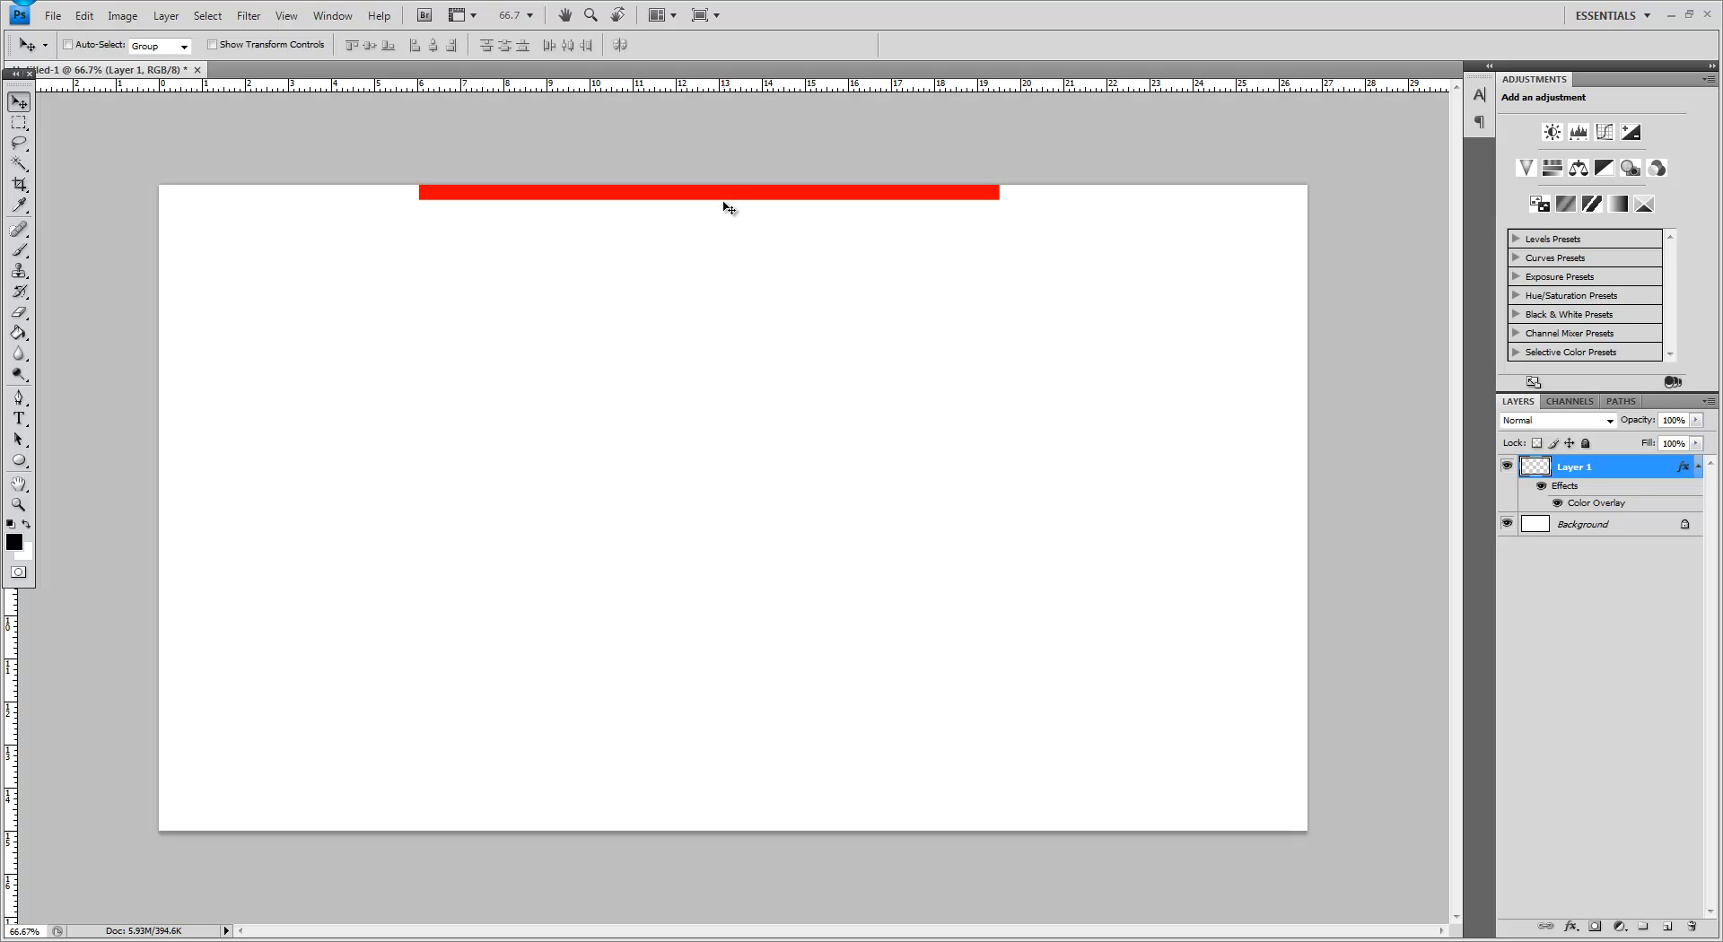
key("ctrl+a")
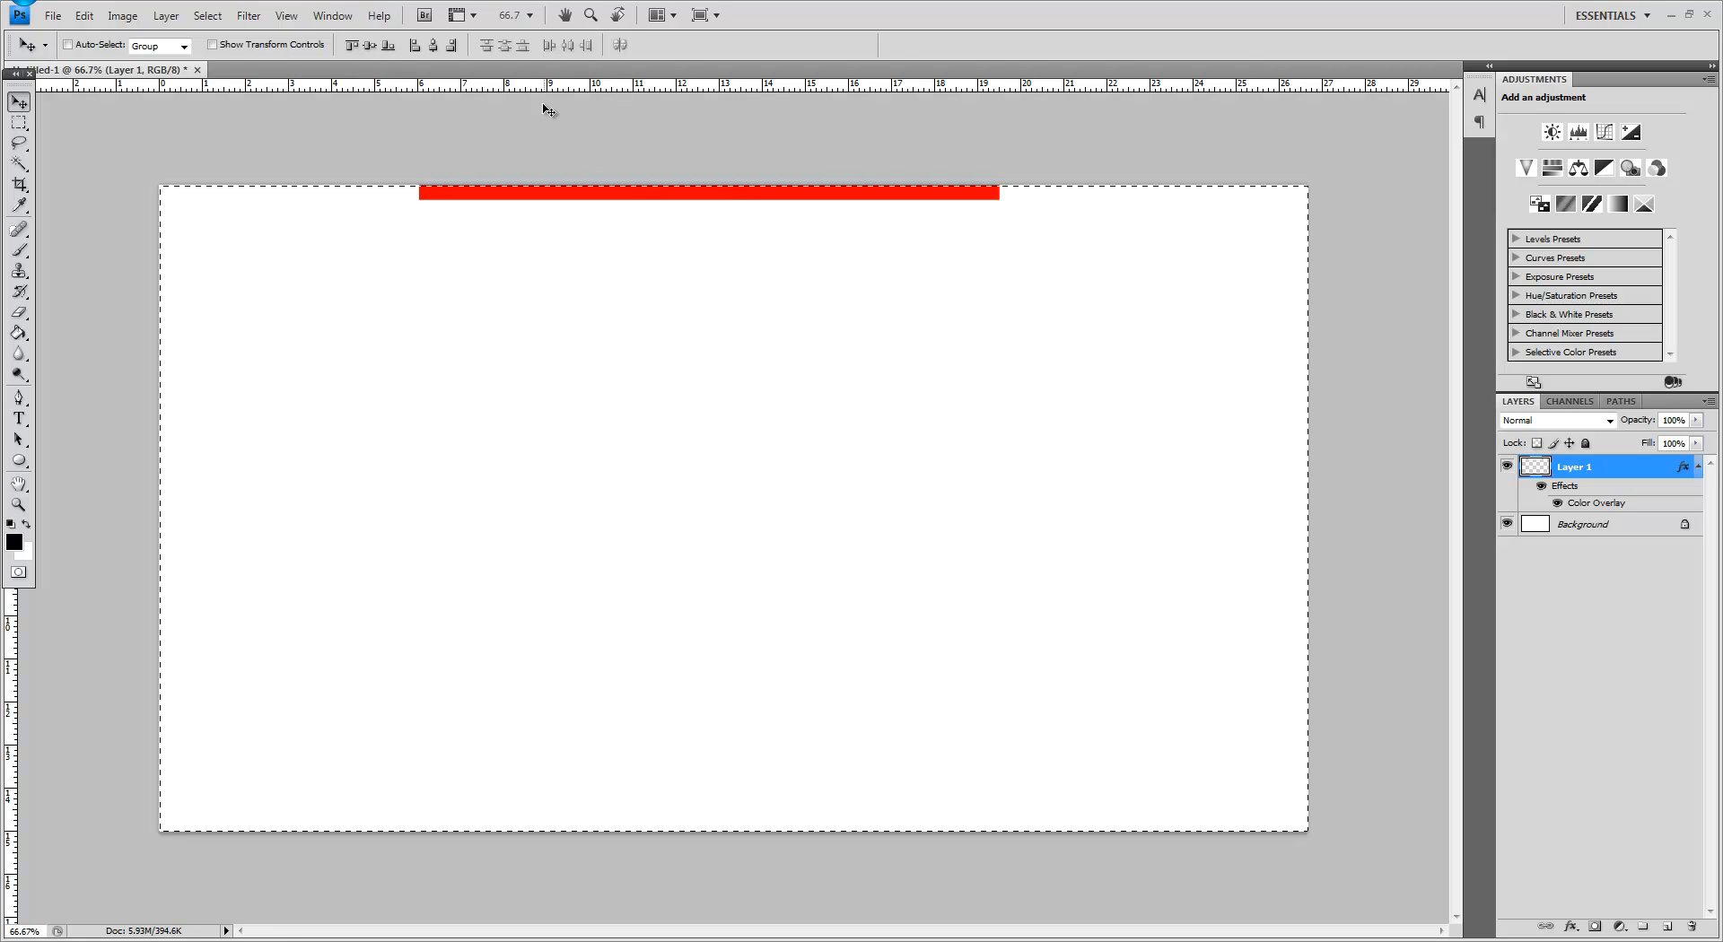
left_click(434, 45)
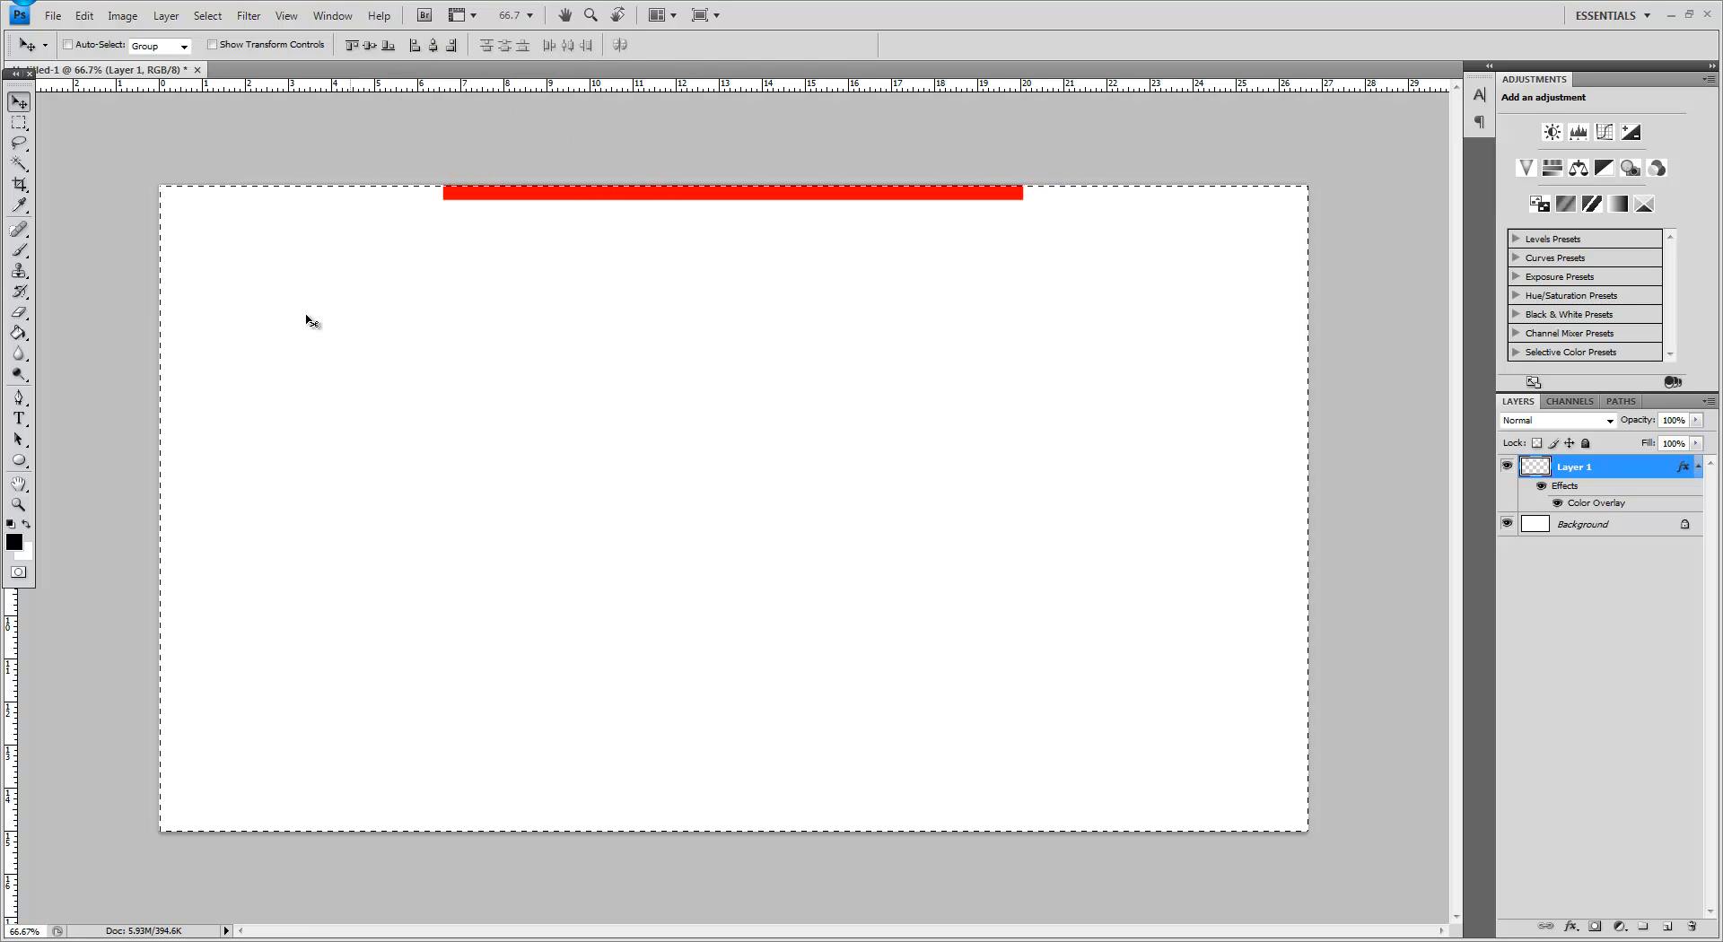
Step: Place guides along the top, left, right and bottom edges of the red strip
left_click(286, 16)
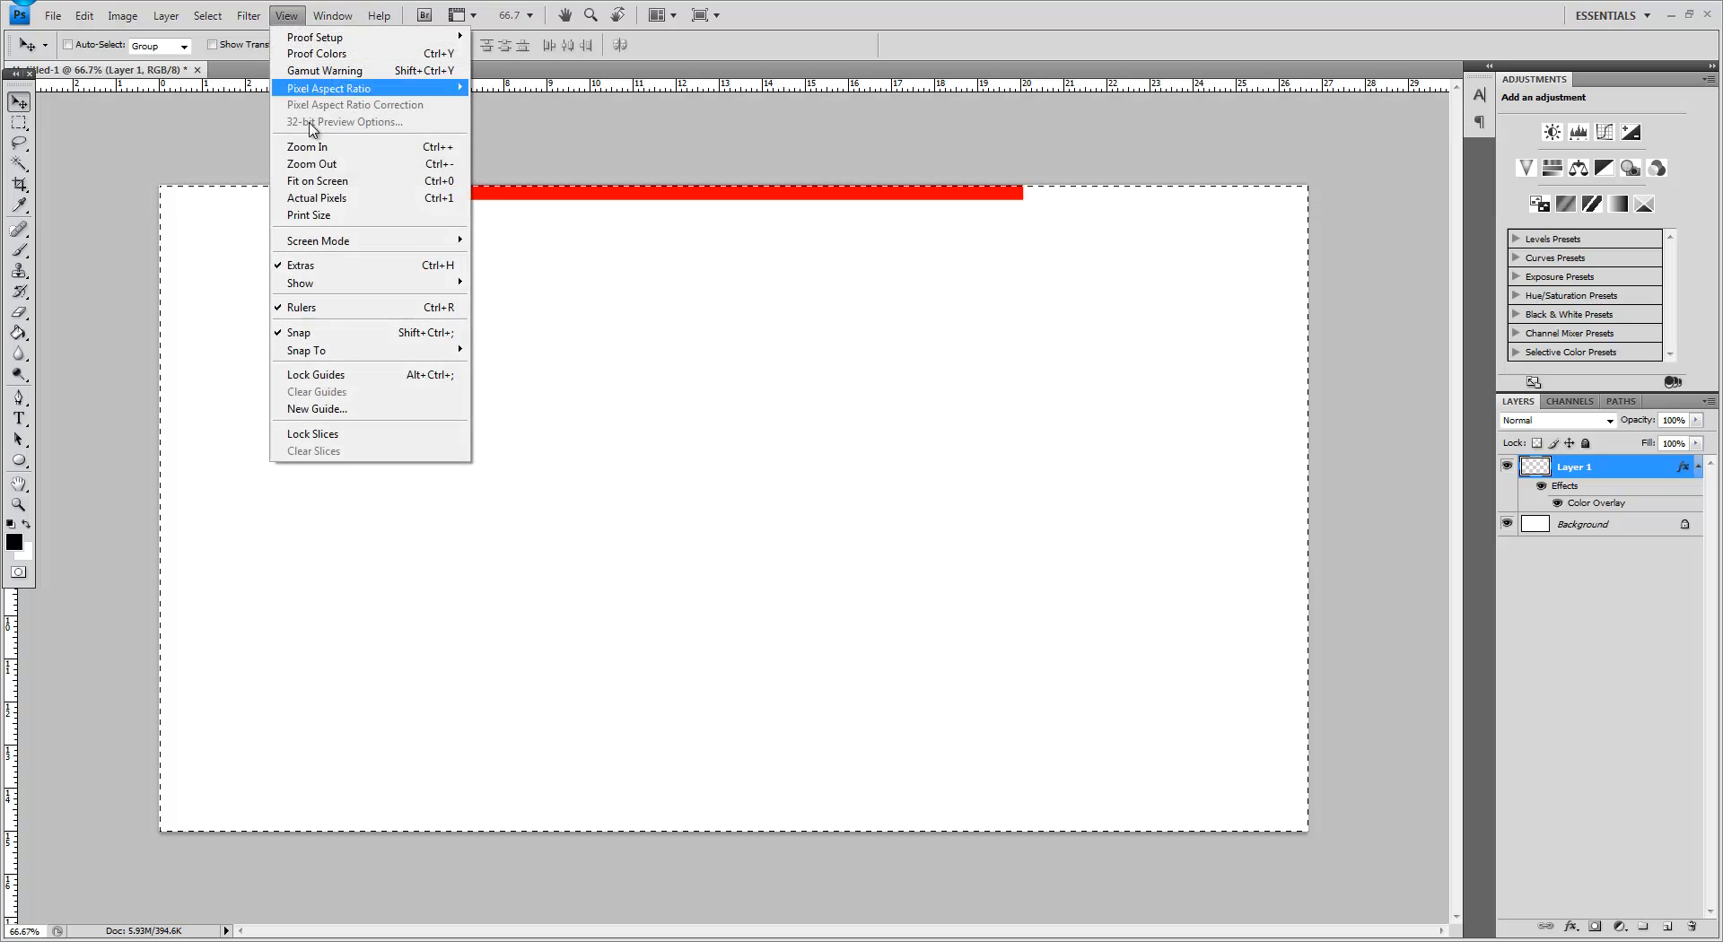
left_click_drag(543, 86, 540, 185)
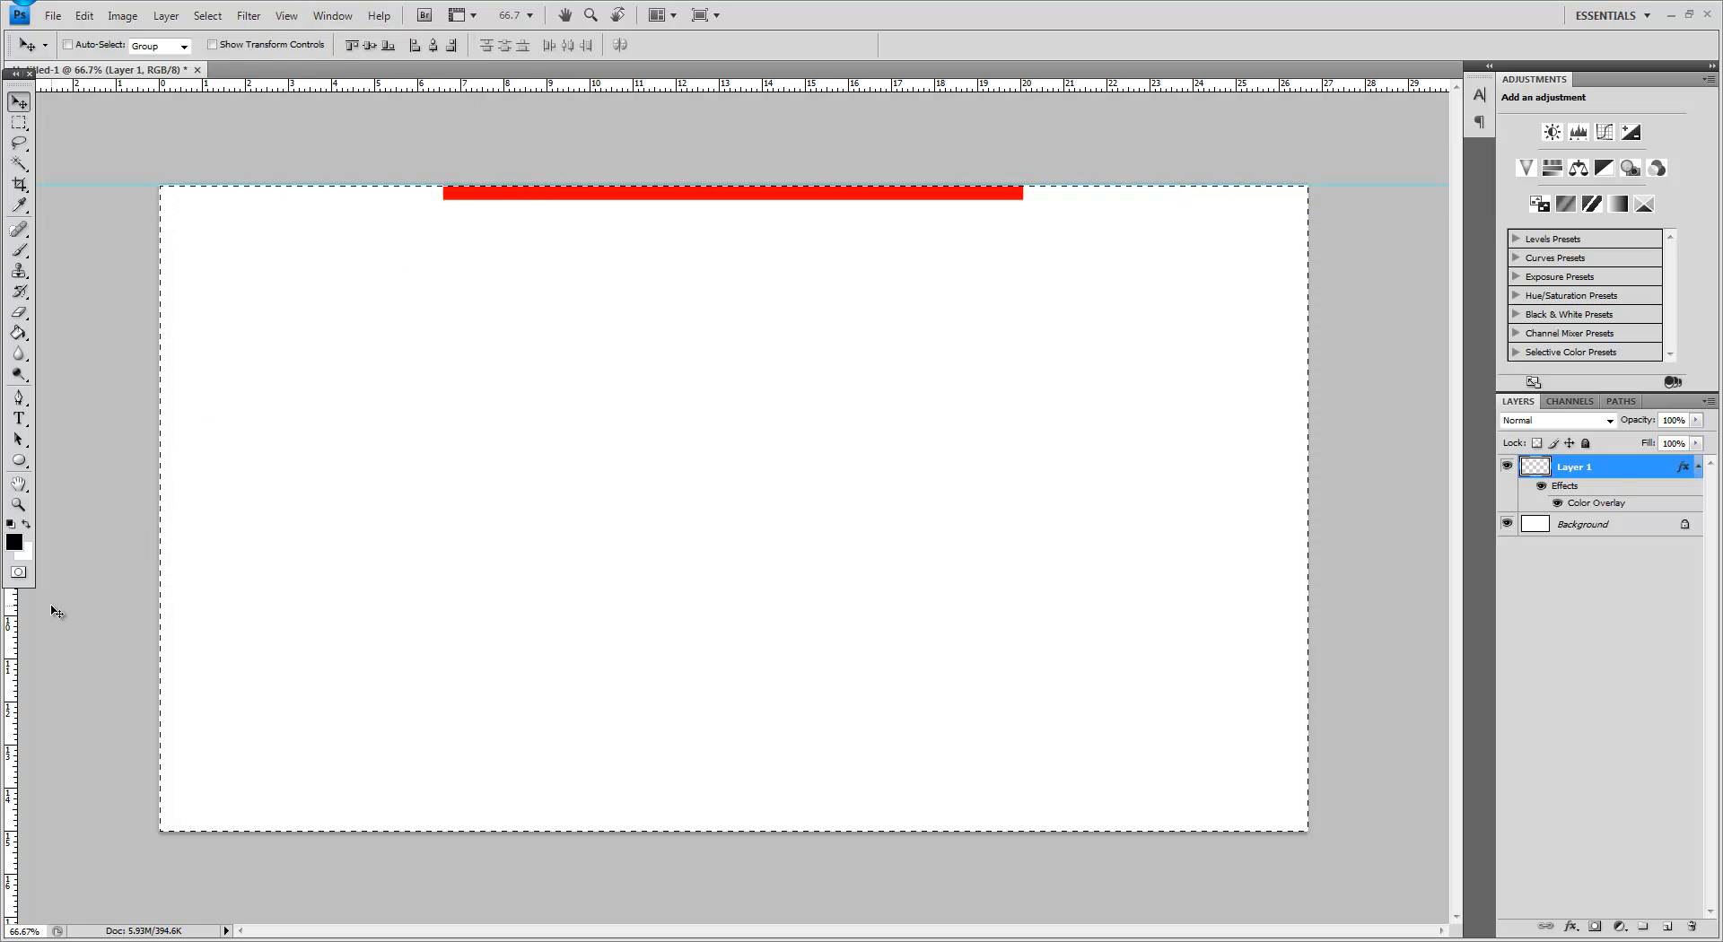
left_click_drag(14, 625, 430, 551)
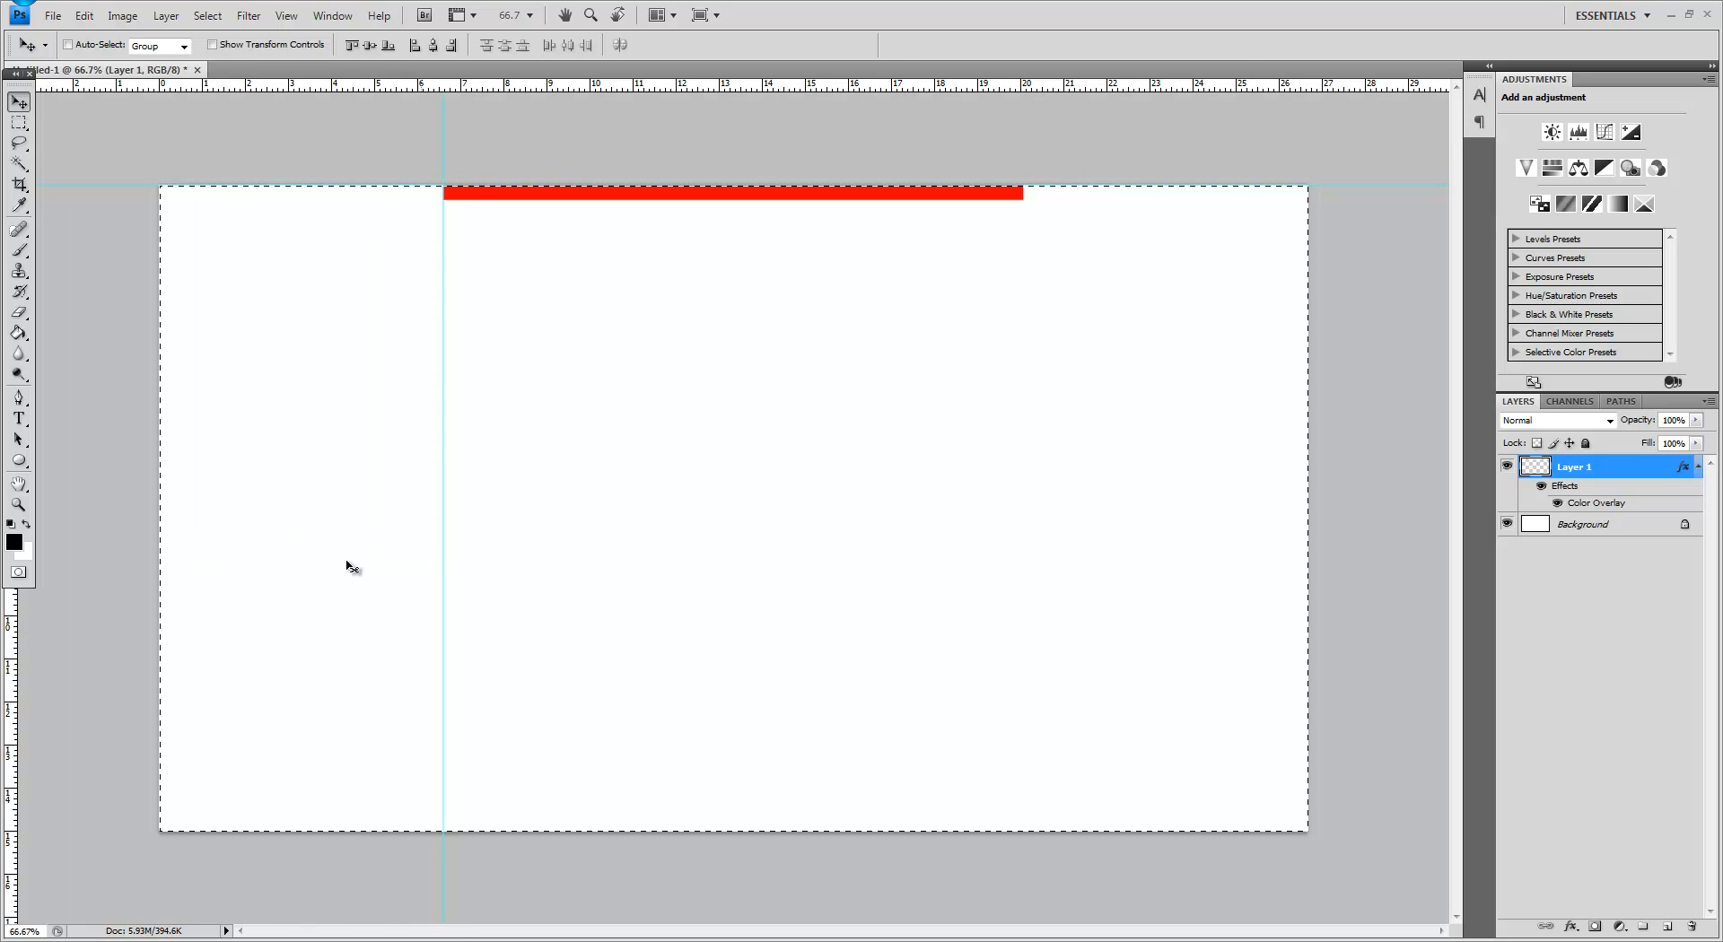
left_click_drag(19, 622, 1029, 559)
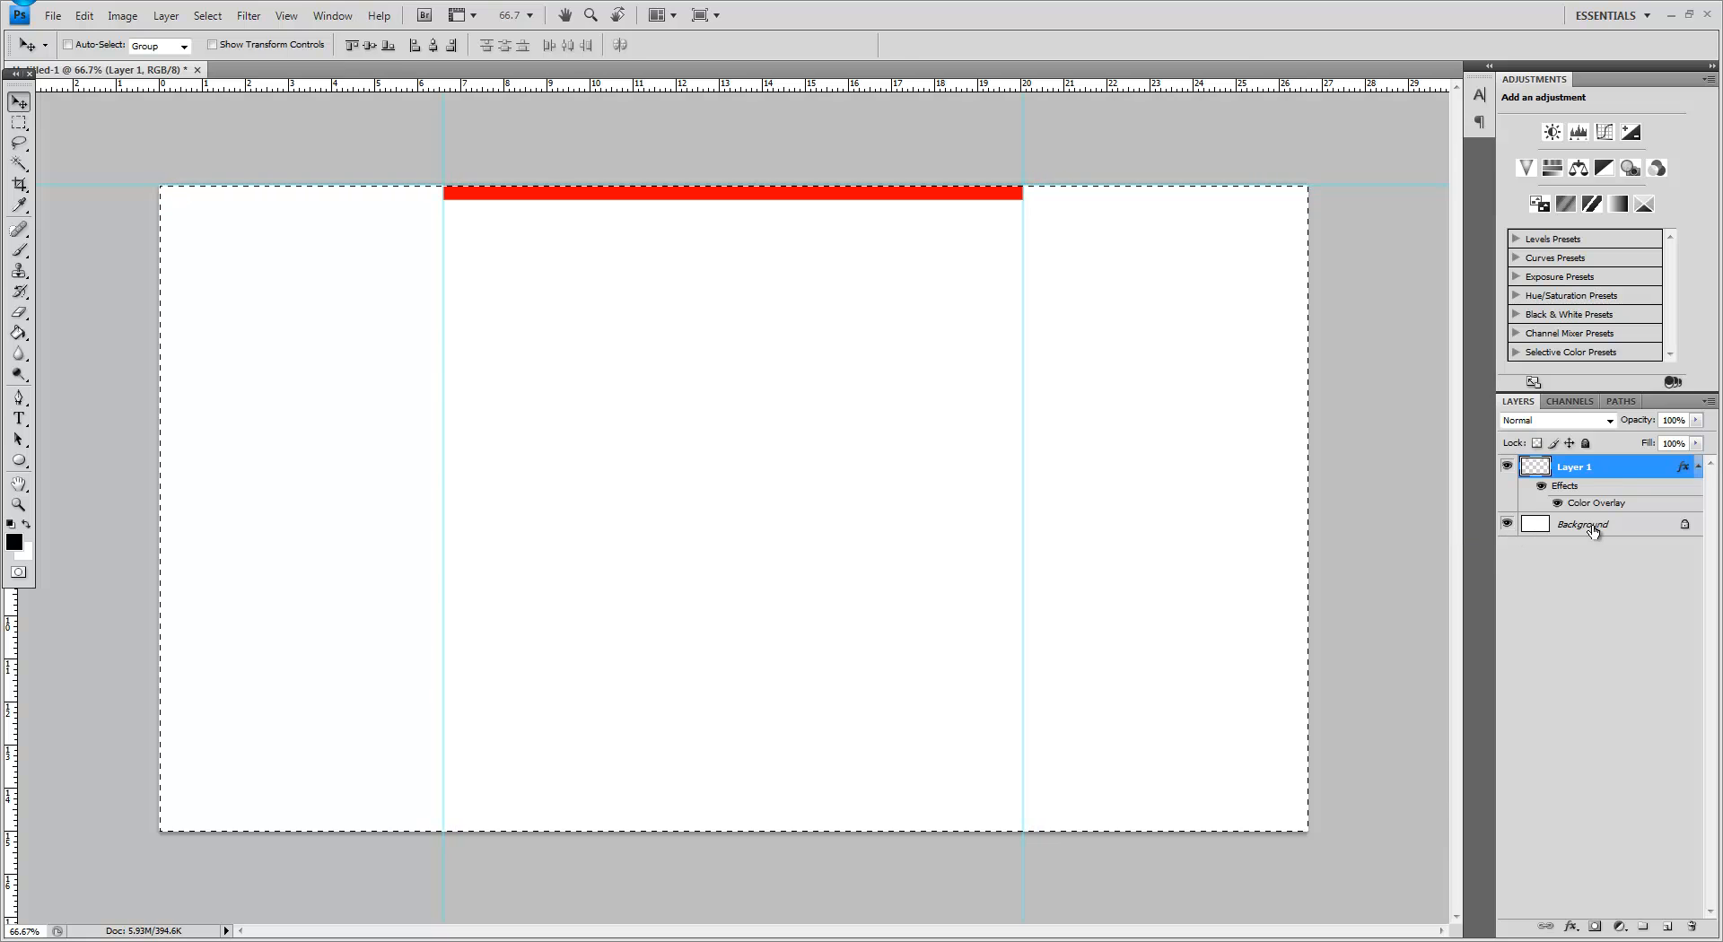
left_click_drag(794, 90, 577, 199)
Step: Deselect the canvas and delete the red strip layer, leaving only the guides and the background
left_click(19, 123)
left_click(293, 123)
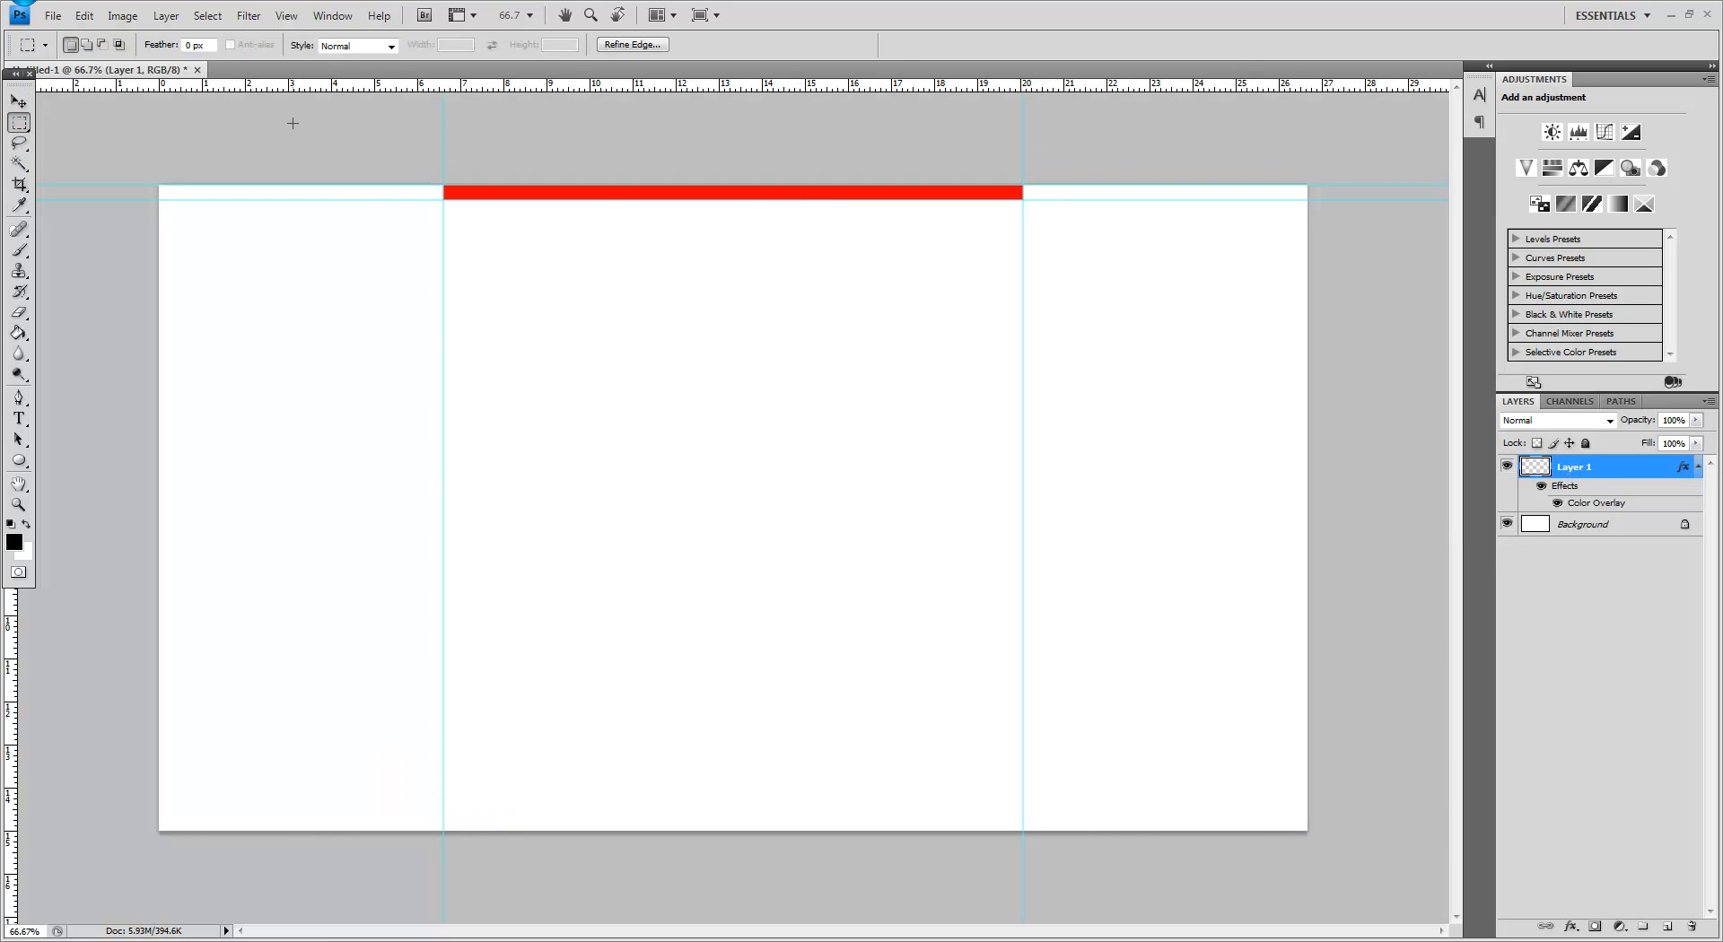
key("Delete")
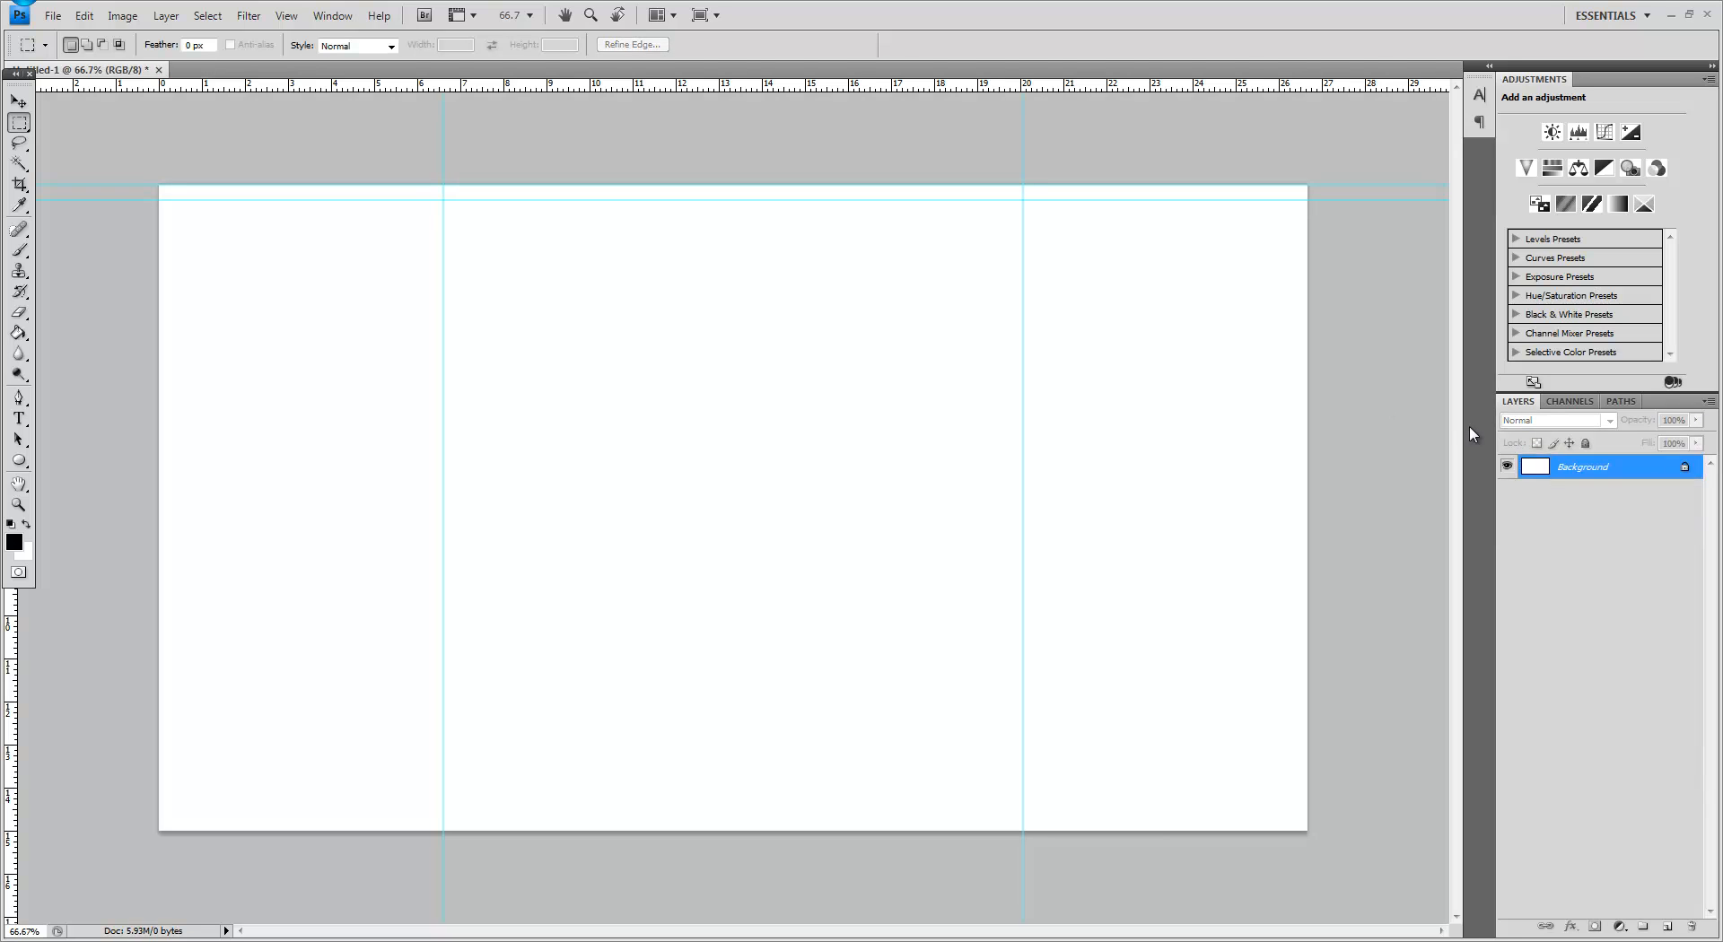
left_click_drag(681, 427, 1024, 831)
left_click(1136, 613)
Step: Place the image Twisted Metal 1 from the Twisted Metal folder at full canvas size
left_click(54, 15)
left_click(153, 336)
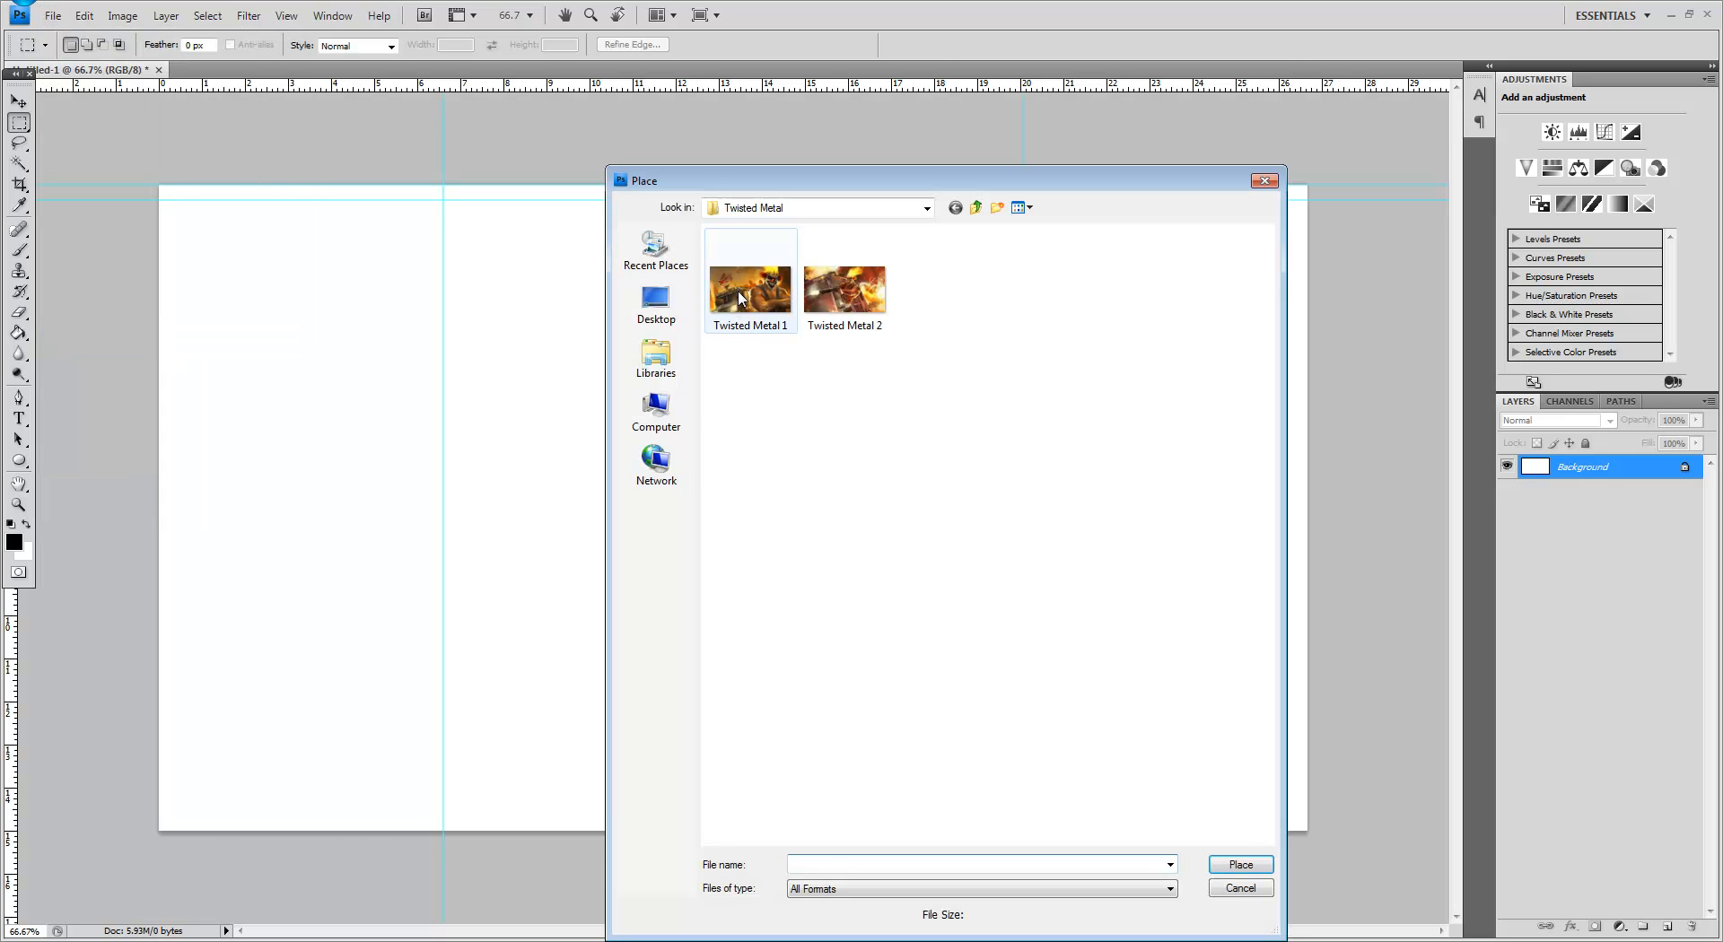
double_click(739, 293)
key("Return")
key("m")
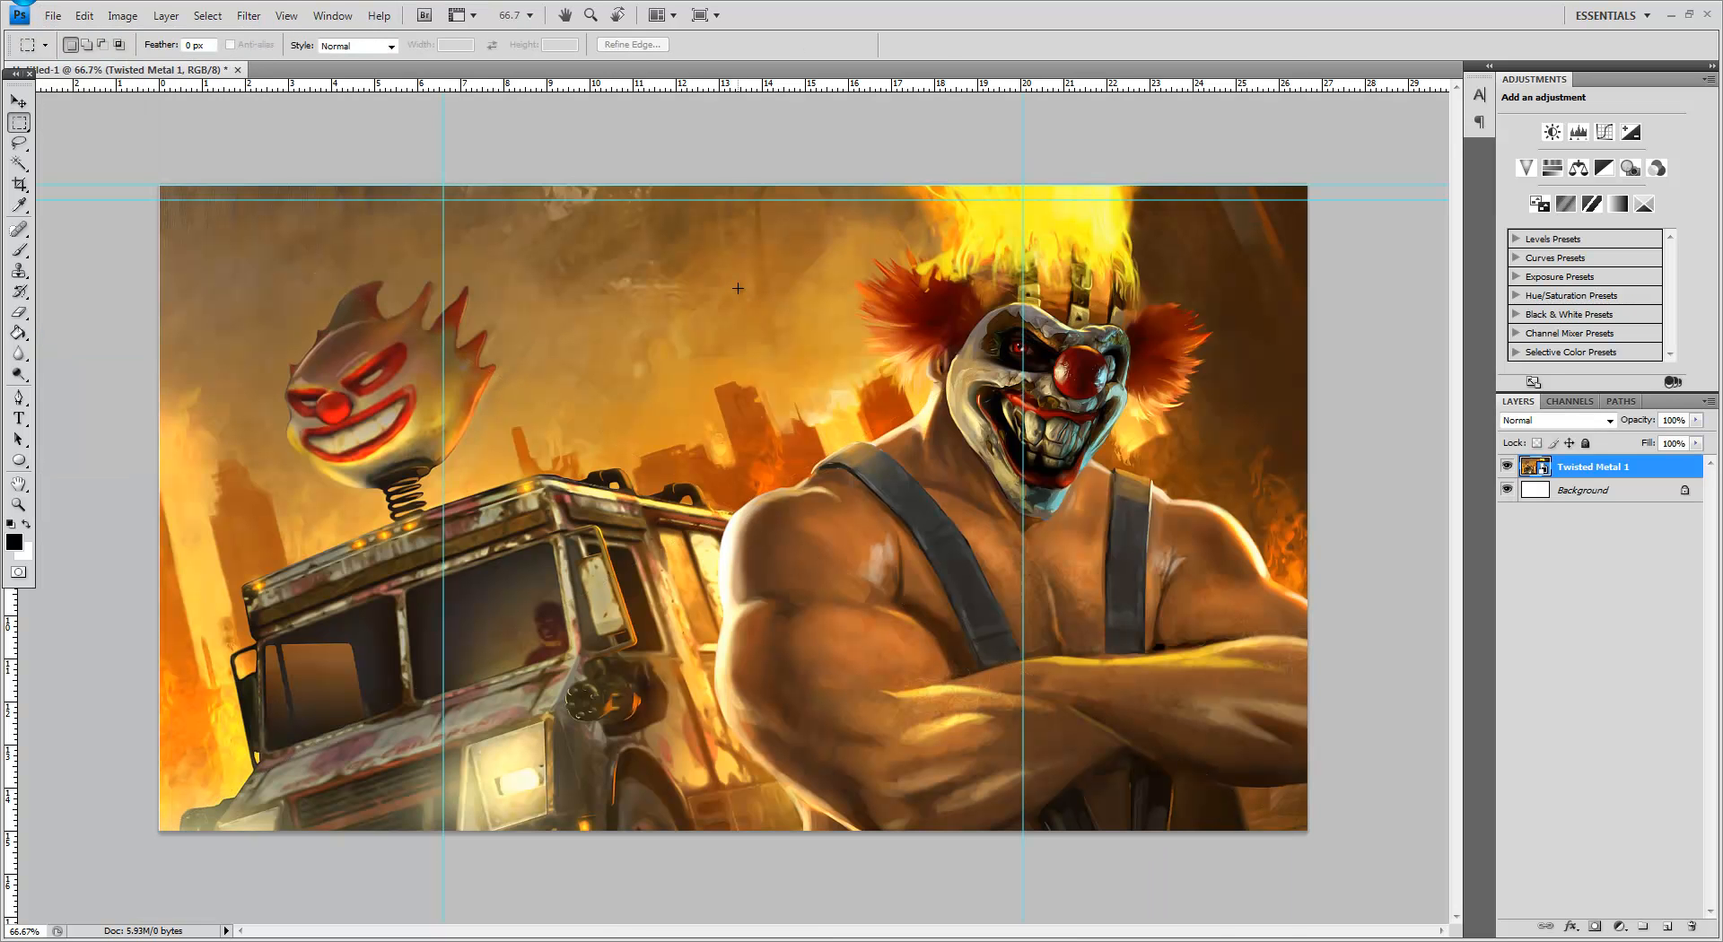
Step: Place the image Twisted Metal 2 from the same folder above the Twisted Metal 1 layer
left_click(54, 15)
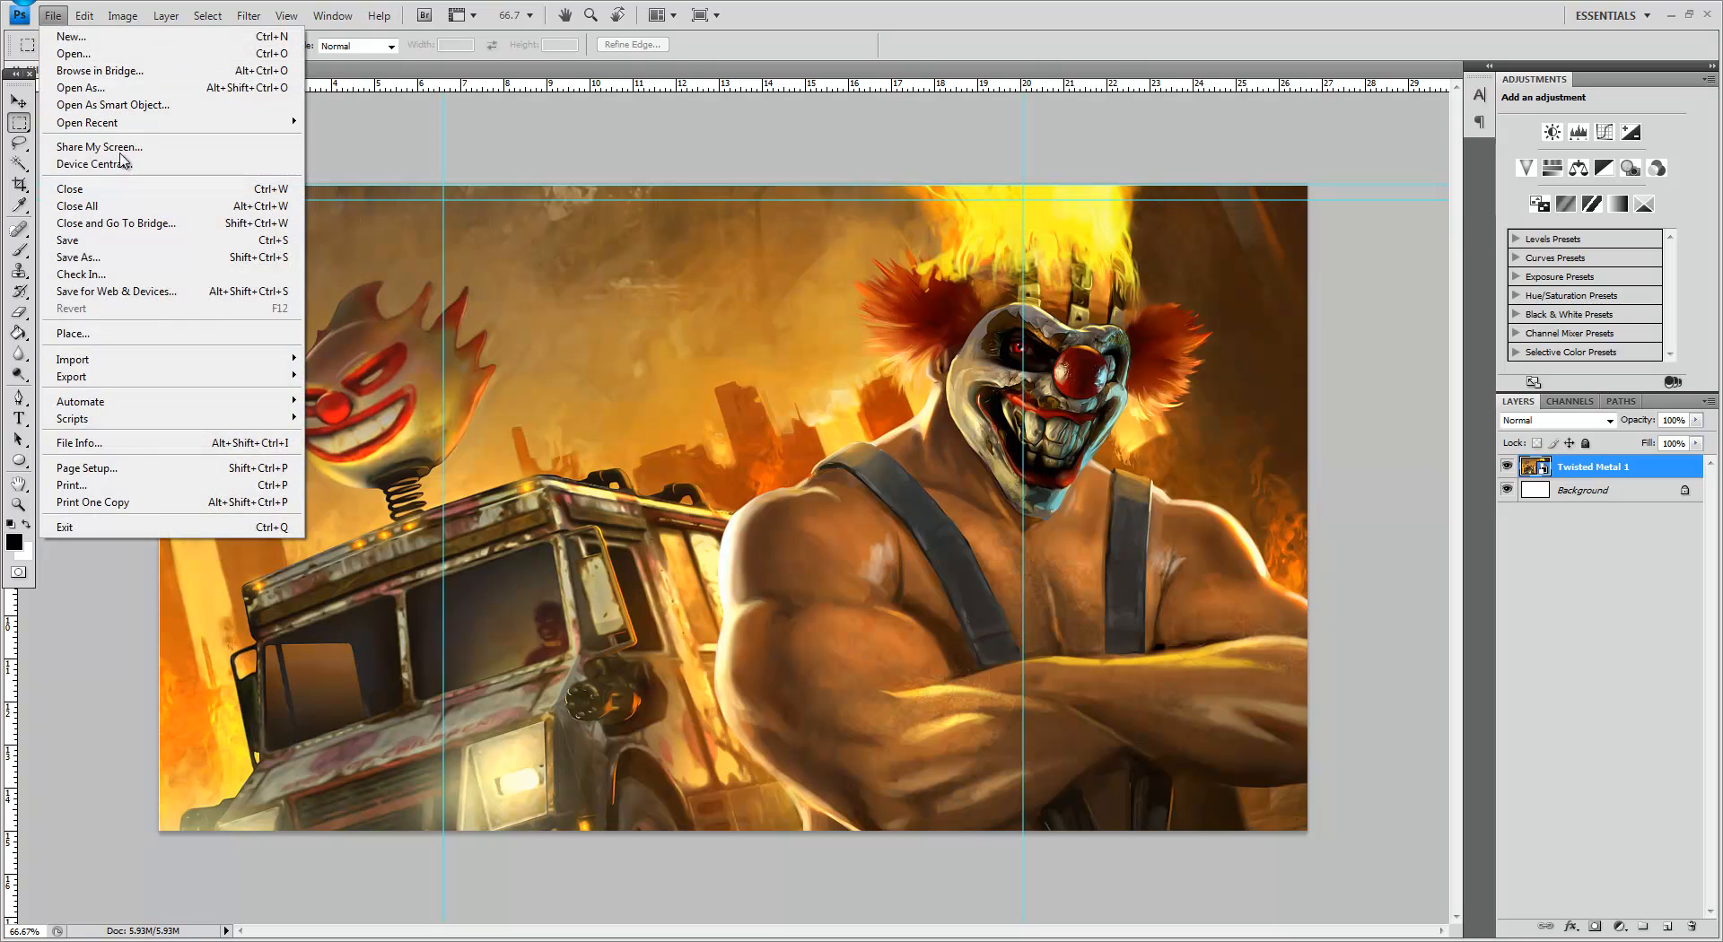
left_click(134, 333)
double_click(840, 288)
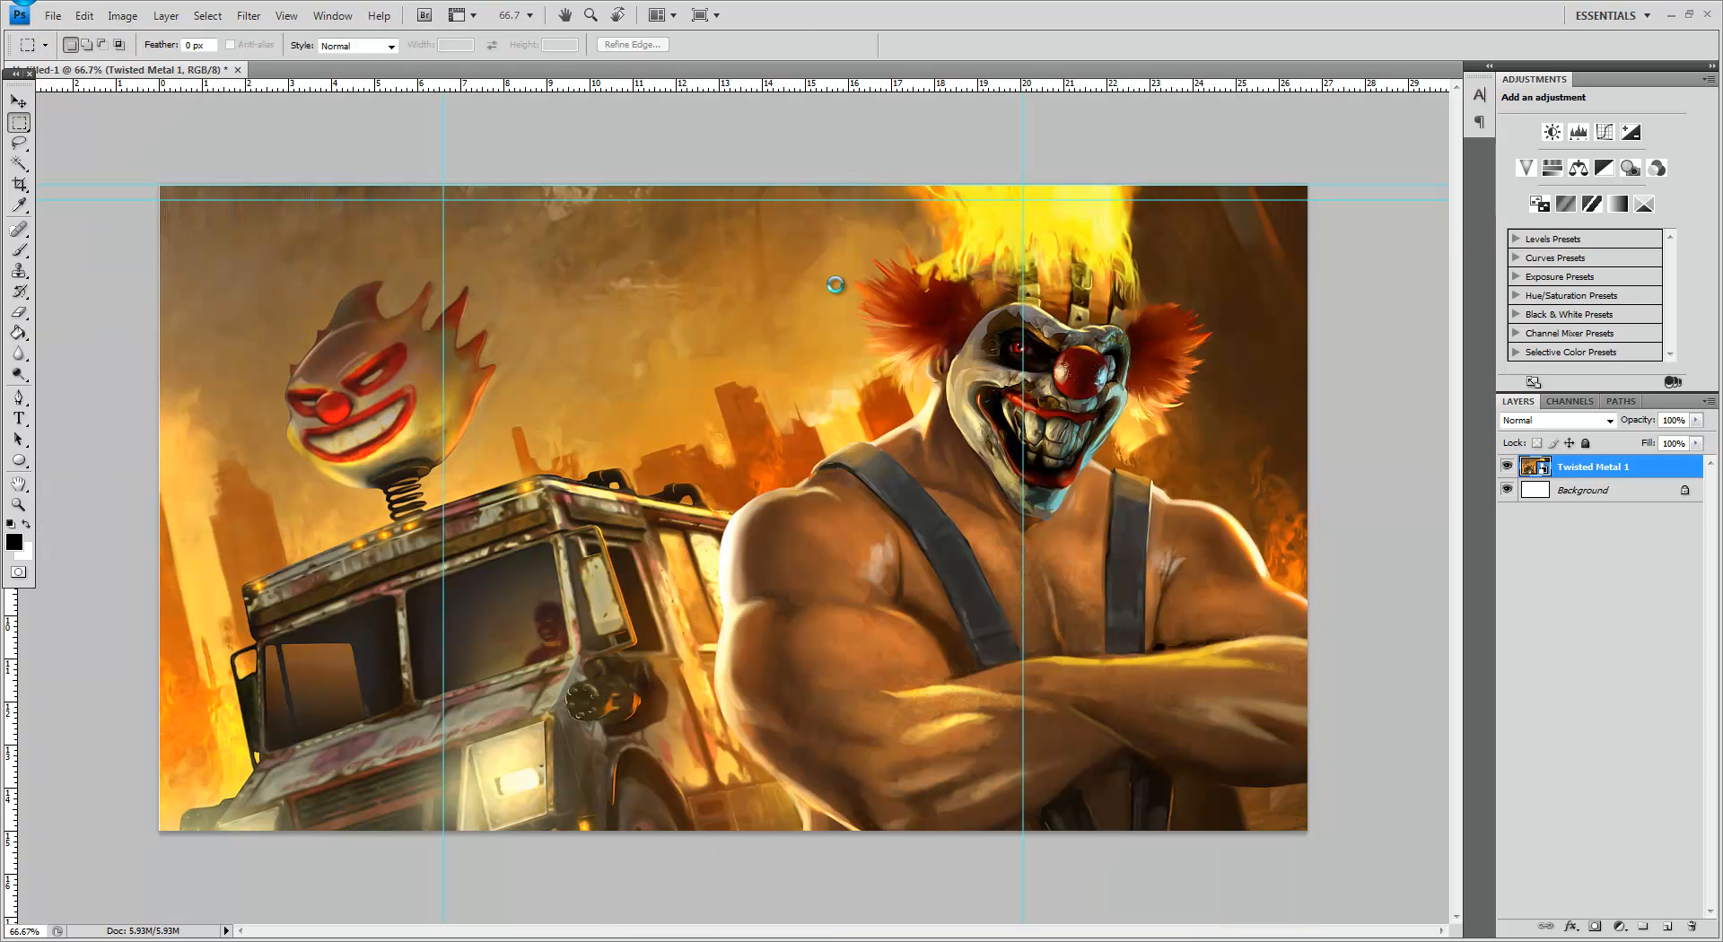
key("Return")
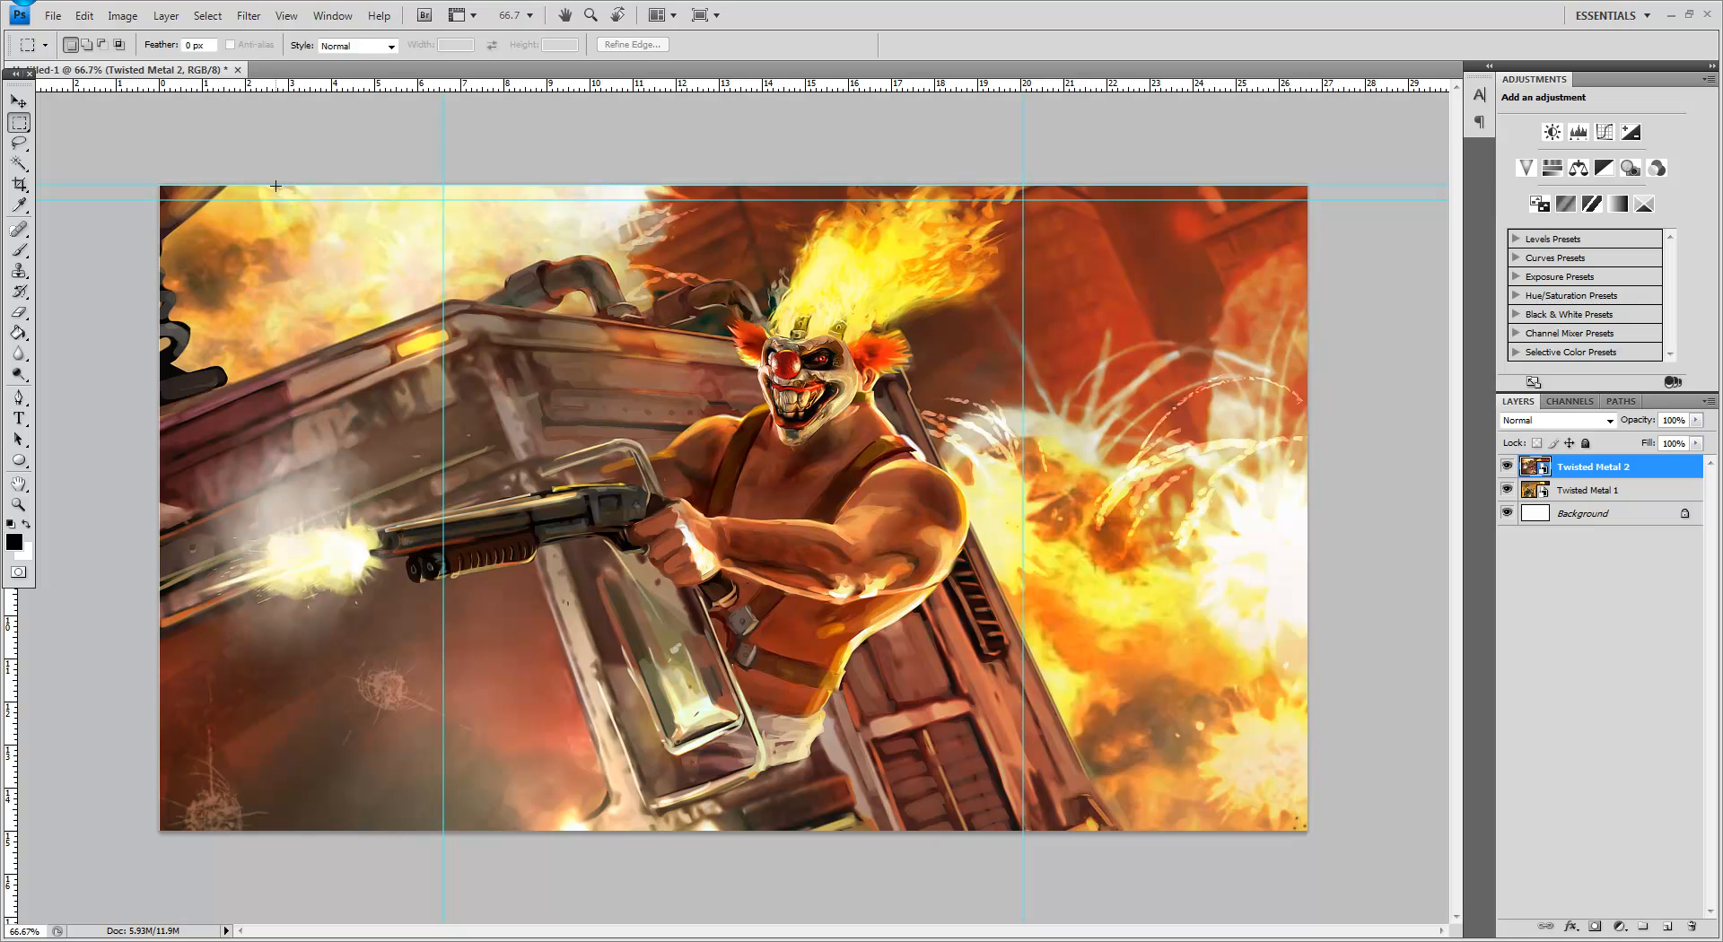
Step: Move the Twisted Metal 2 image horizontally until its left edge meets the left vertical guide
key("v")
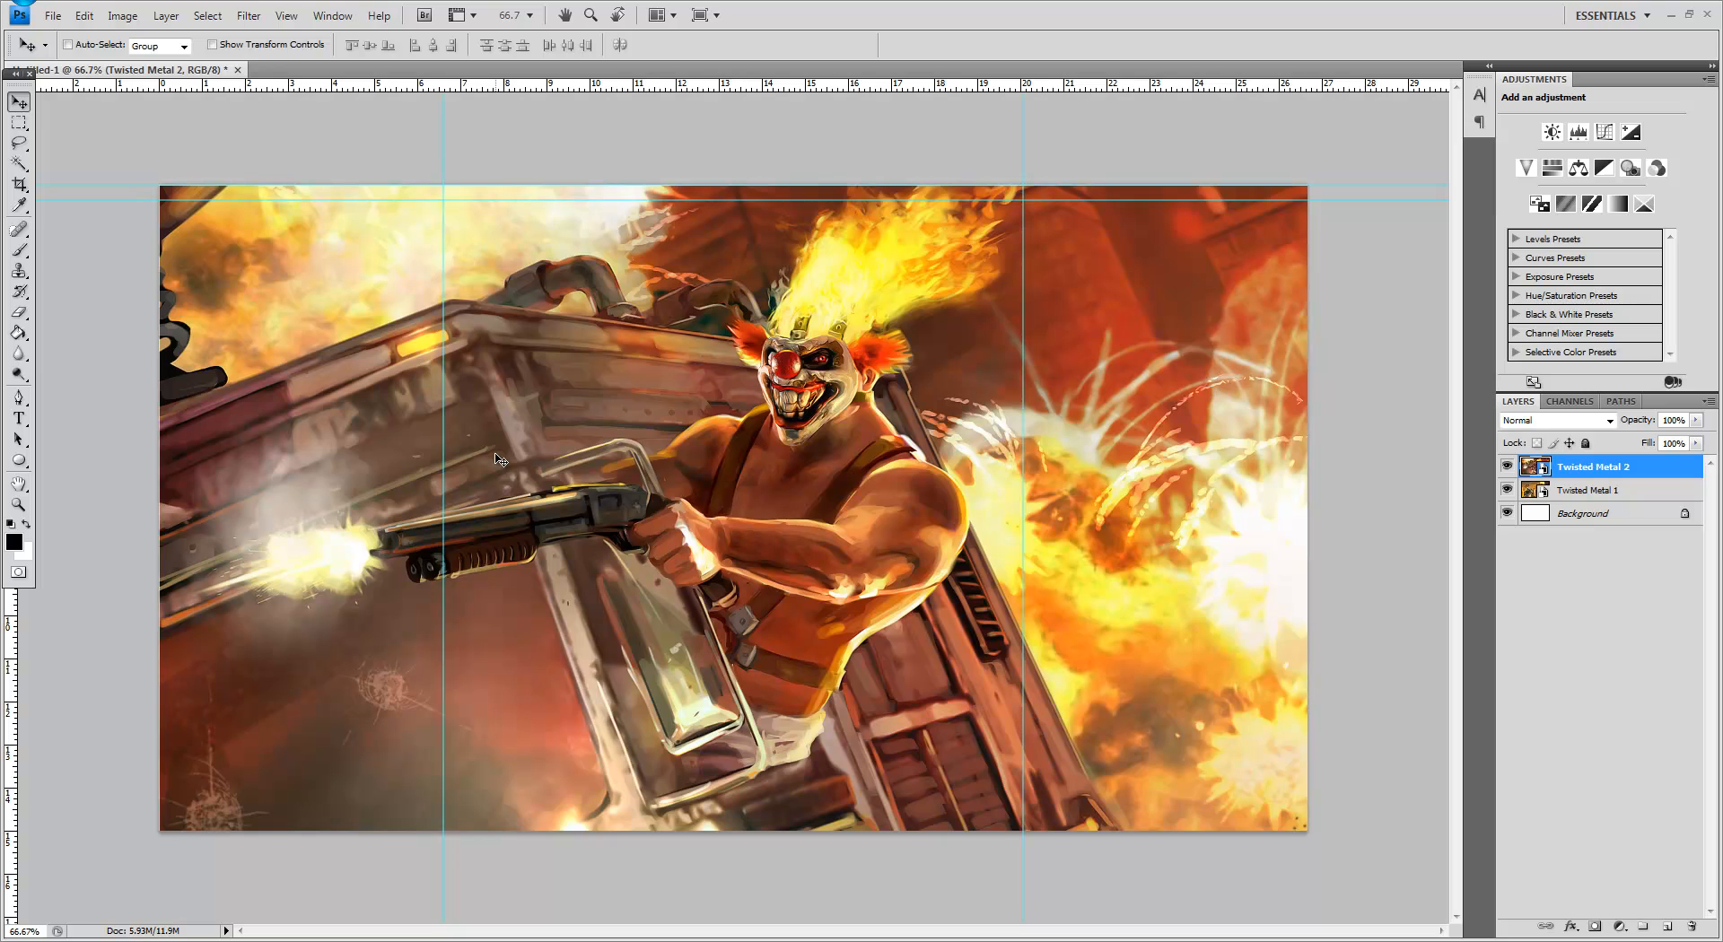
left_click(1671, 15)
left_click_drag(574, 339, 858, 339)
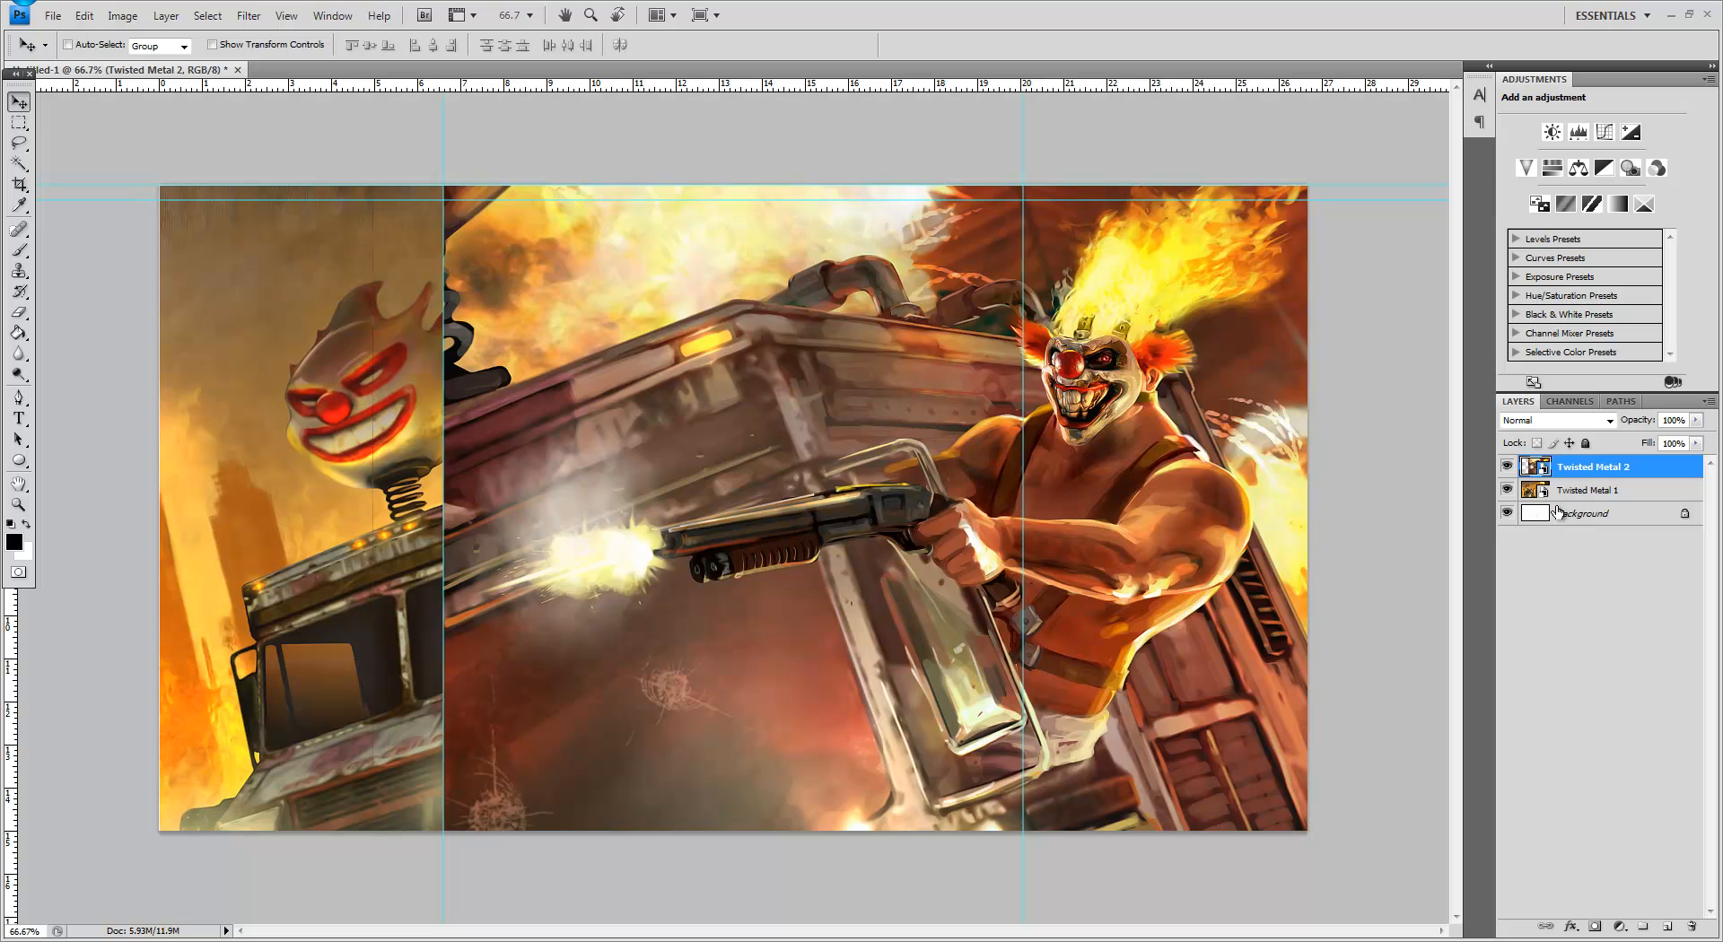
Step: Try the Twisted Metal 1 layer above Twisted Metal 2, and put Twisted Metal 2 back on top
left_click(1599, 495)
left_click_drag(1598, 495, 1625, 470)
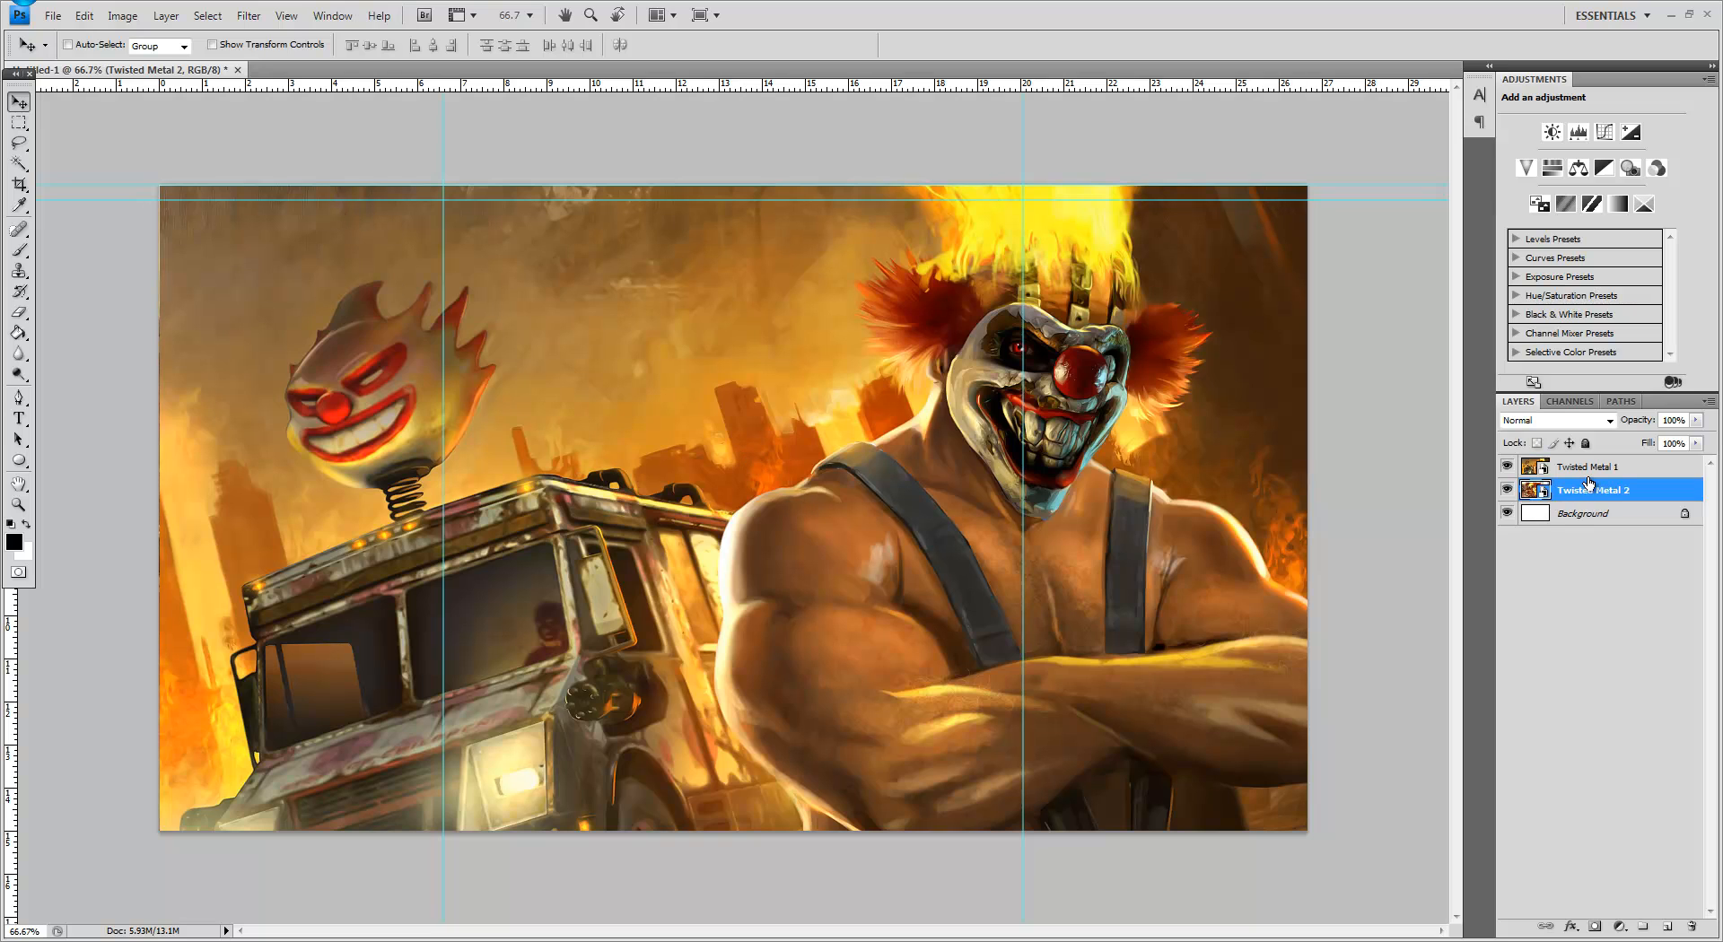
key("ctrl+bracketright")
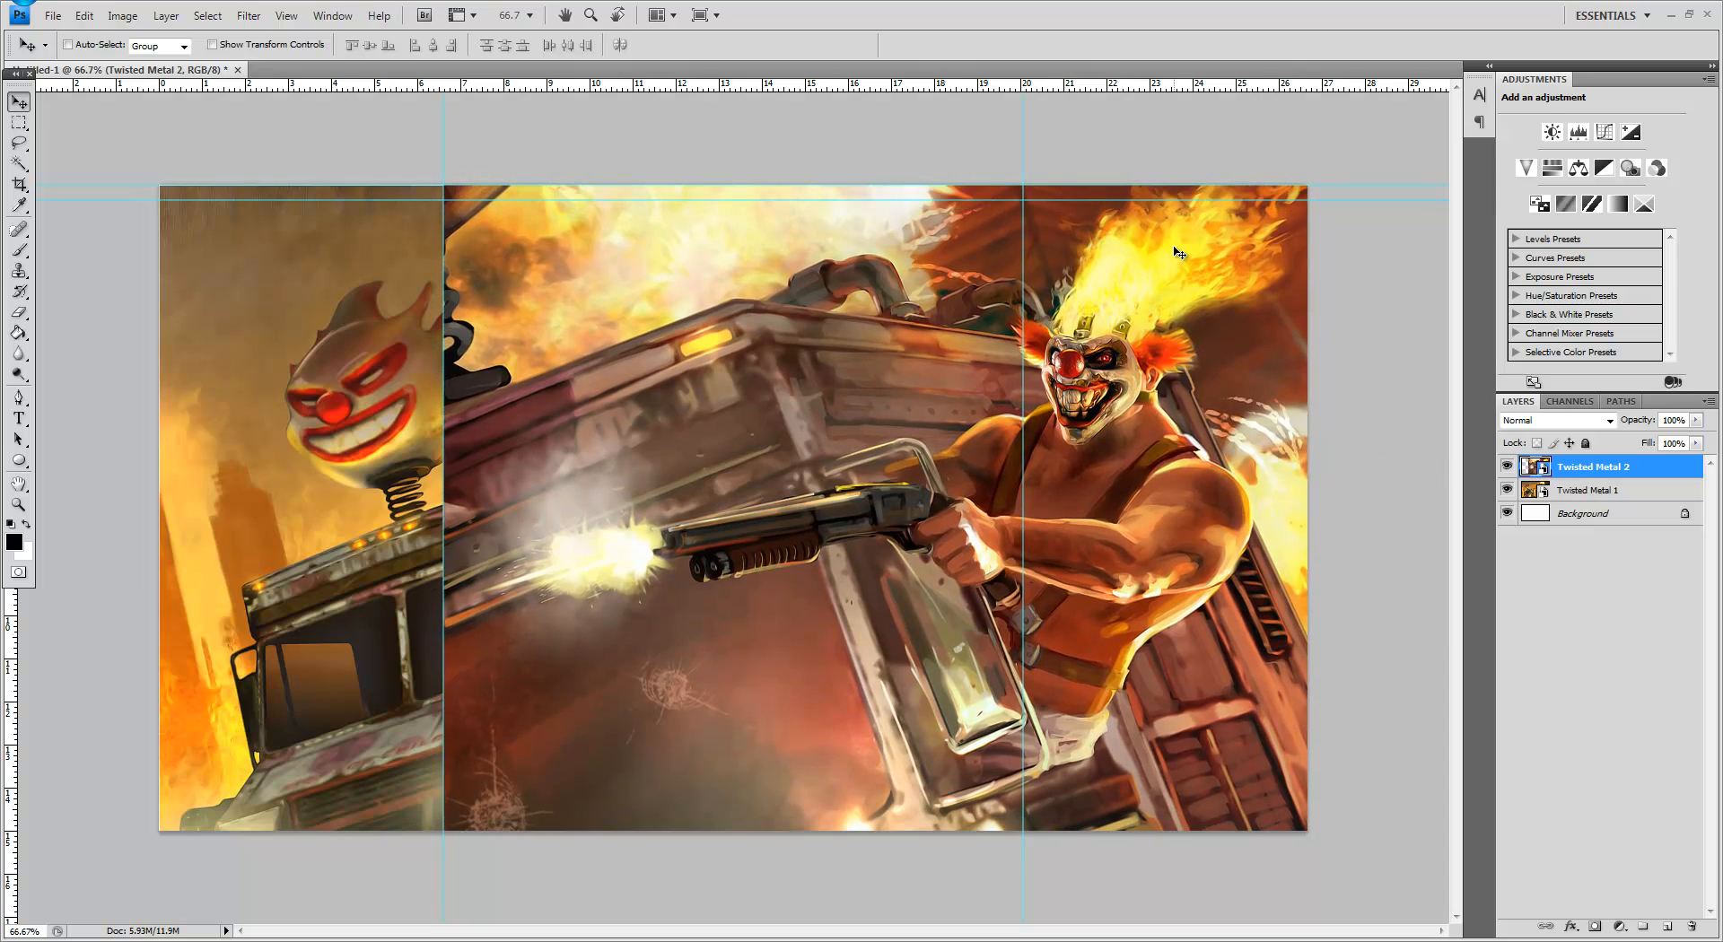
Step: Stack Twisted Metal 1 above Twisted Metal 2, shift it left so the second character shows, and nudge it 2 pixels further left
left_click_drag(1170, 178, 1169, 148)
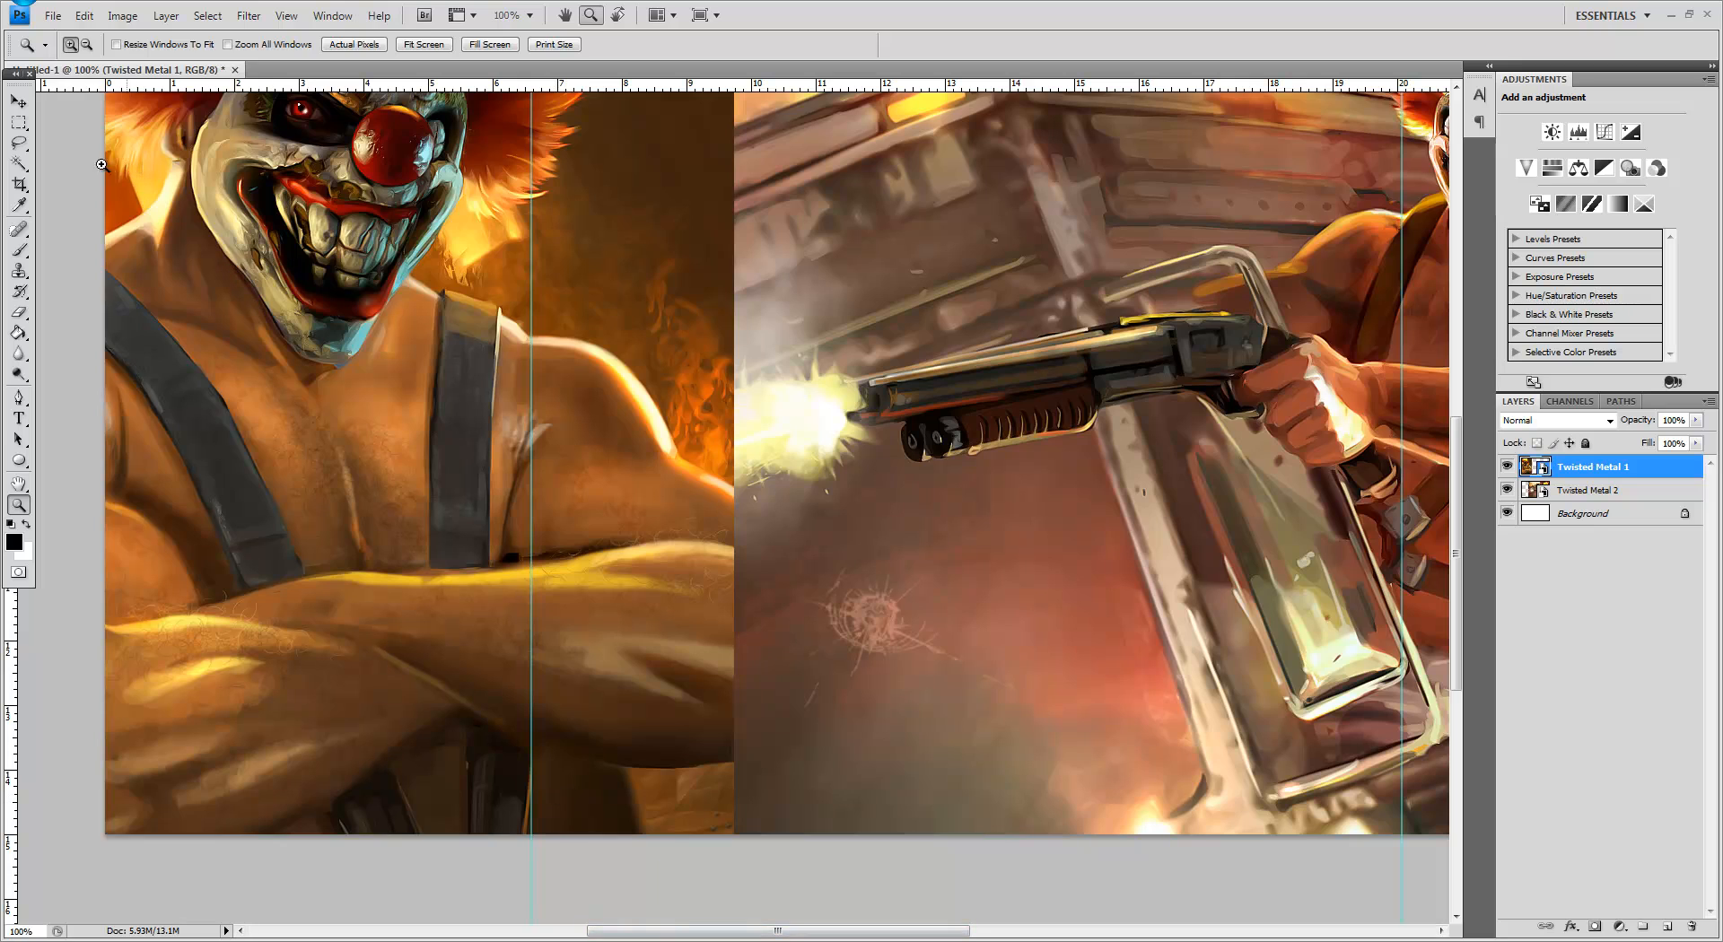
left_click(17, 102)
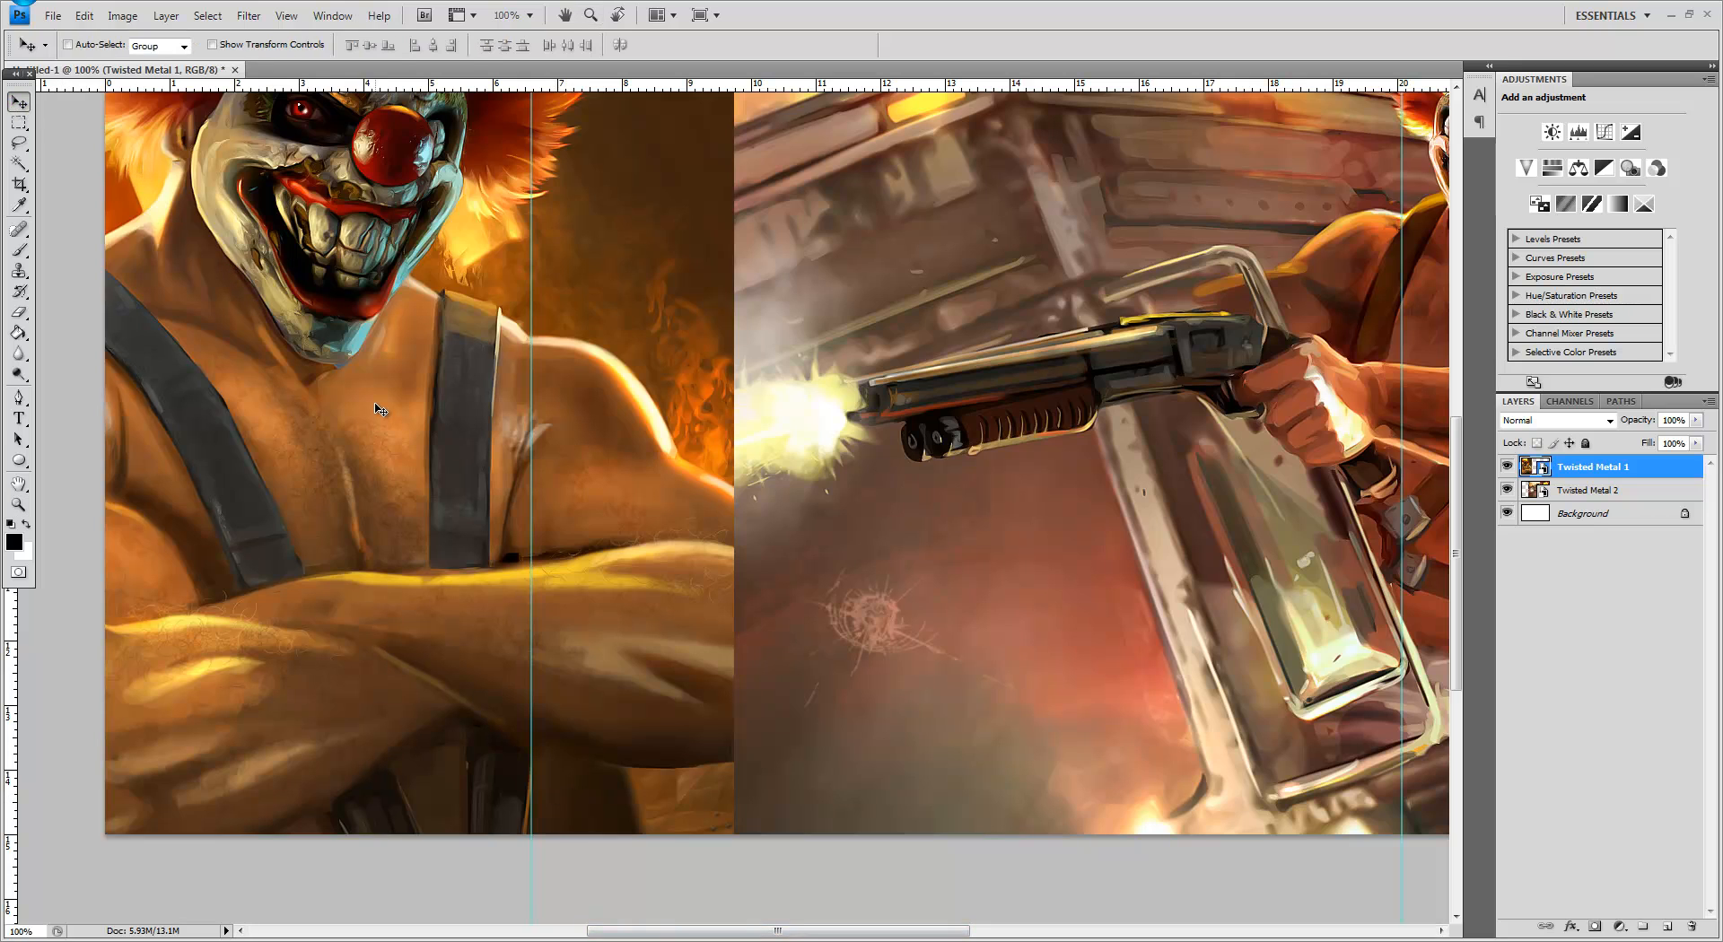
key("Left")
key("Left")
key("Left")
key("Right")
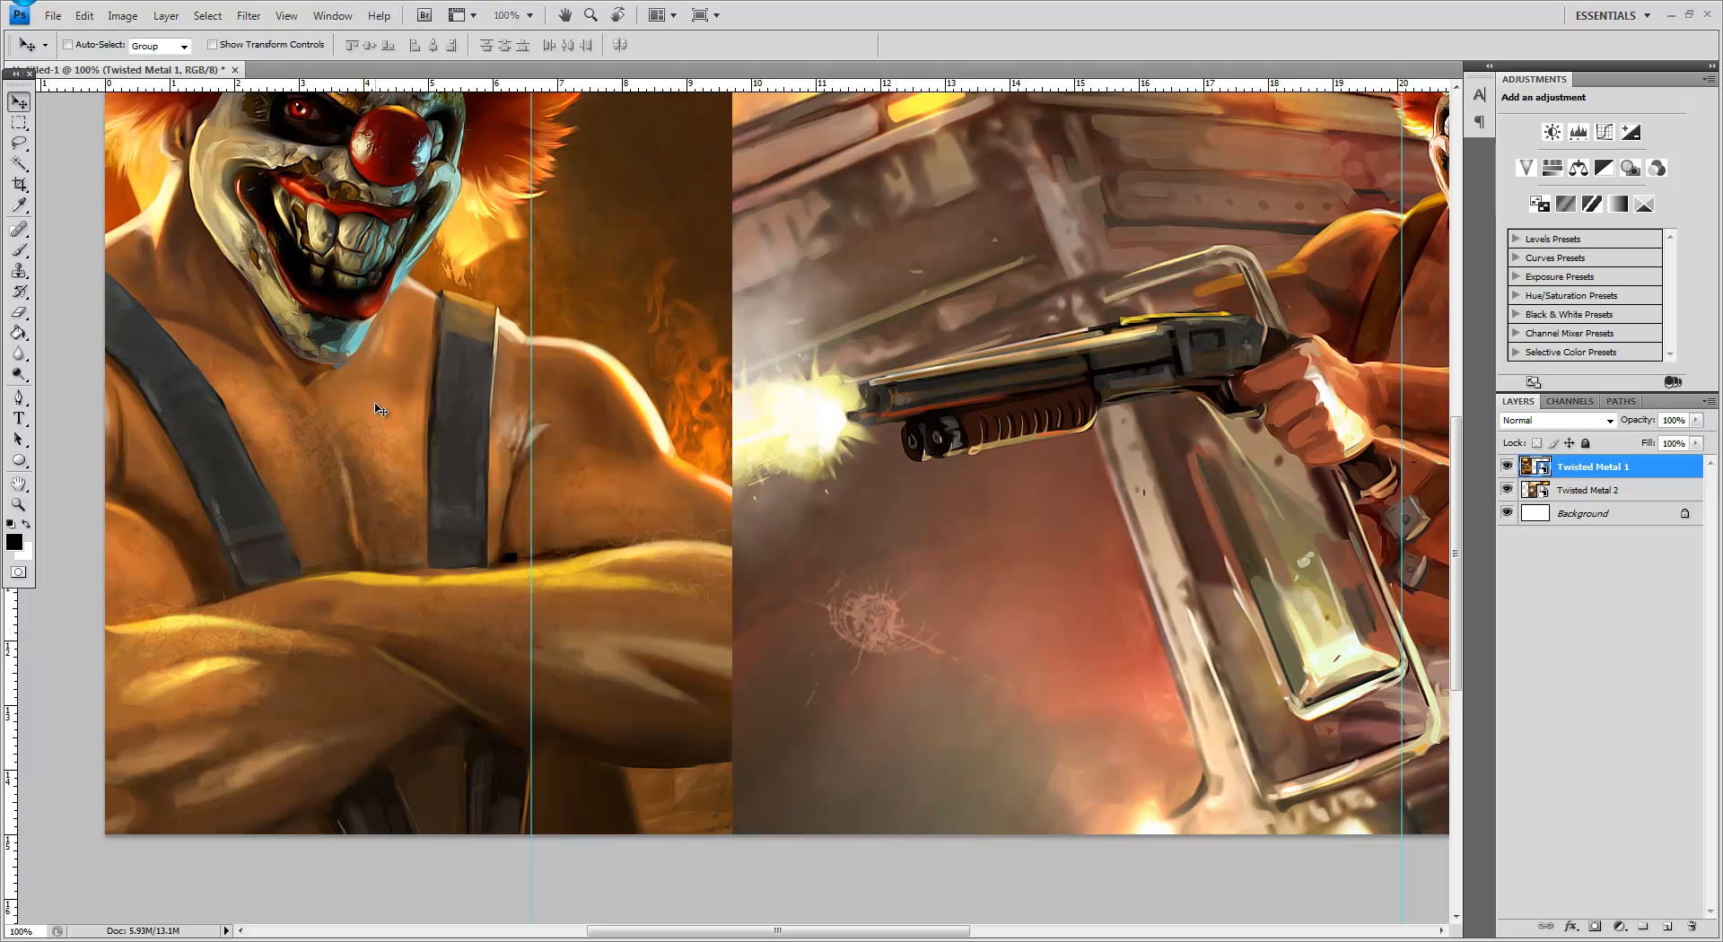
Step: Set up the Gradient tool with the Foreground to Transparent preset
left_click(18, 505)
right_click(373, 418)
left_click(393, 429)
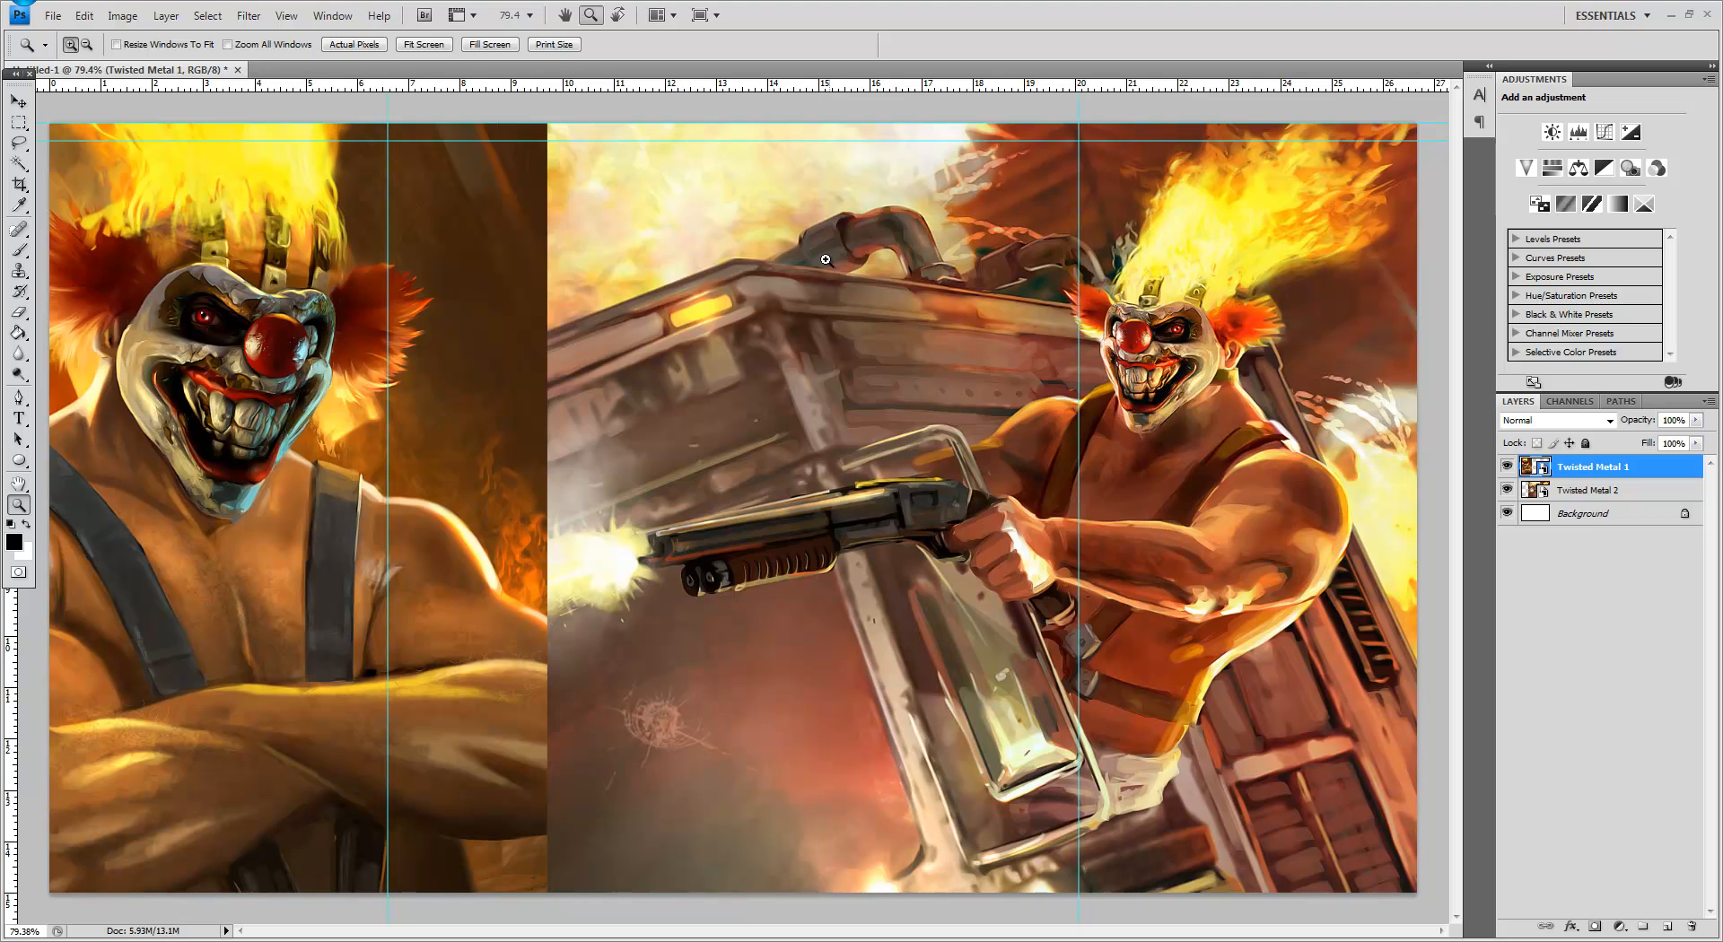
left_click(19, 101)
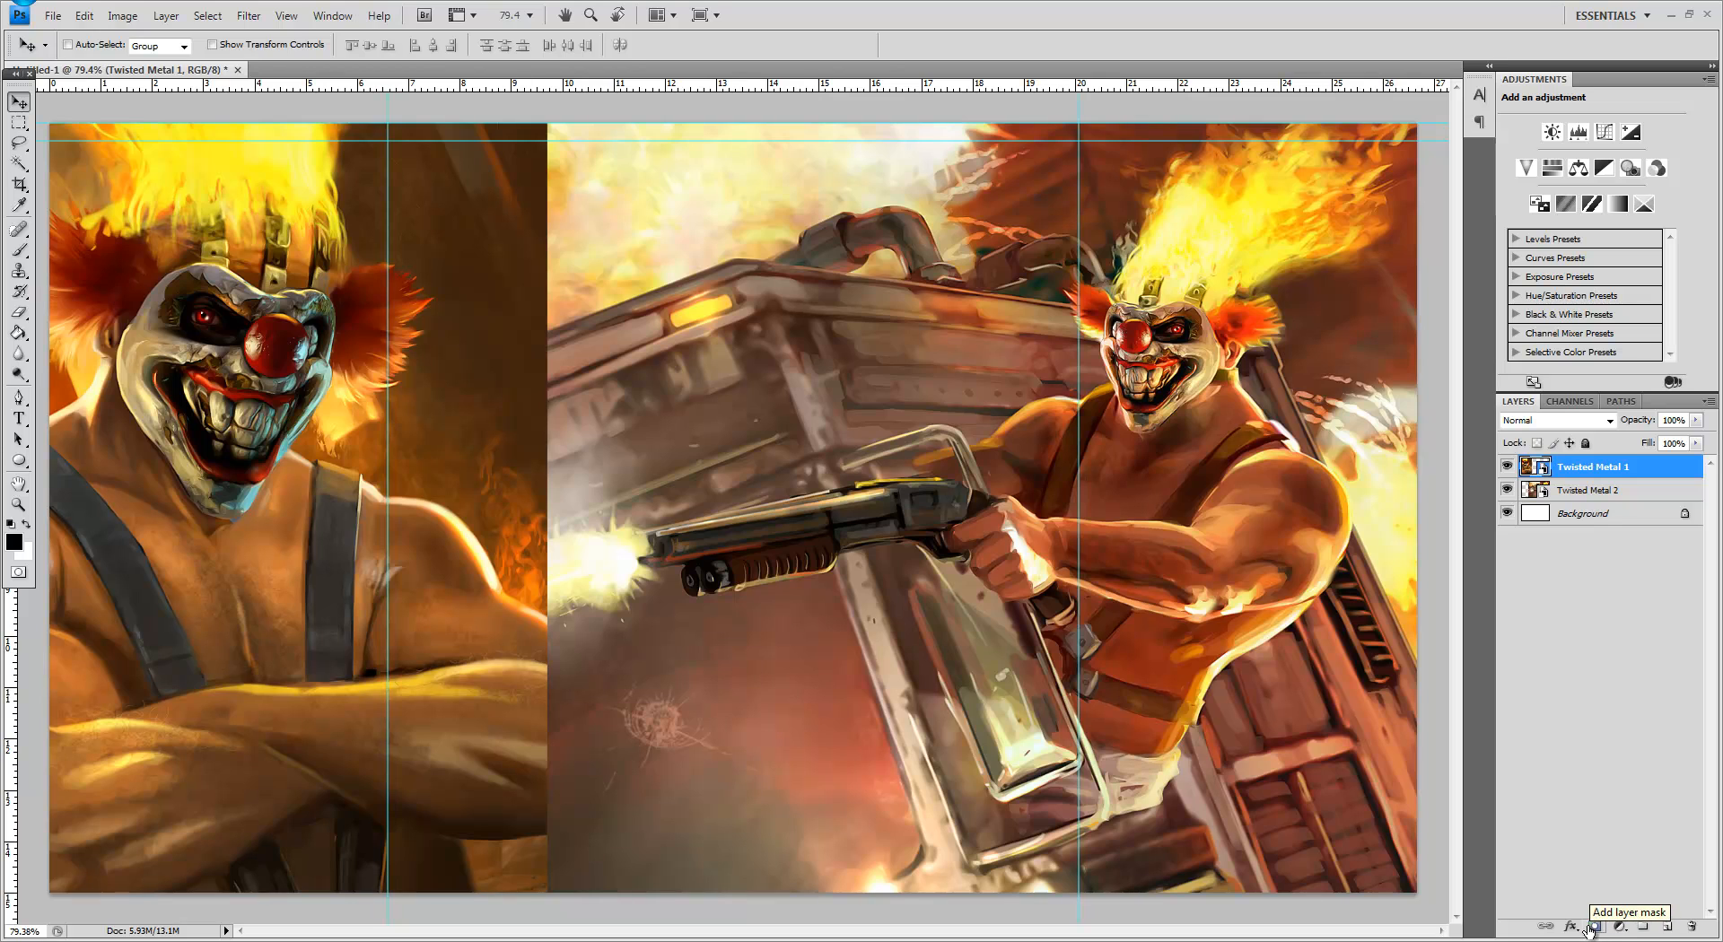
left_click(19, 336)
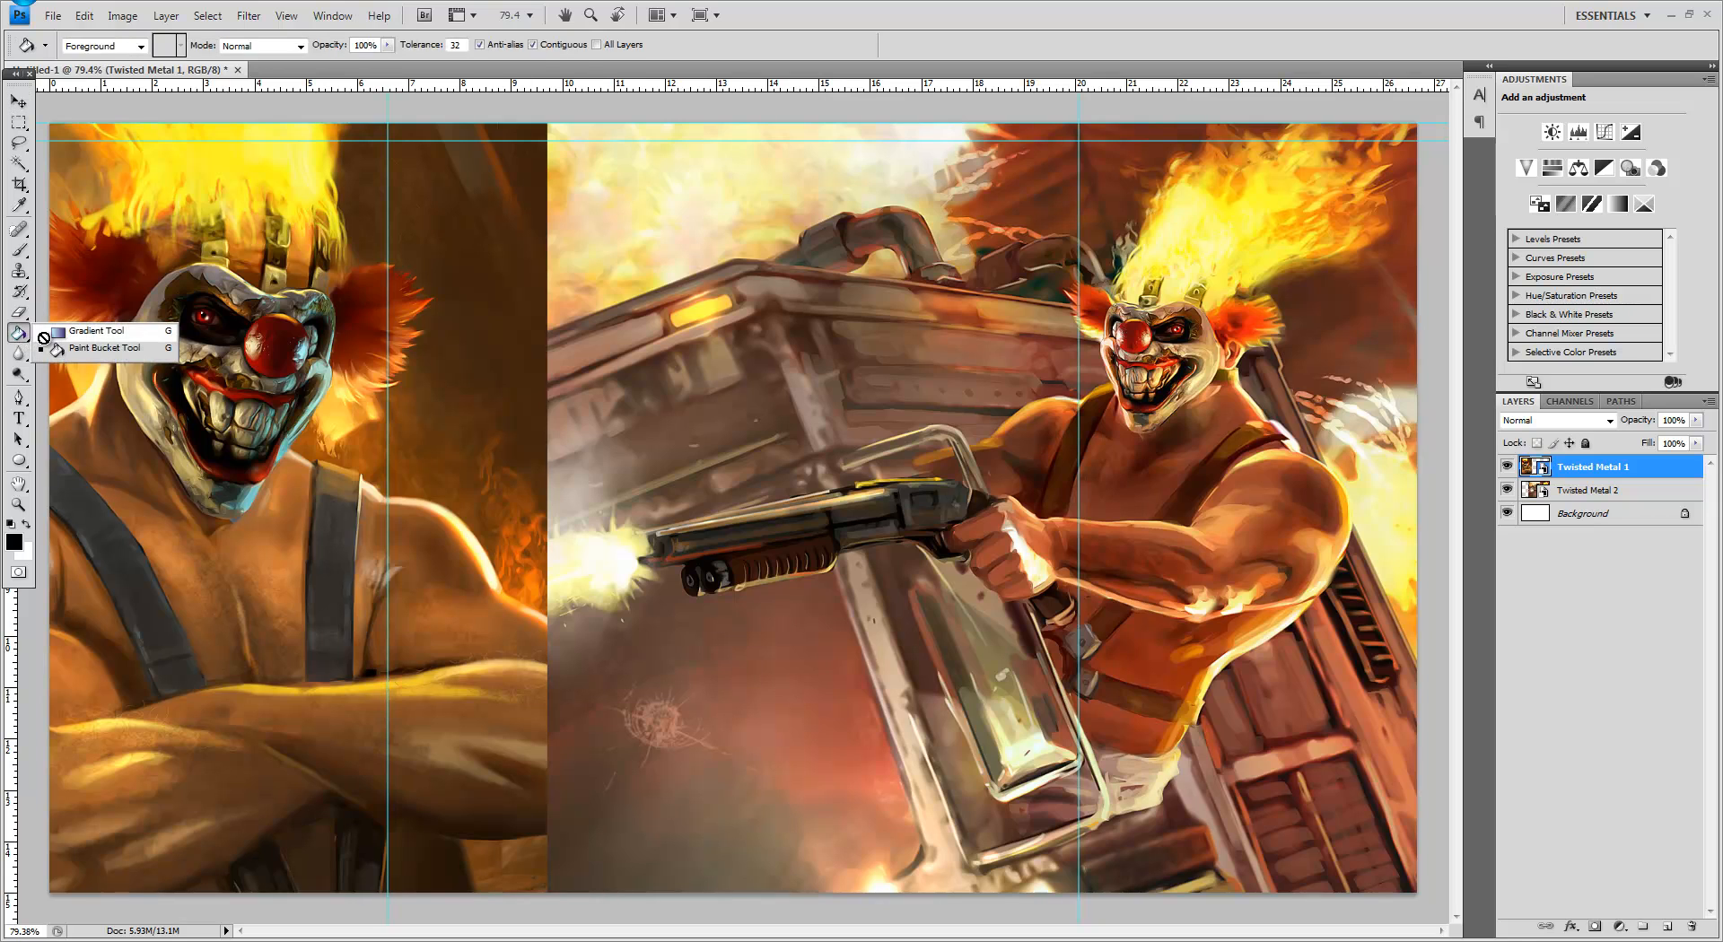
left_click(80, 331)
left_click(95, 47)
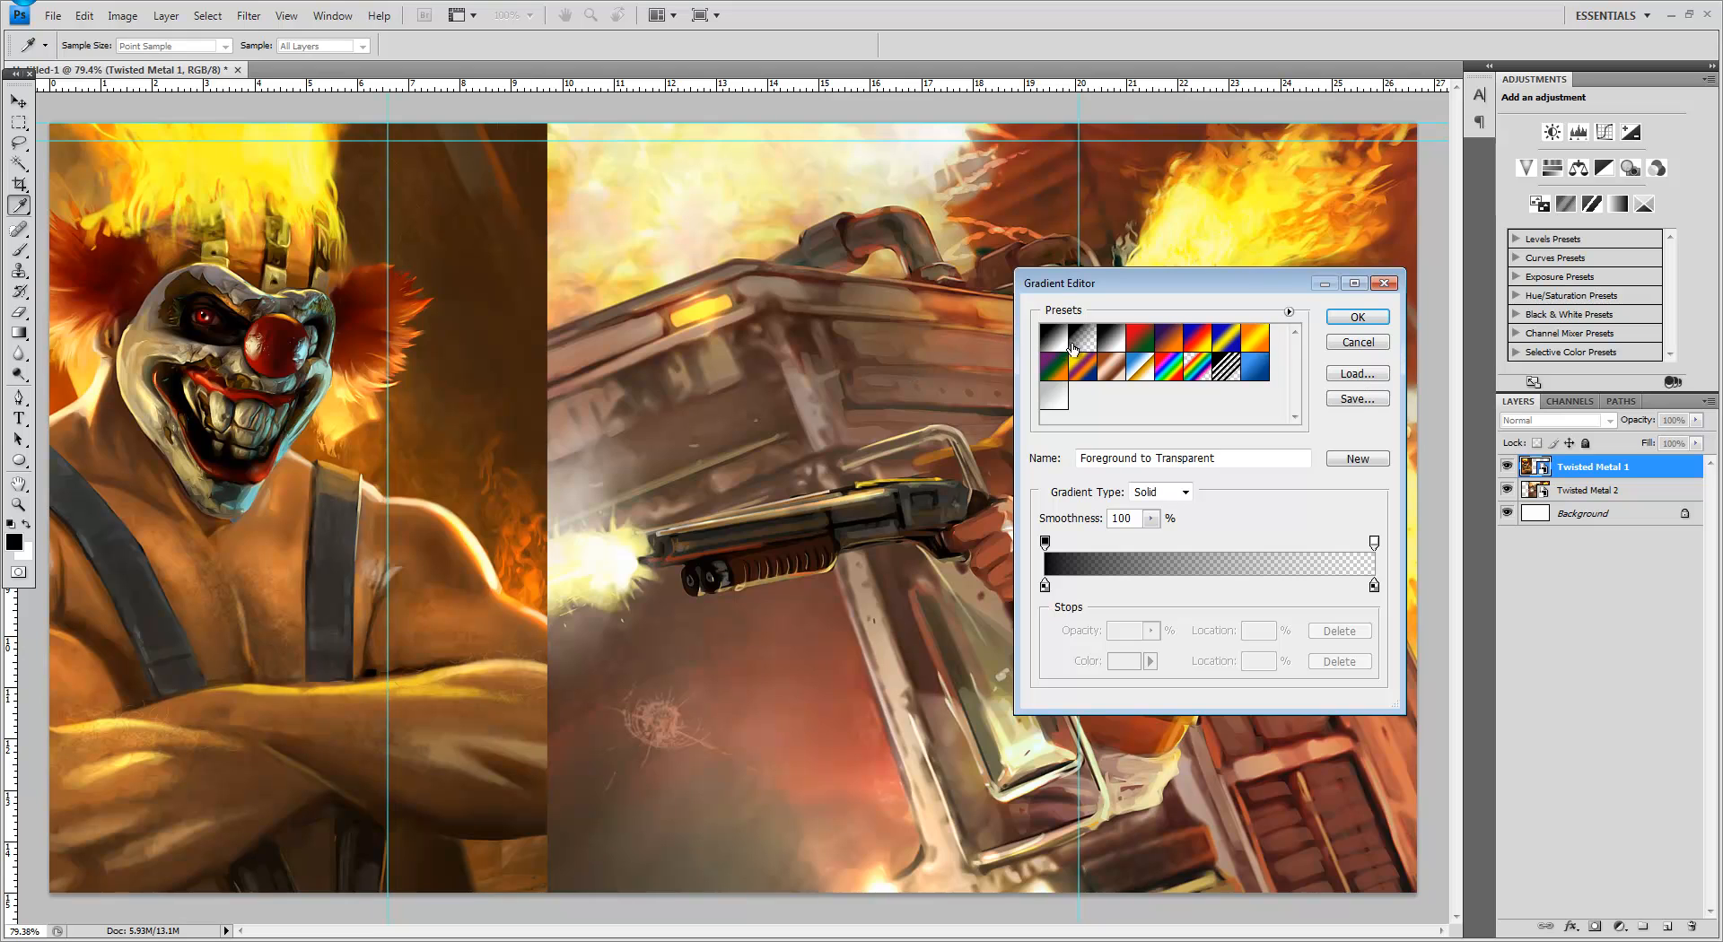
left_click(1358, 317)
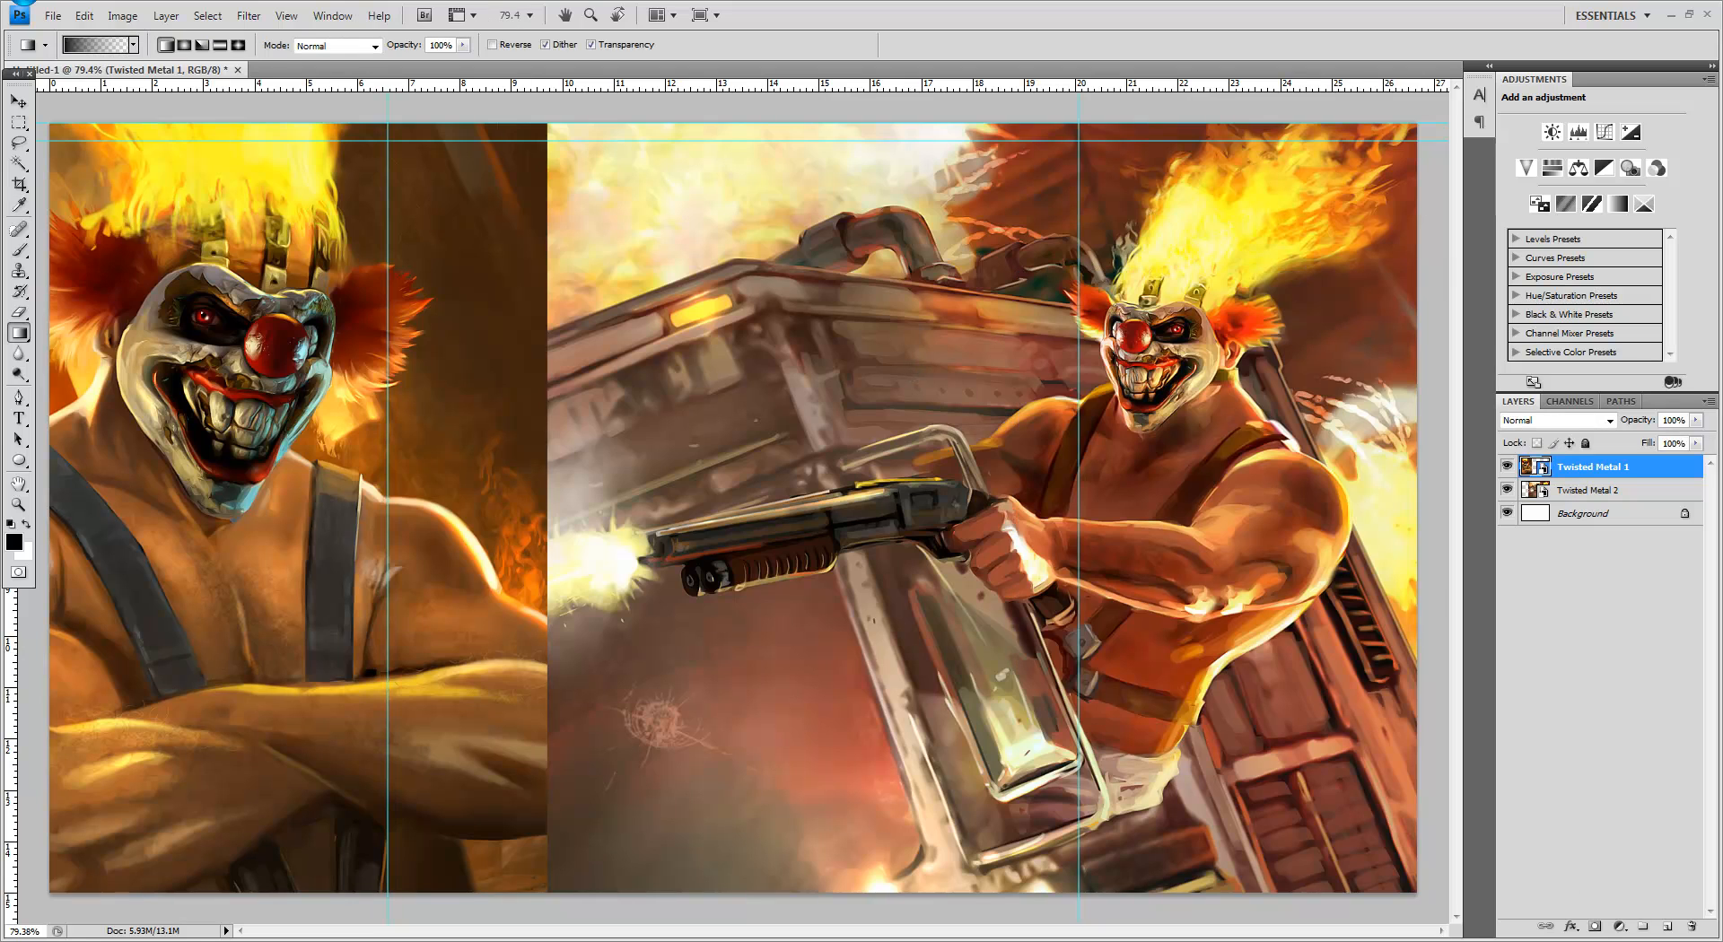
Step: Add a layer mask to the Twisted Metal 2 layer
left_click(1592, 493)
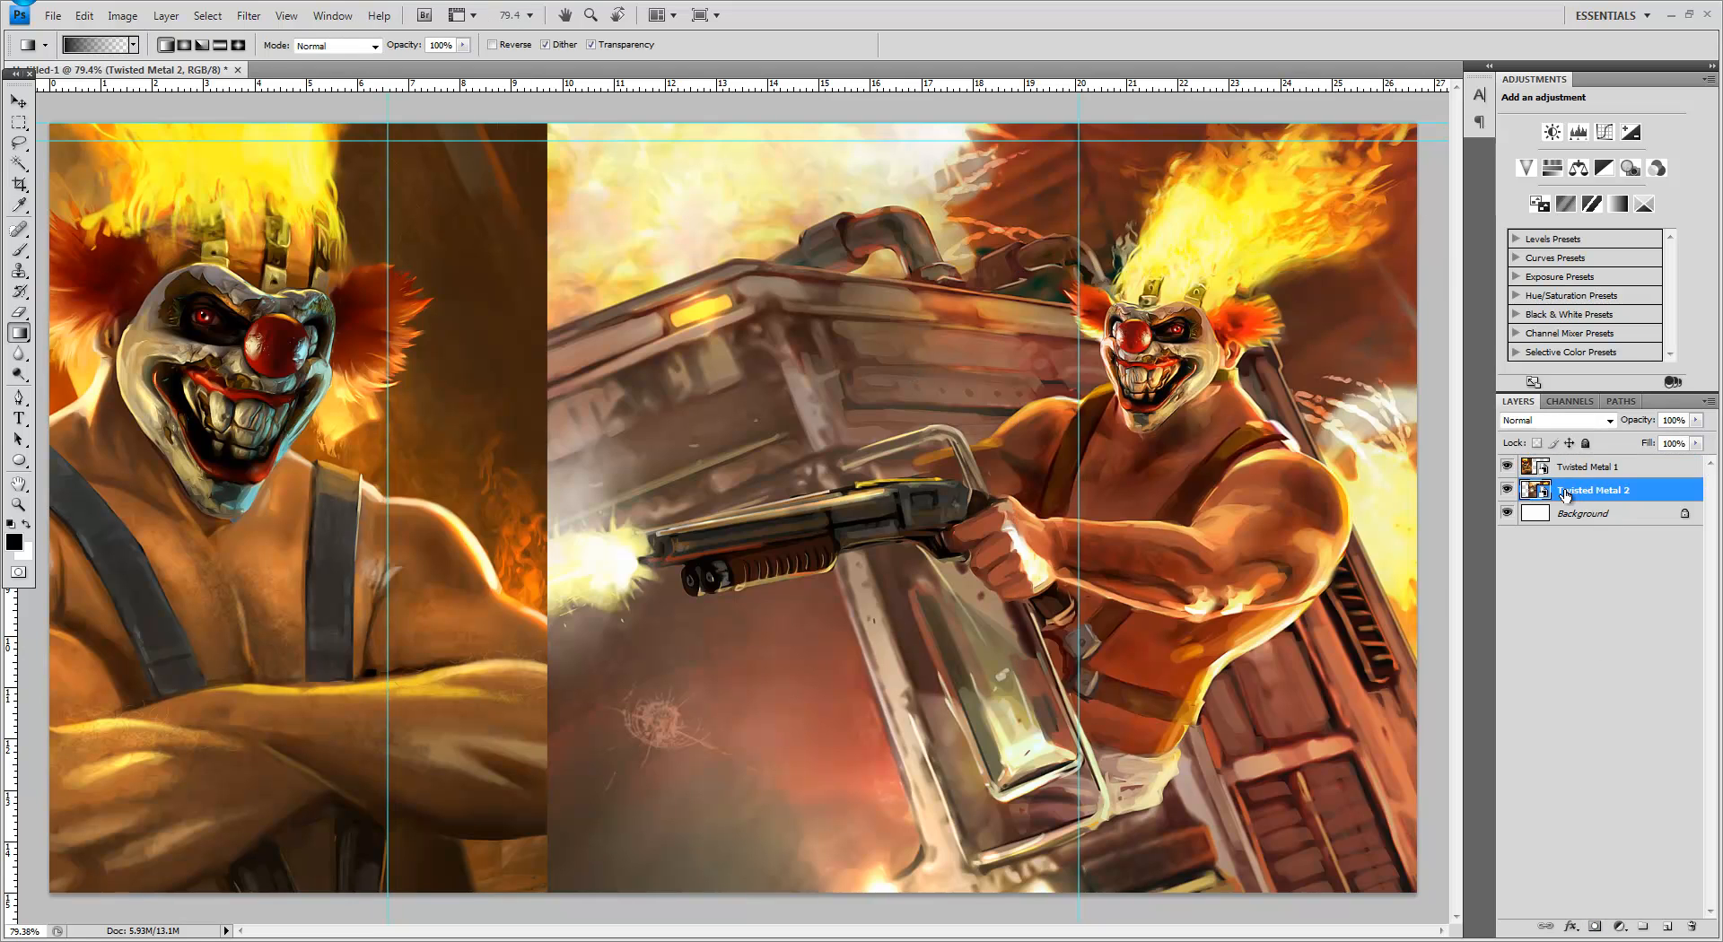
left_click(1507, 490)
left_click(1507, 490)
left_click(1651, 467)
left_click(1619, 492)
left_click(1593, 927)
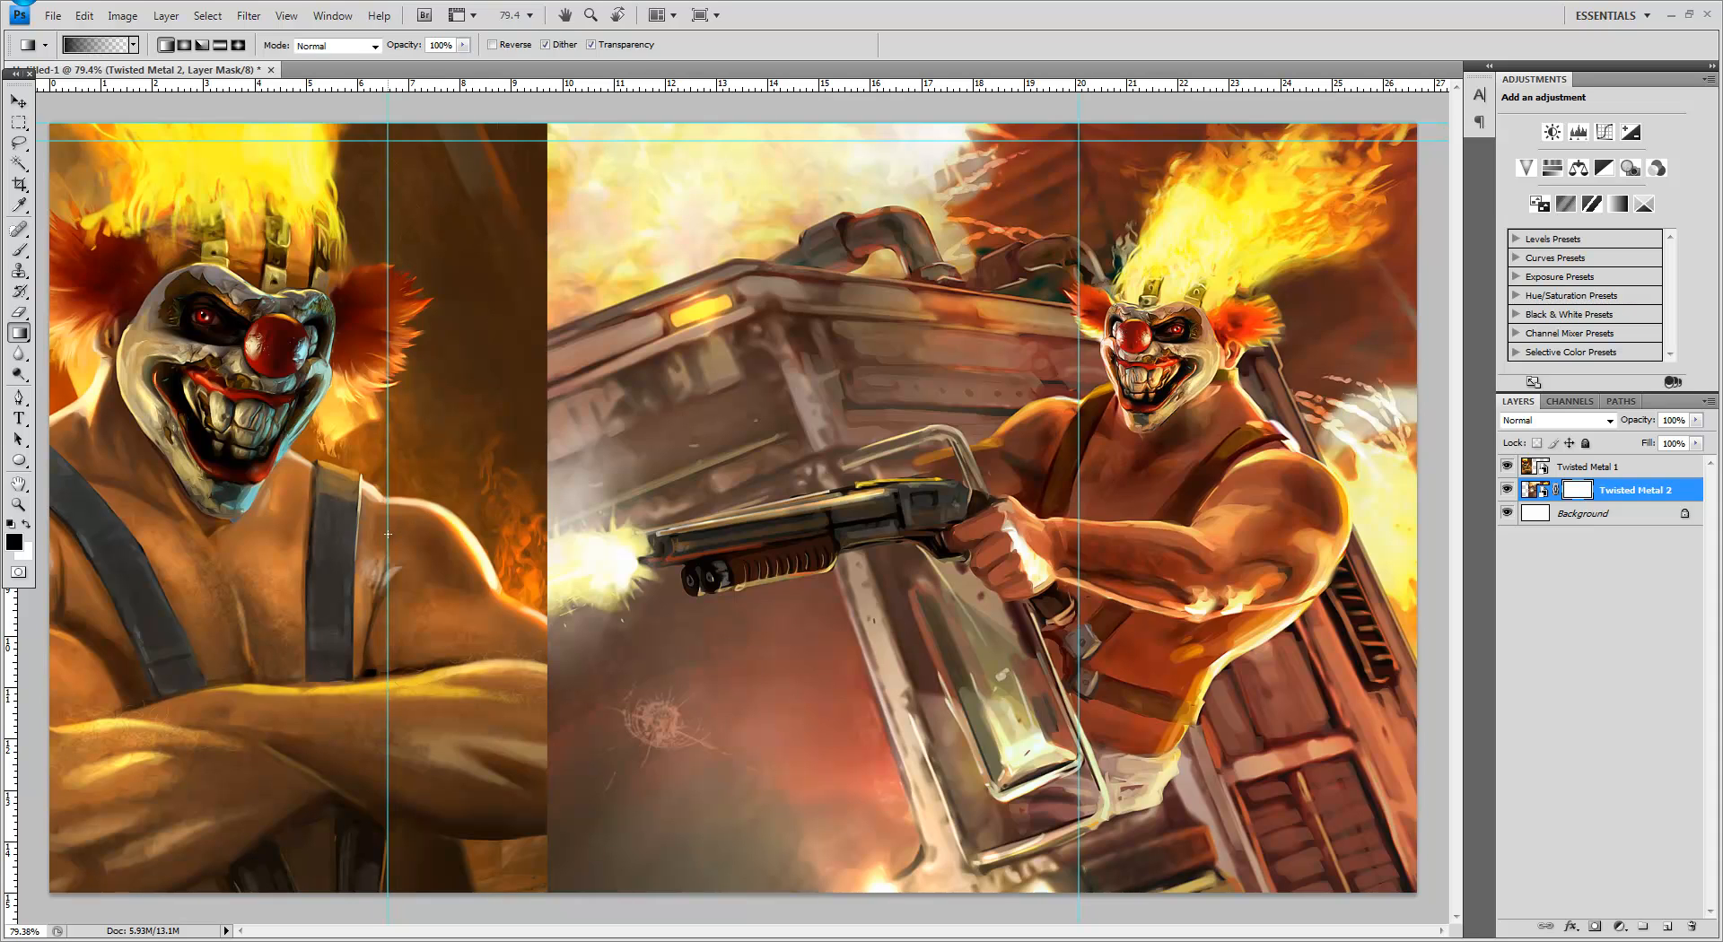
Step: Draw a horizontal gradient on Twisted Metal 2's mask from the left guide to Twisted Metal 1's right edge, and stack Twisted Metal 1 below it
left_click(1507, 492)
left_click(1507, 490)
left_click(1507, 466)
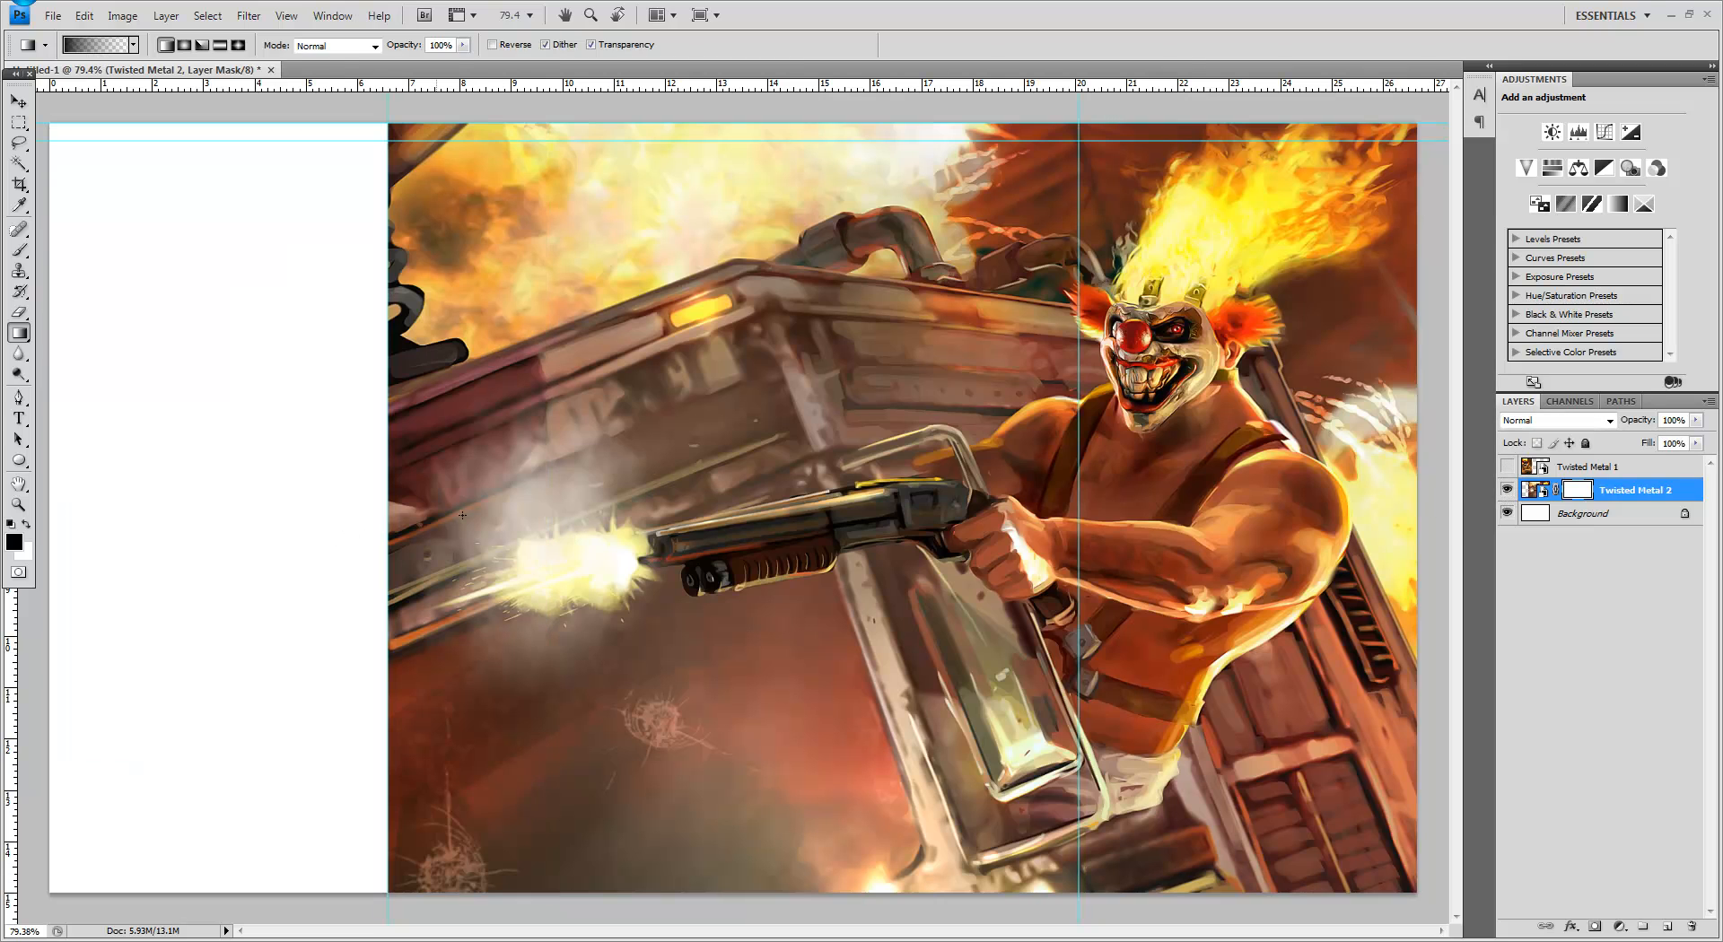
left_click(1506, 467)
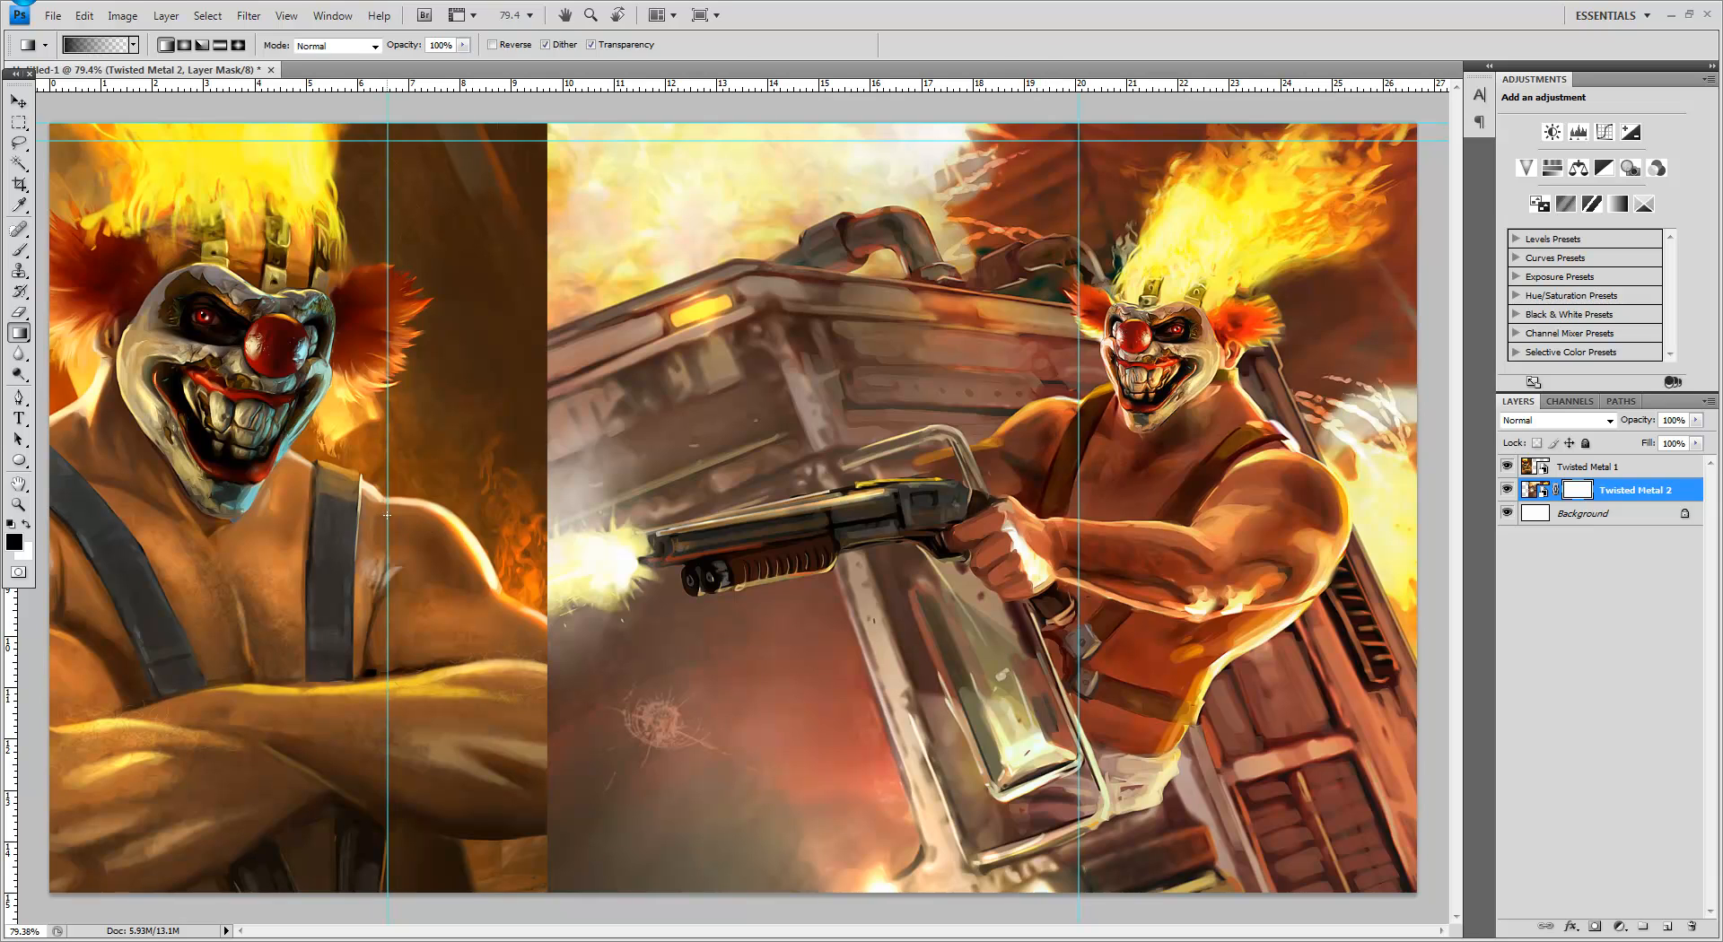
left_click_drag(387, 514, 547, 504)
left_click_drag(1649, 469, 1639, 501)
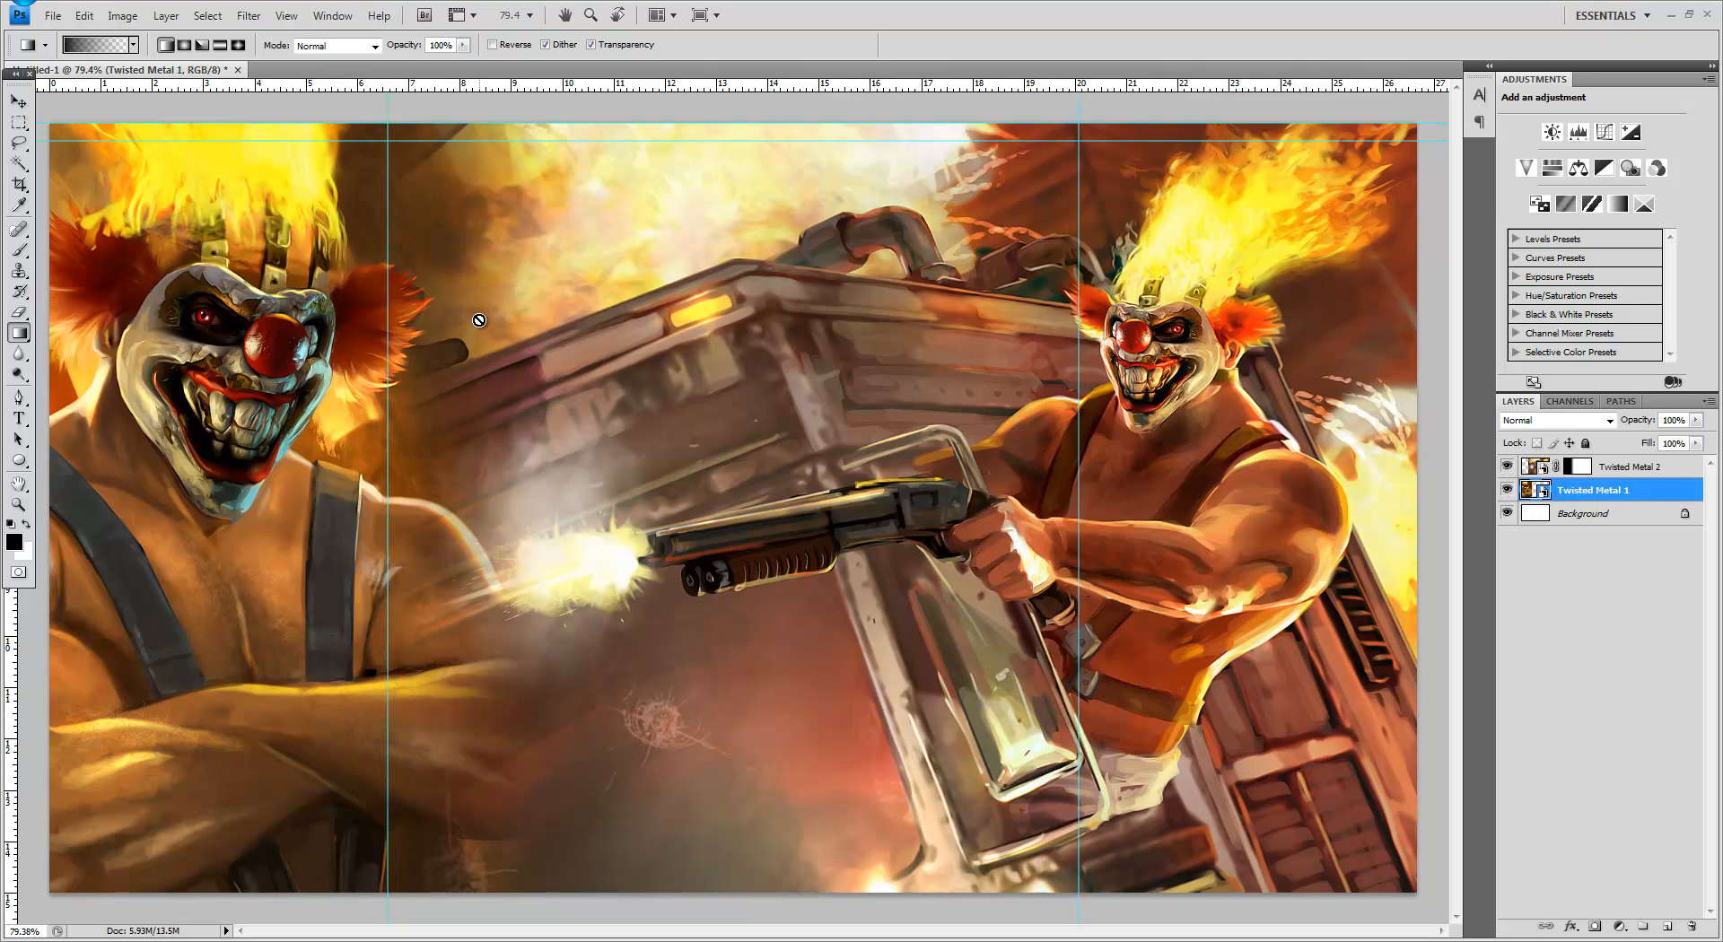
Step: Create a new layer above Twisted Metal 2 and draw a short black-to-transparent gradient upward from the canvas's bottom edge
left_click(19, 103)
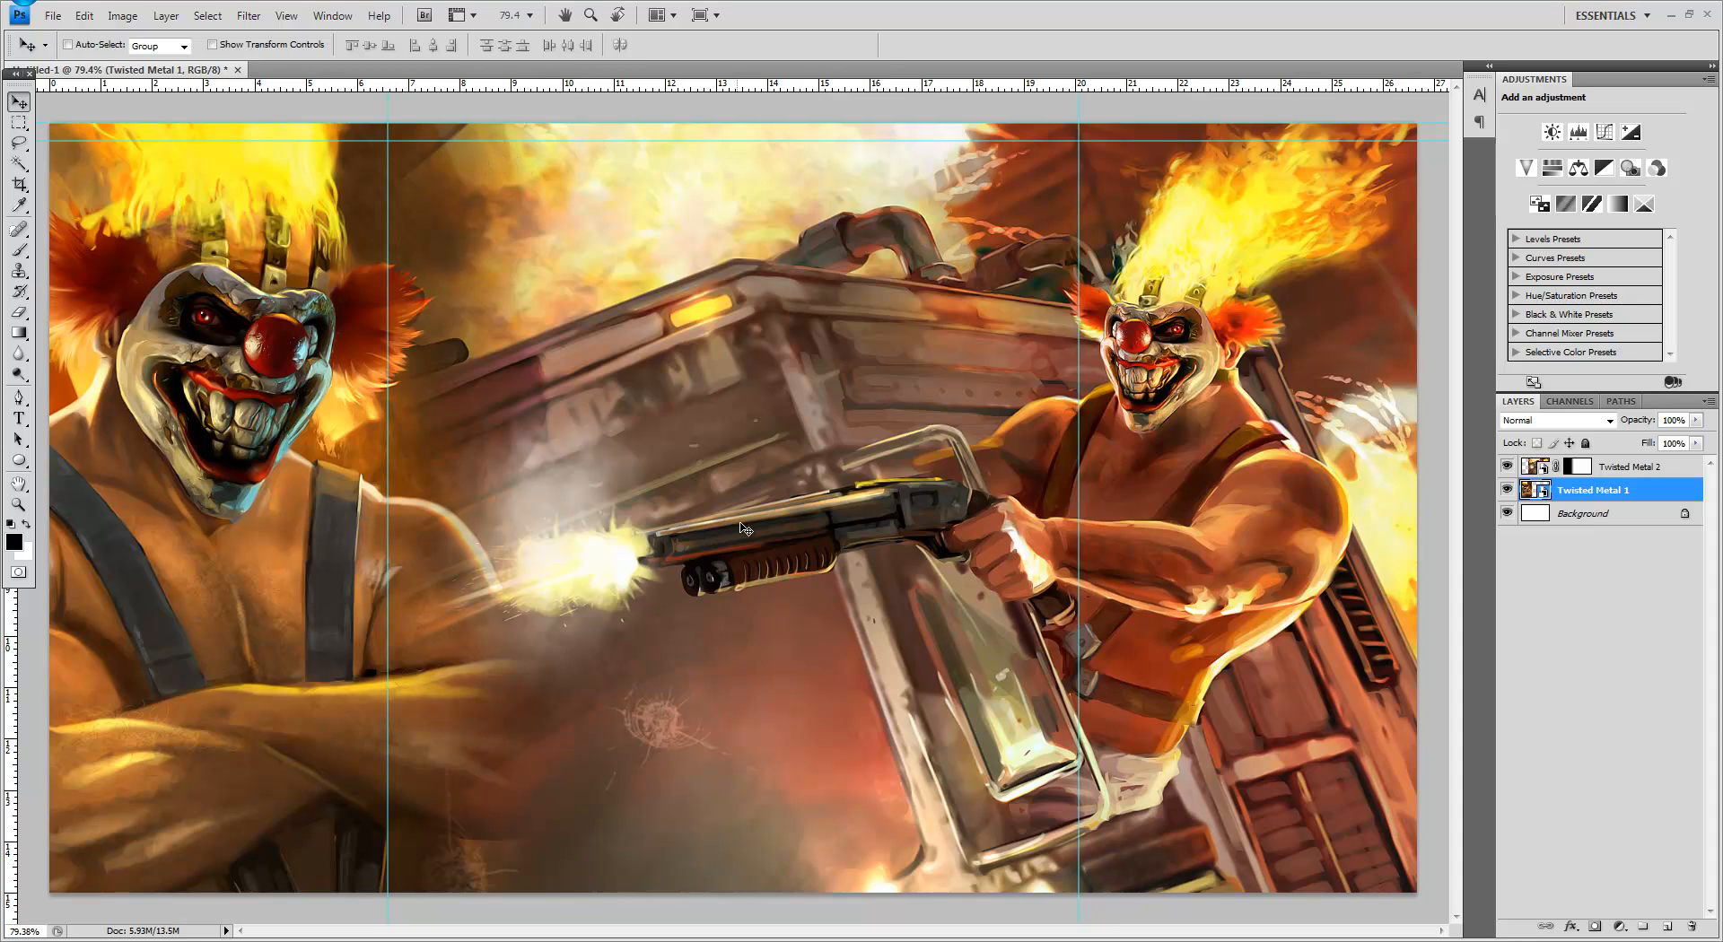
left_click(1595, 468)
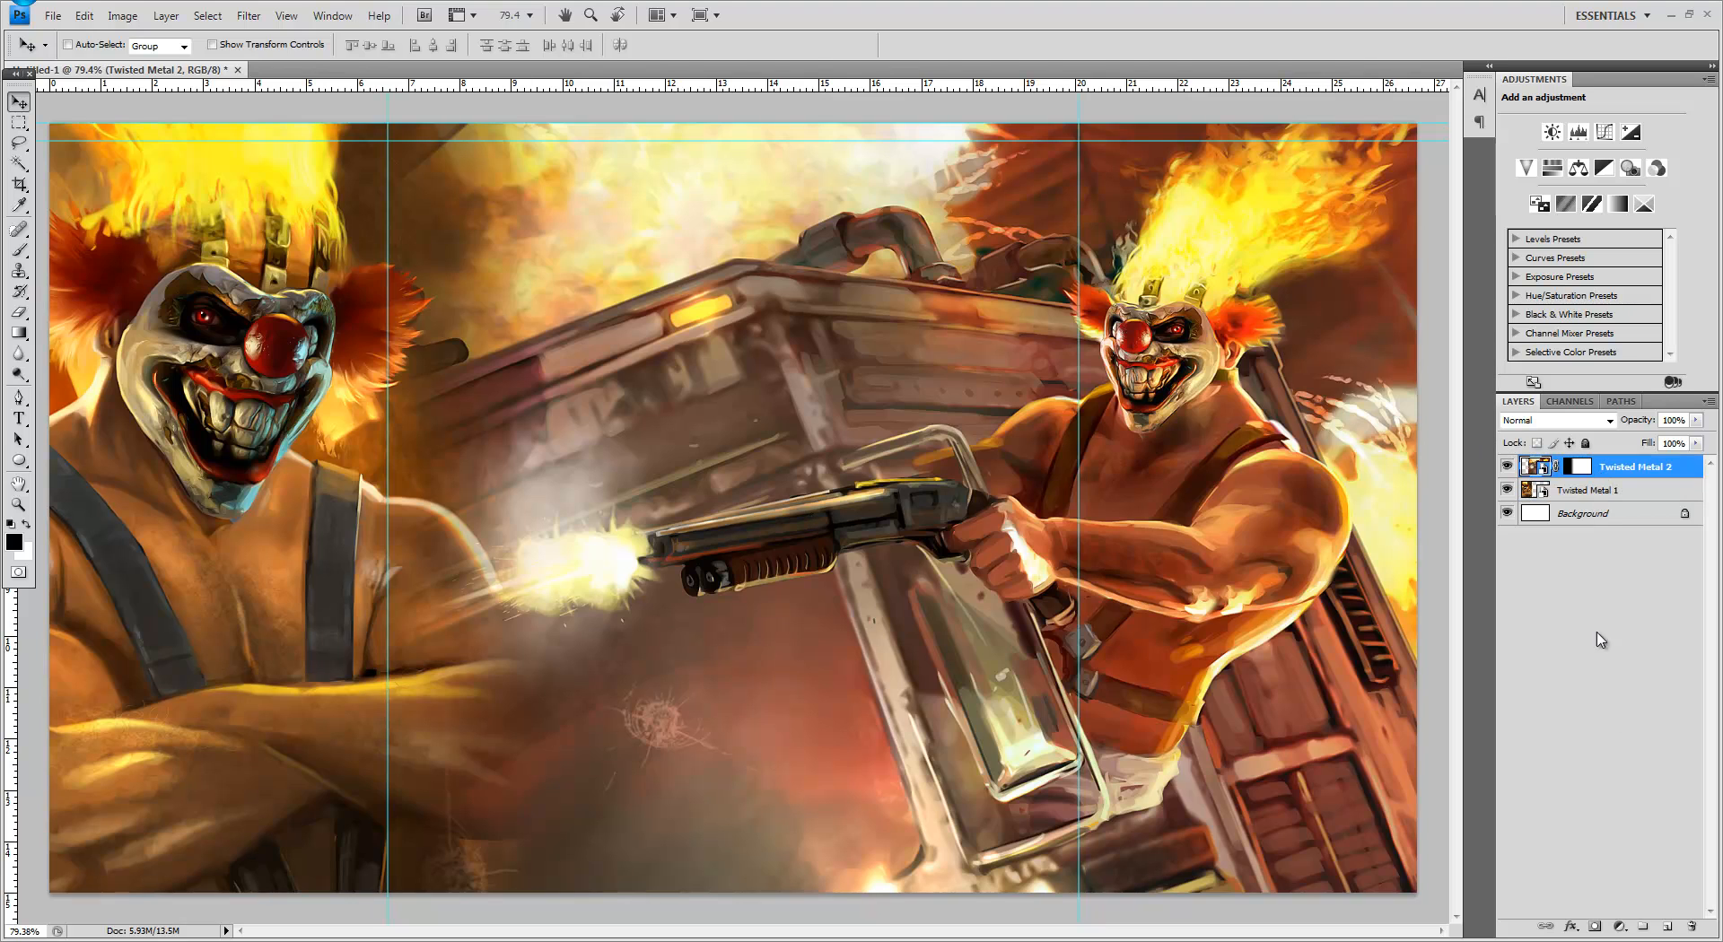
left_click(1668, 926)
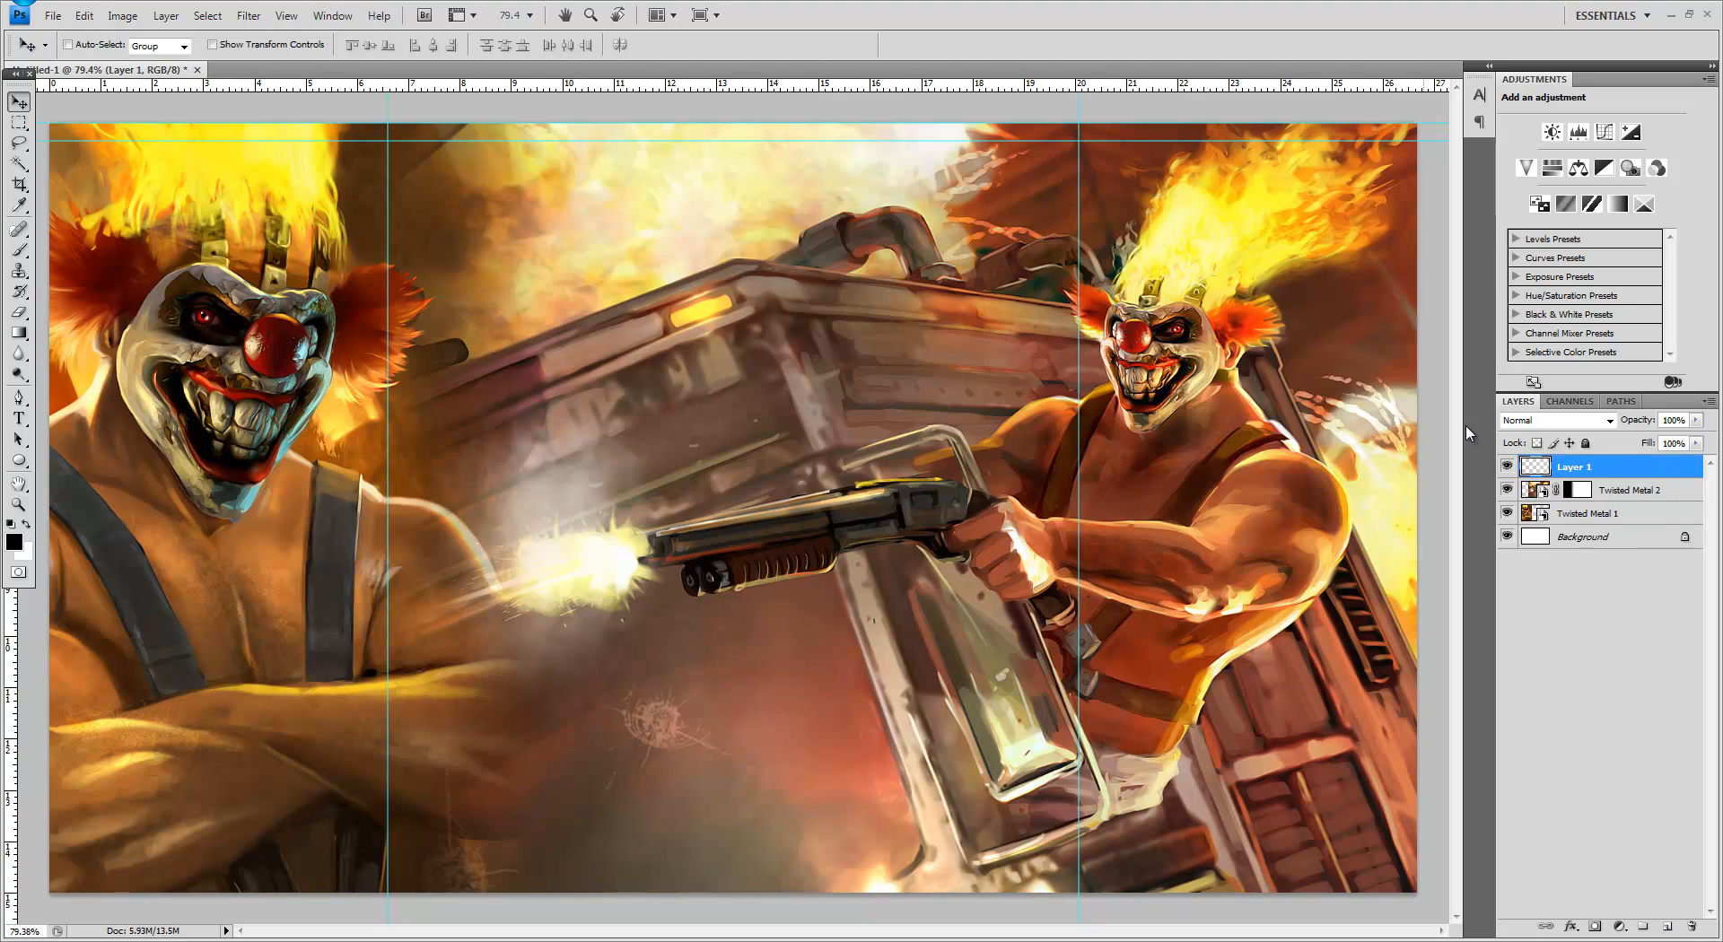
left_click(18, 333)
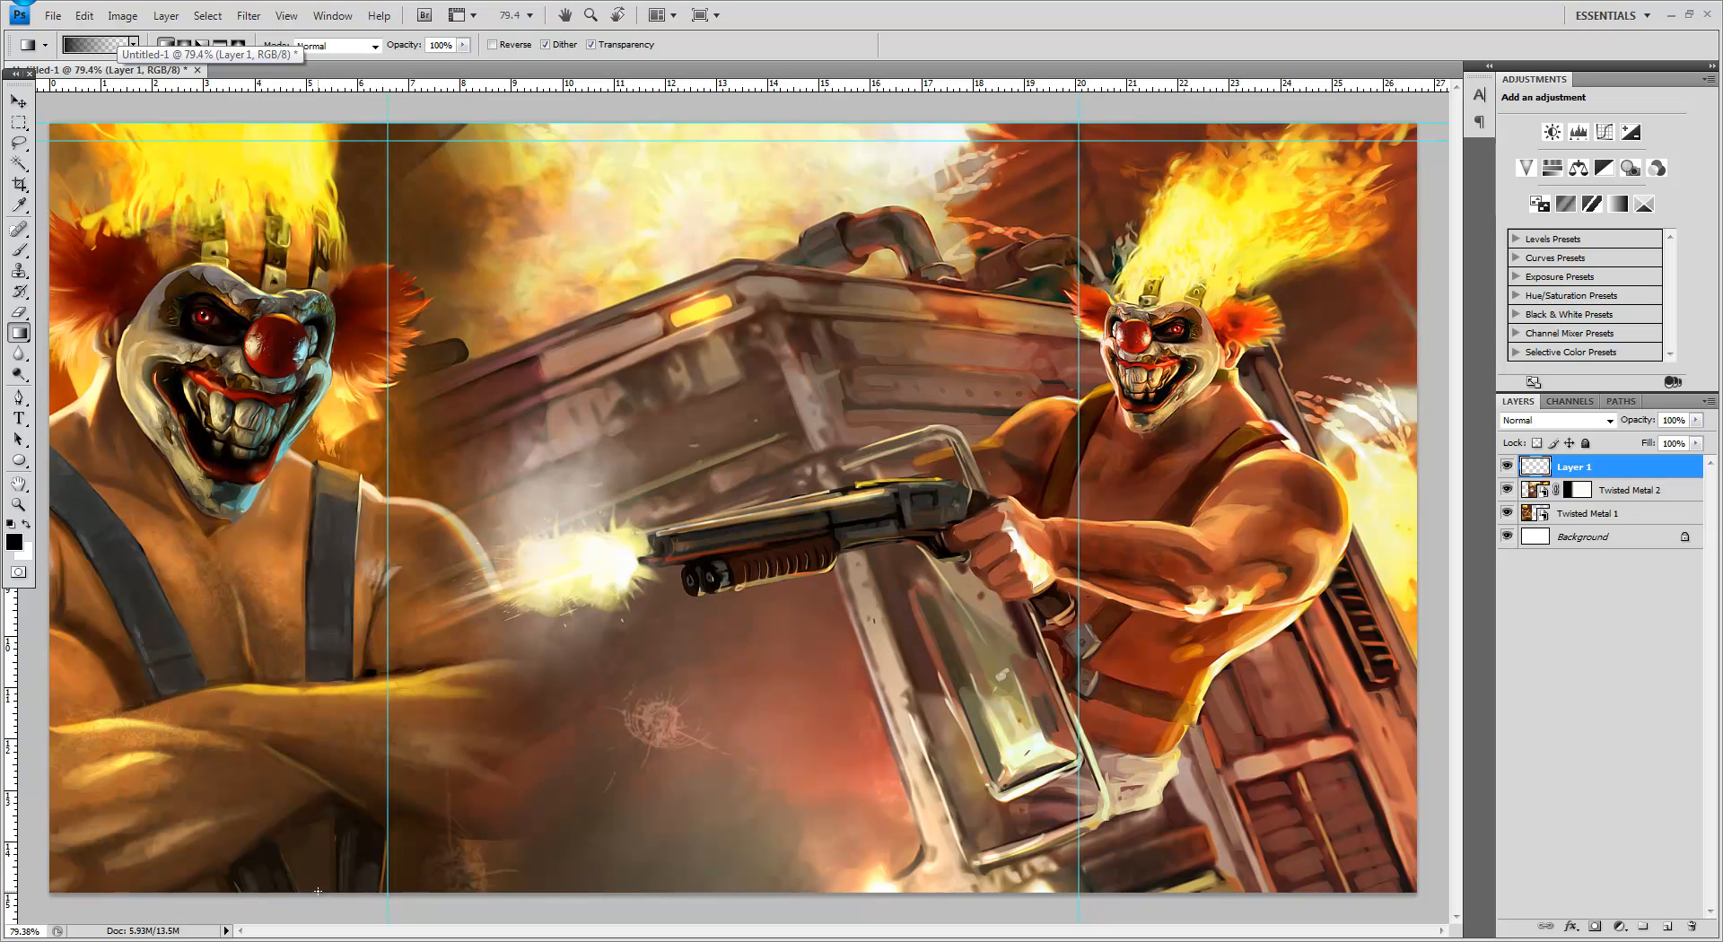
left_click_drag(317, 891, 329, 800)
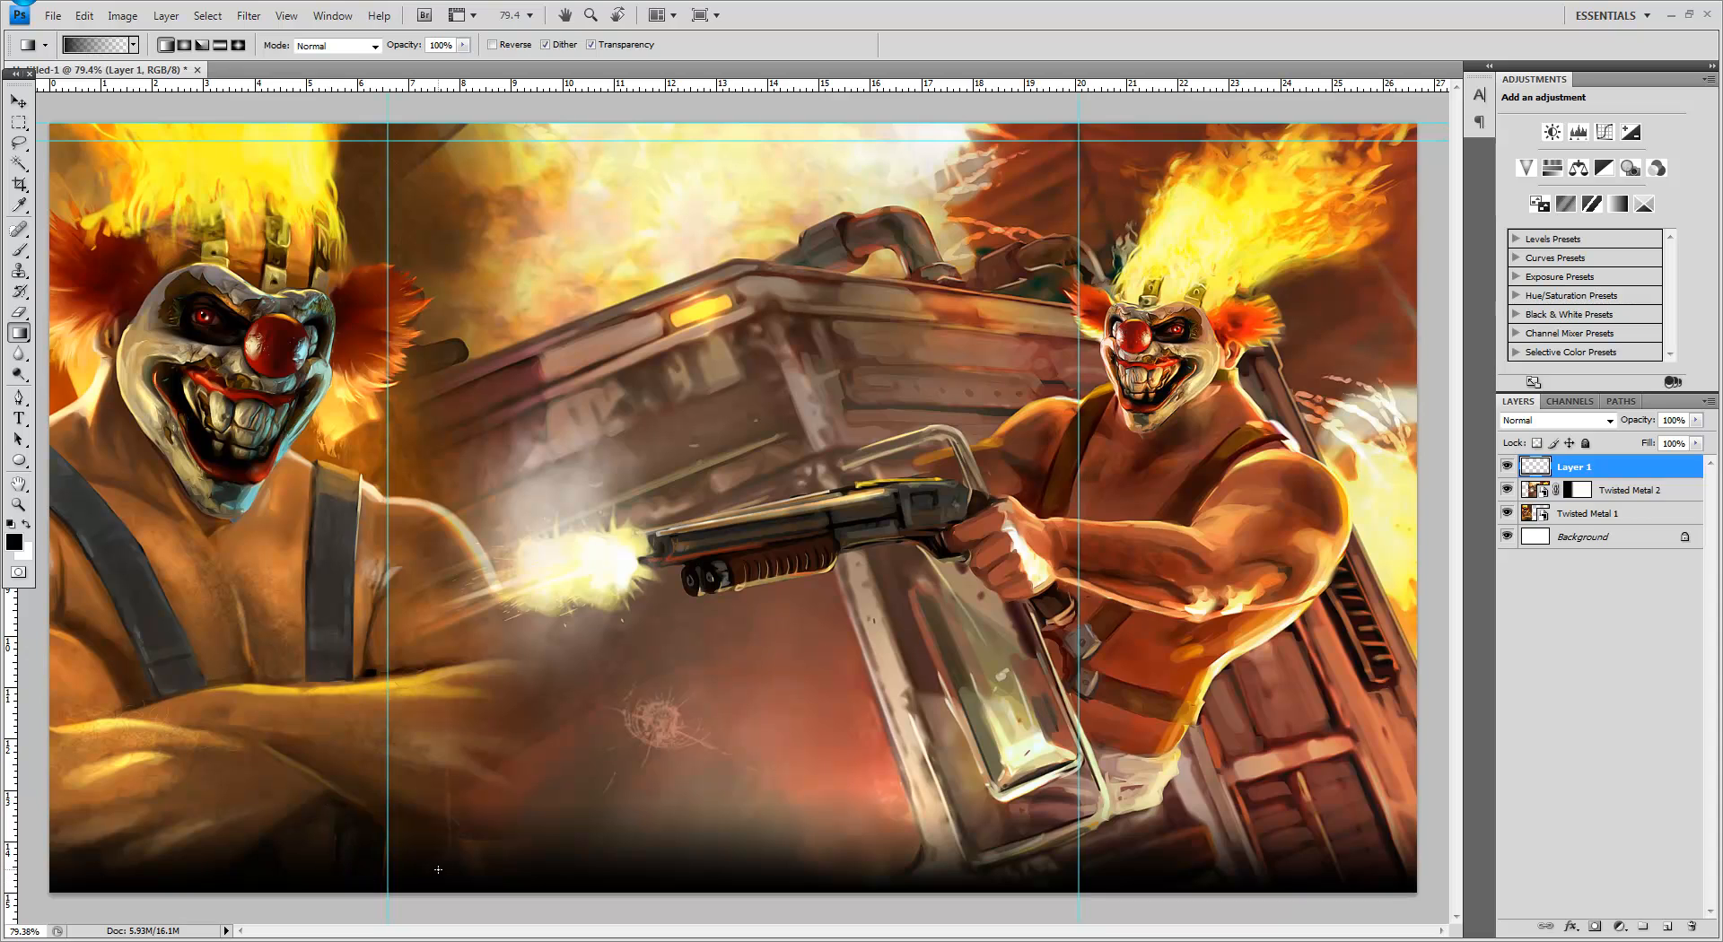
Step: Try red and blue Color Overlays on the bottom gradient layer, switch the overlay off, and compare the image without that layer
double_click(1640, 468)
left_click(1226, 736)
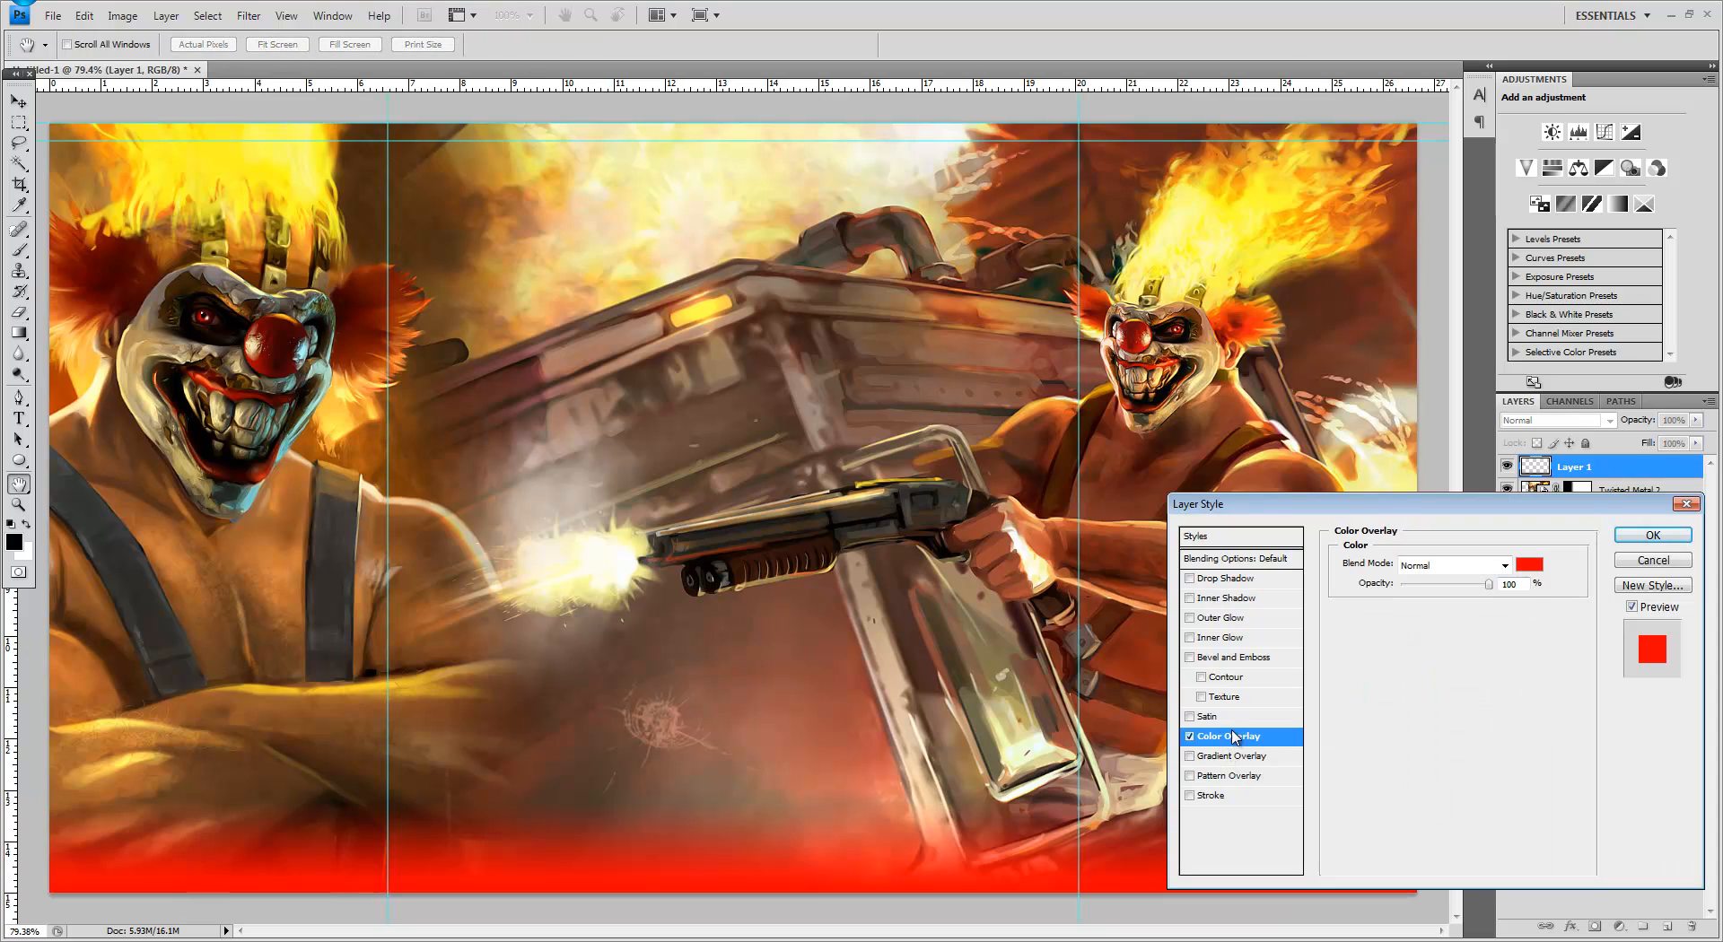
left_click(1529, 565)
left_click(1018, 695)
left_click(1054, 735)
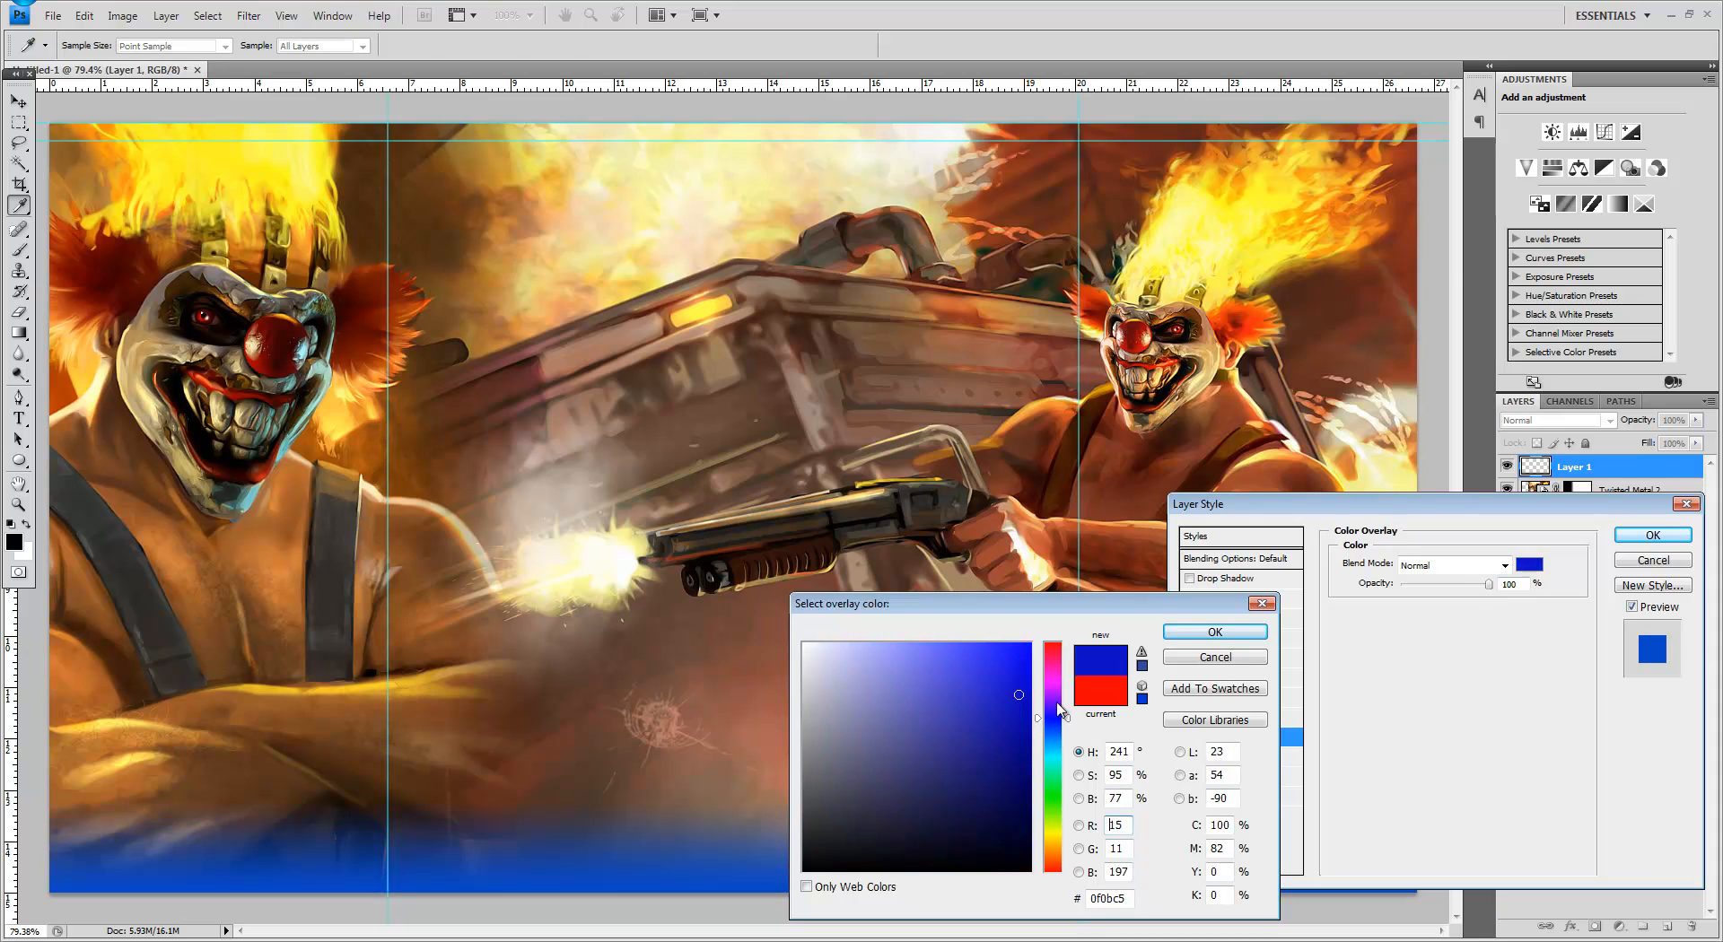
left_click(1055, 672)
left_click(1213, 659)
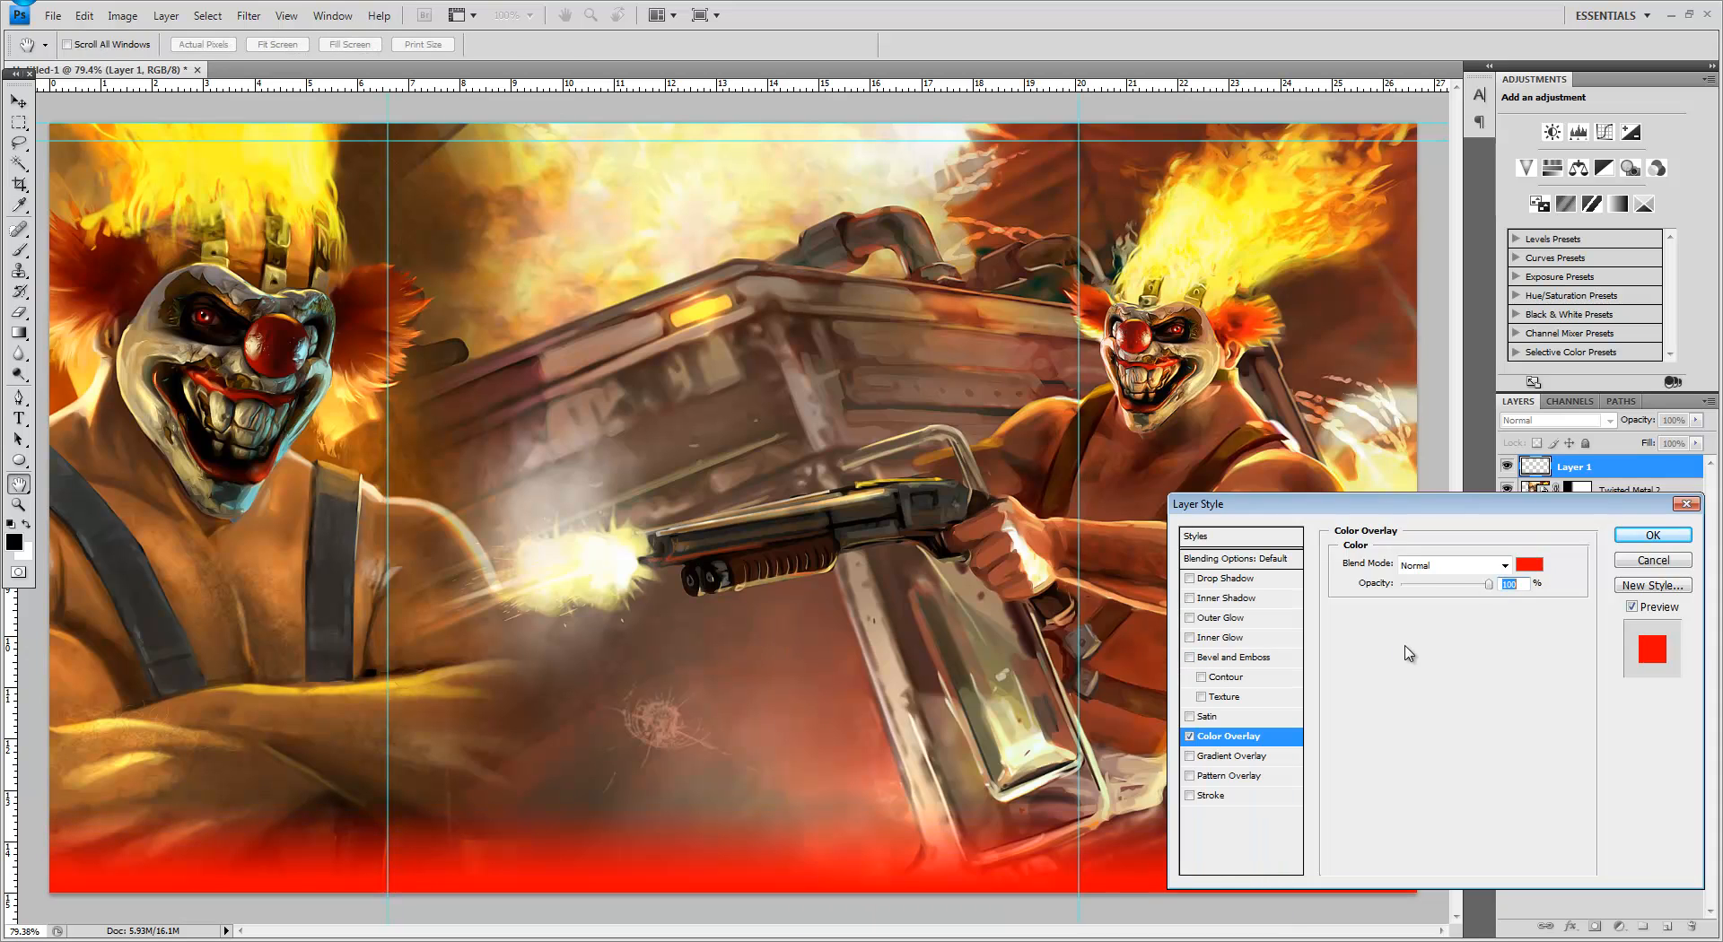
left_click(1190, 736)
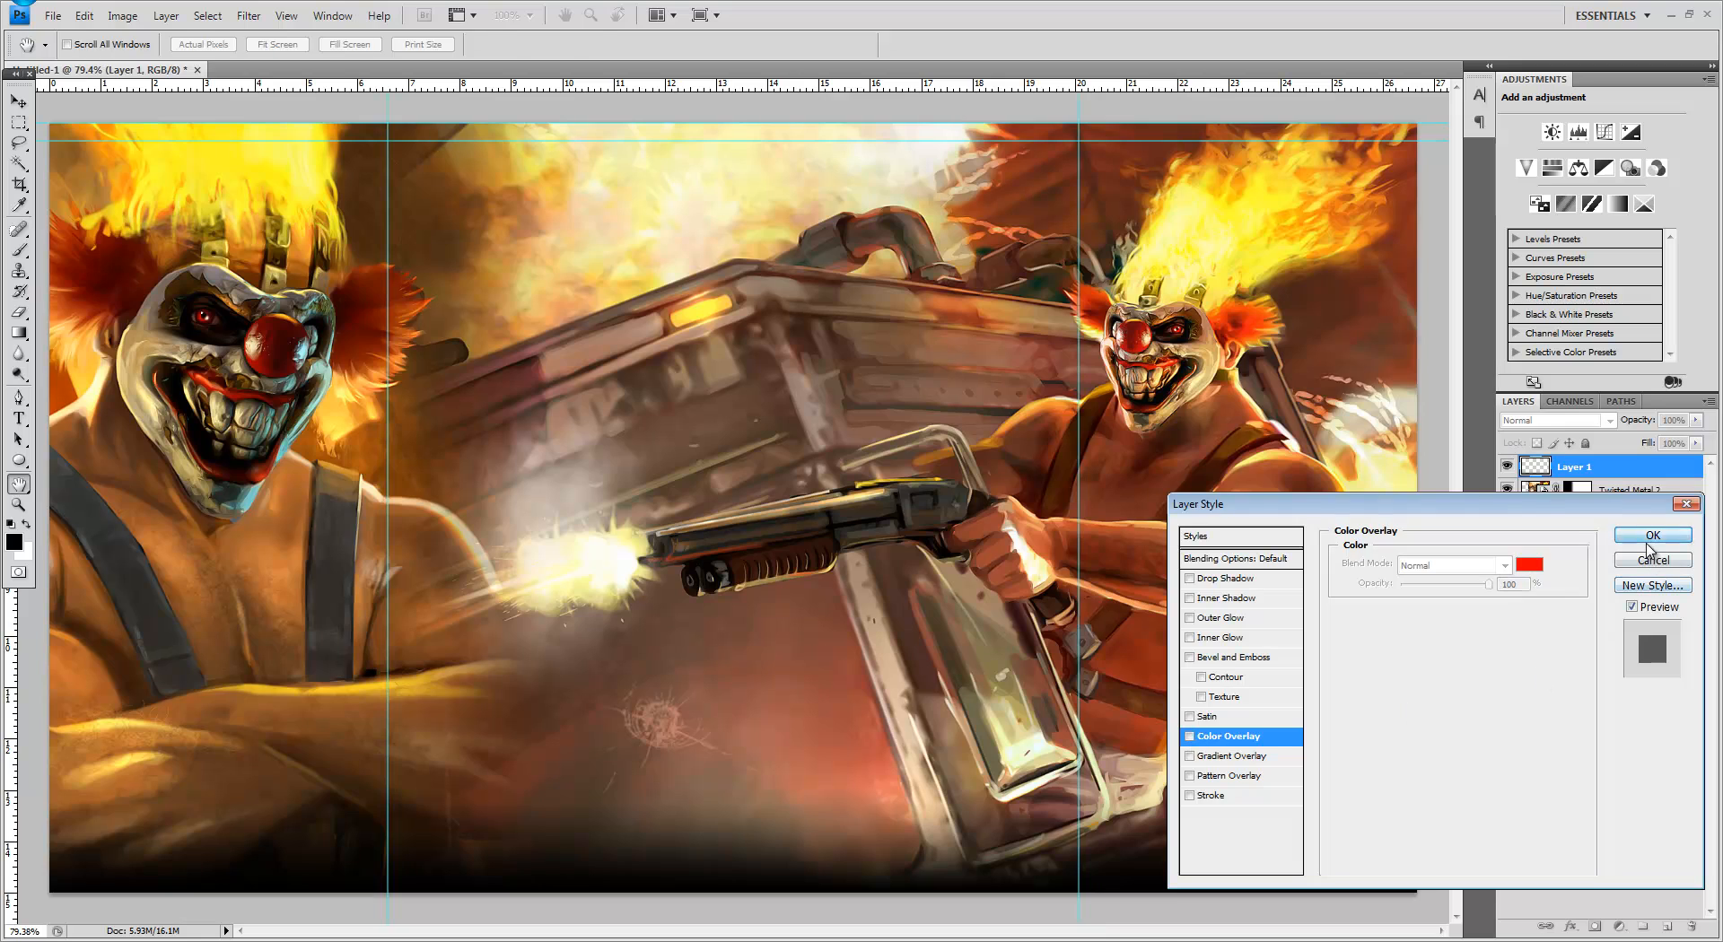
left_click(1645, 539)
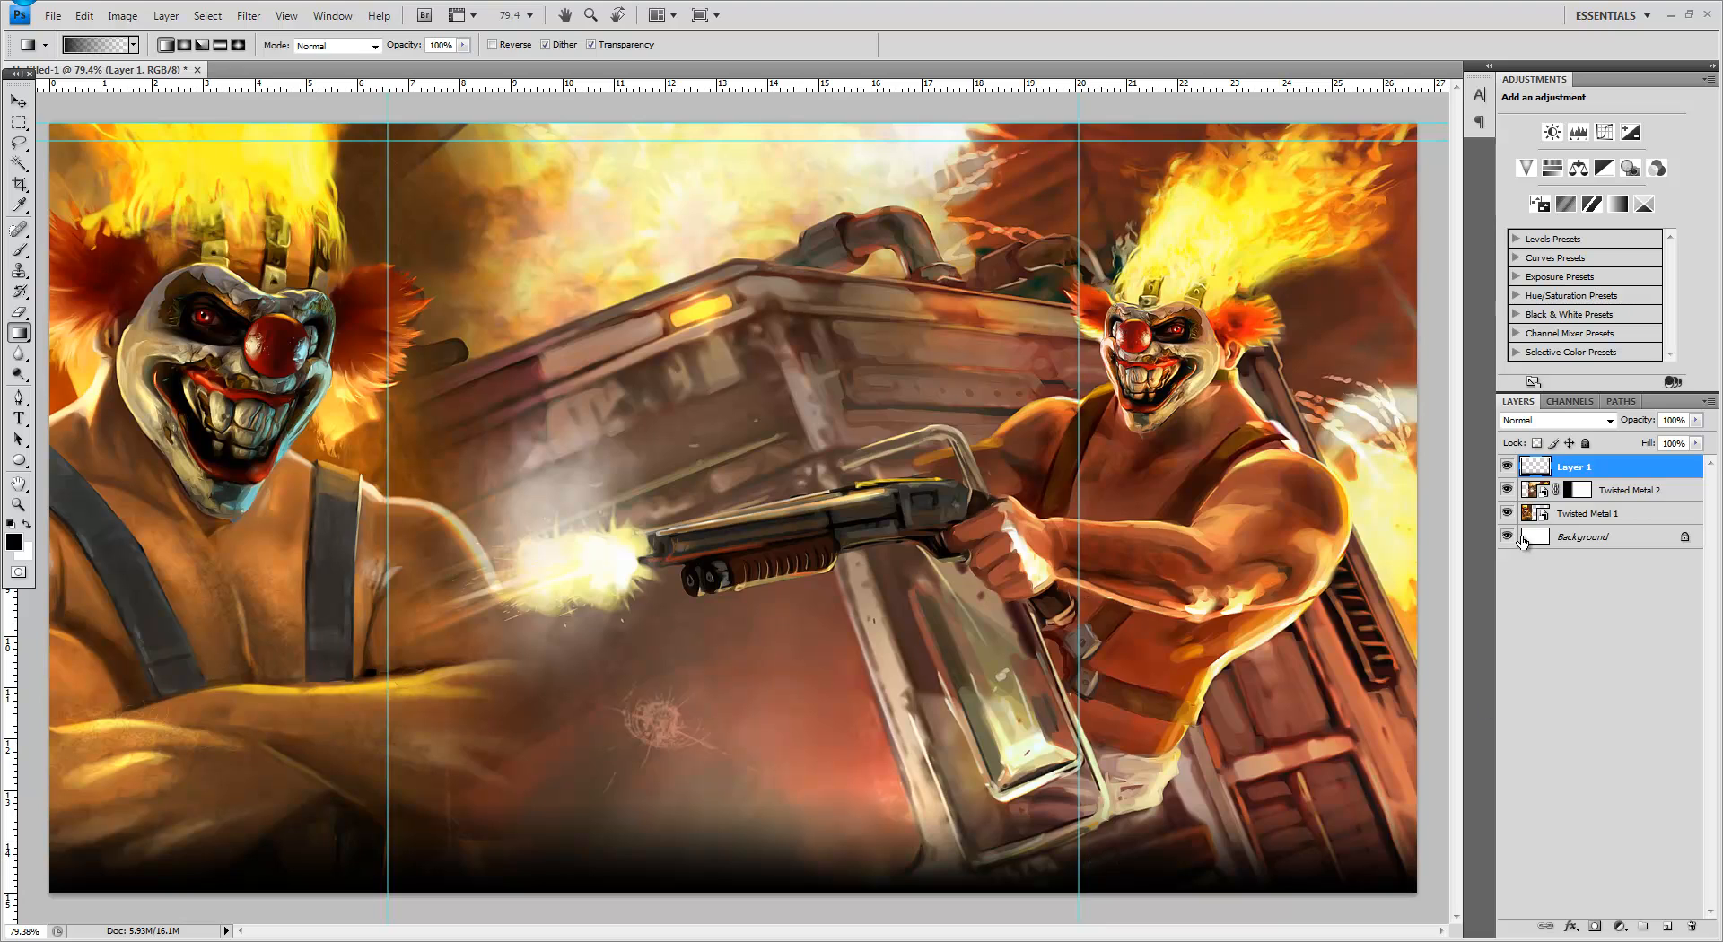
left_click(1508, 466)
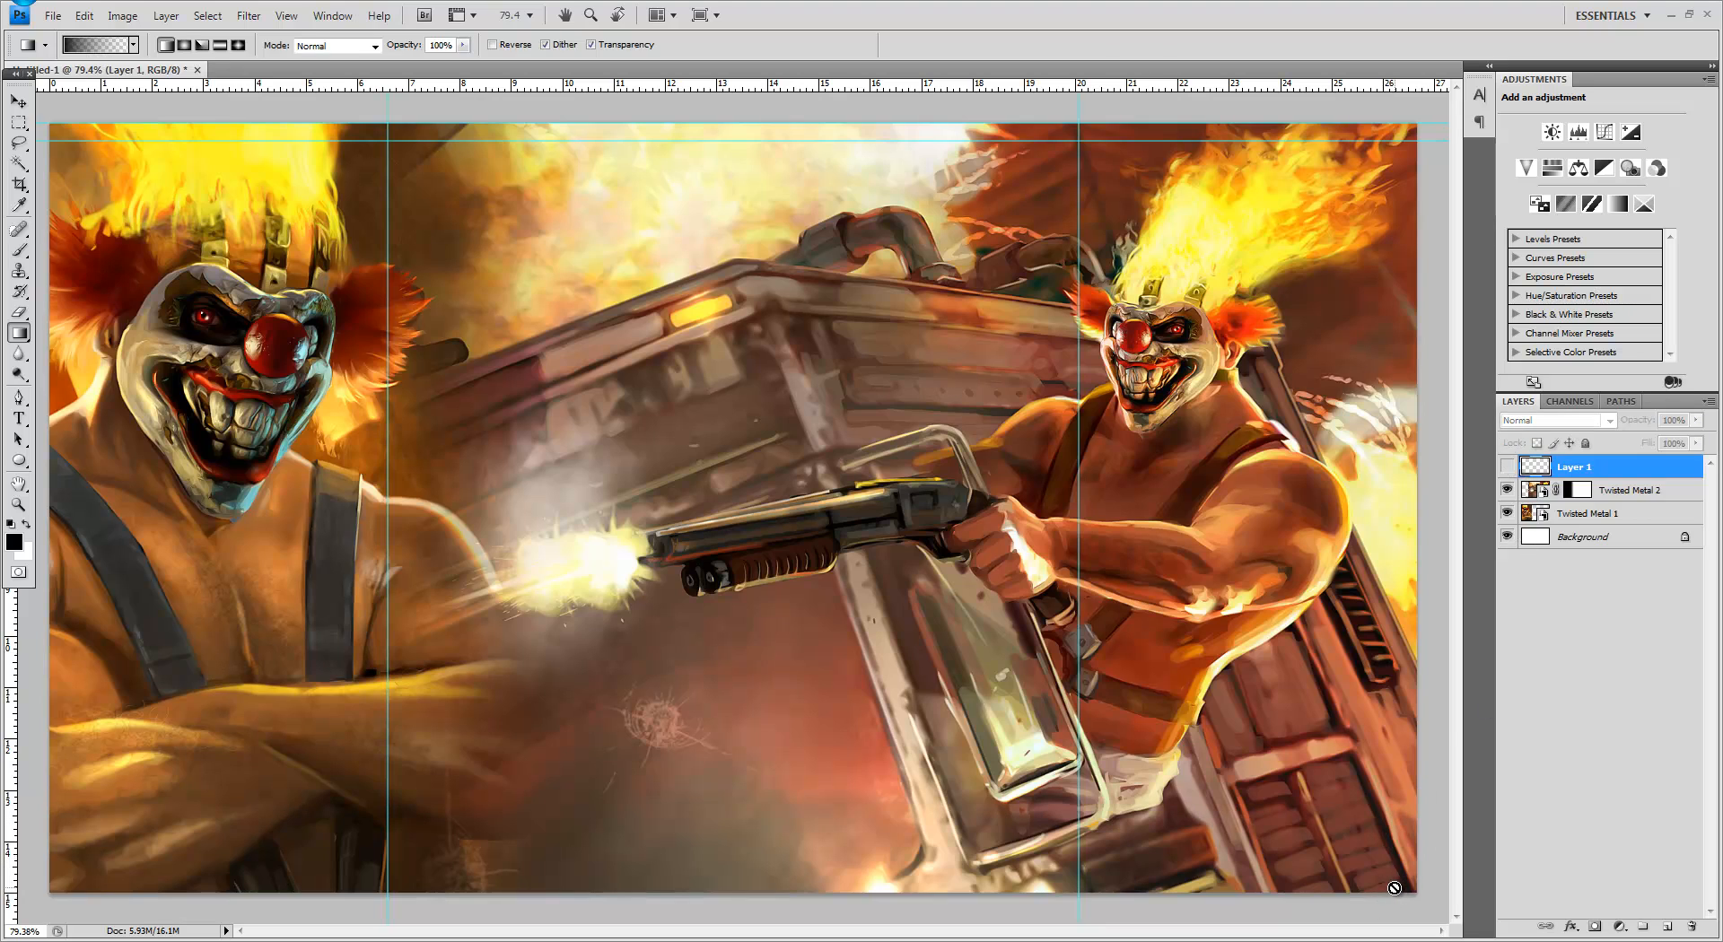
left_click(1508, 466)
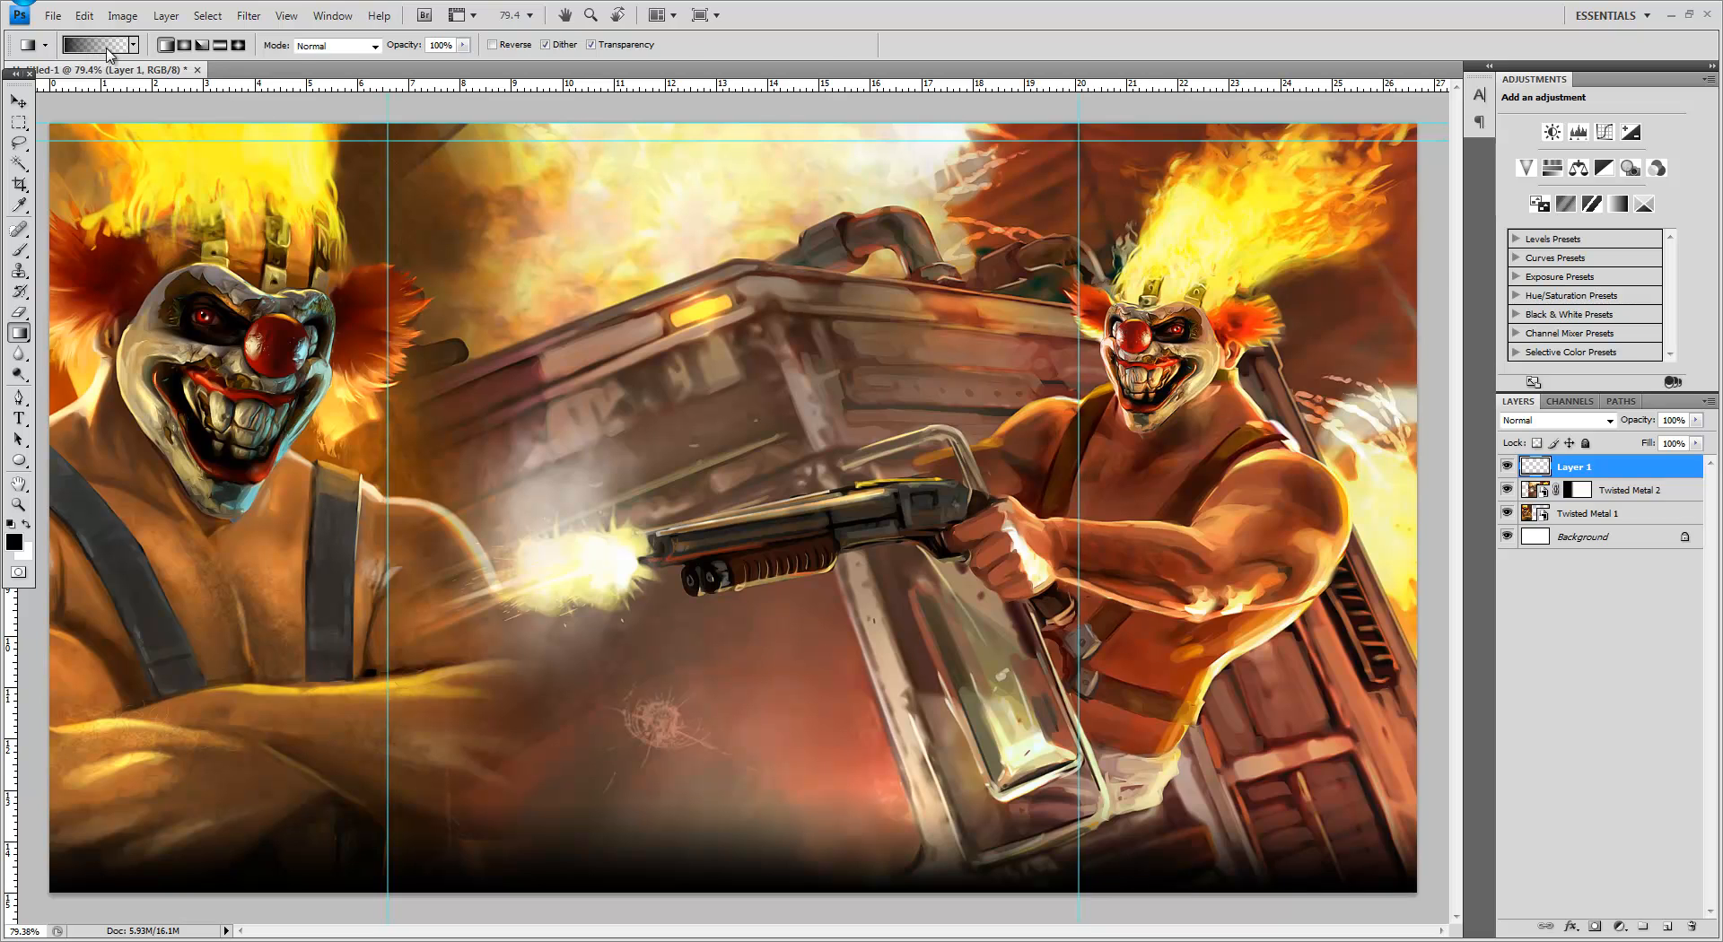
Step: Check the image's file size as JPEG and as PNG-24 in Save for Web & Devices, and cancel the export
left_click(53, 15)
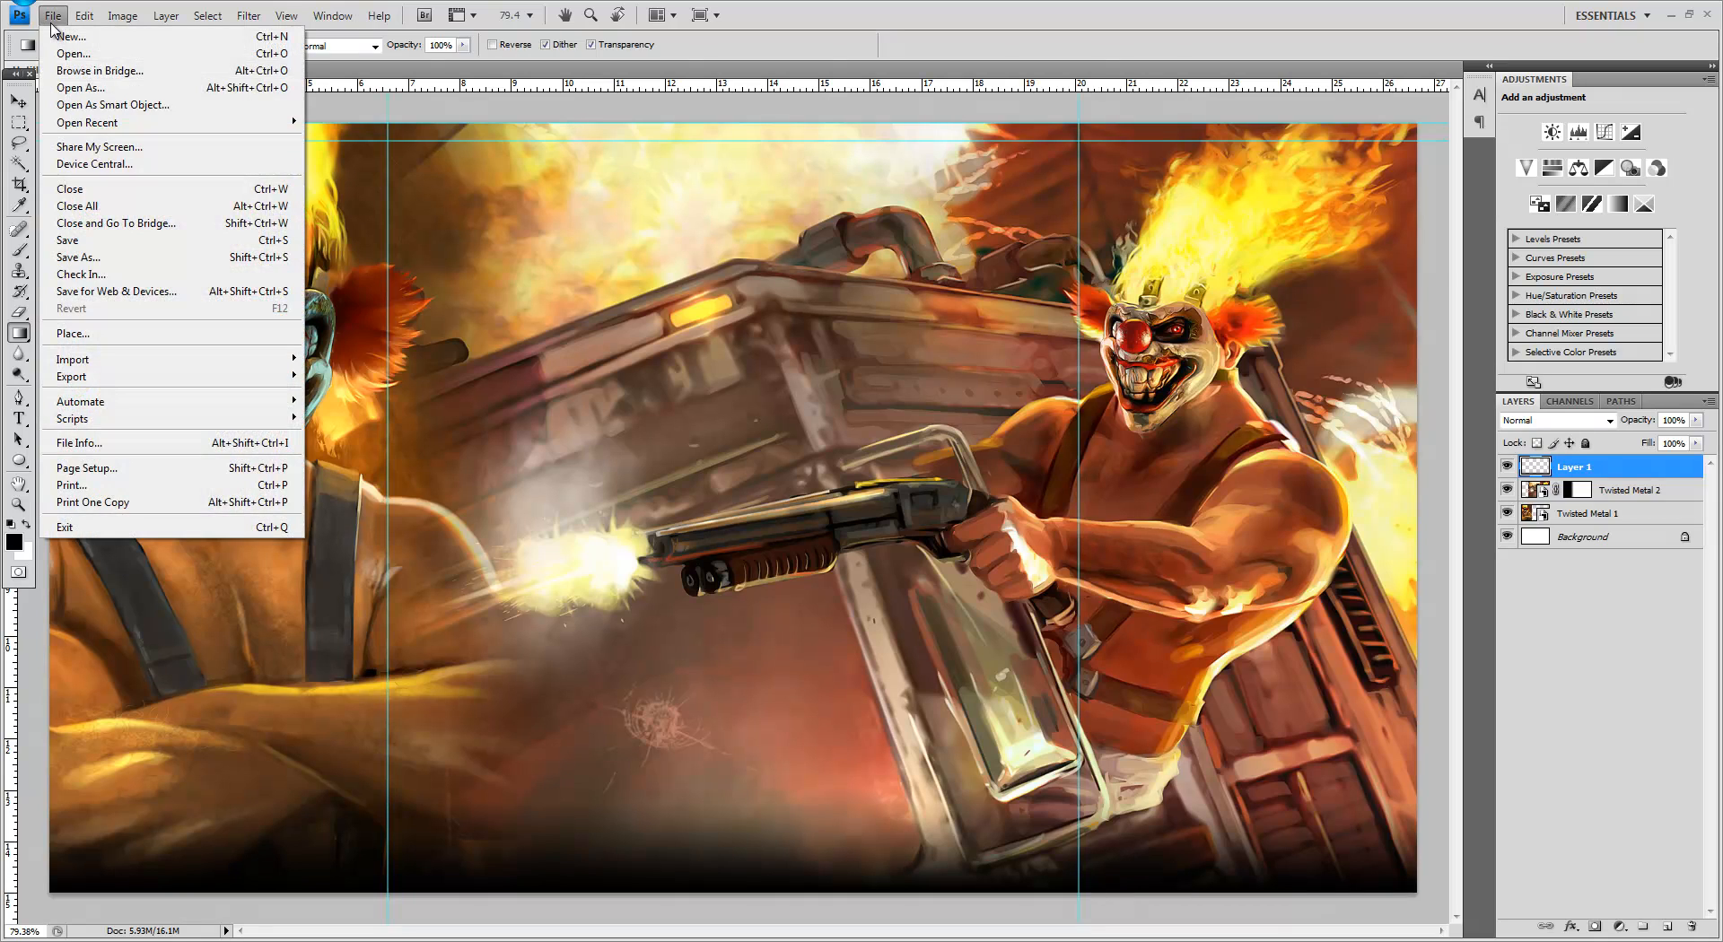
left_click(86, 291)
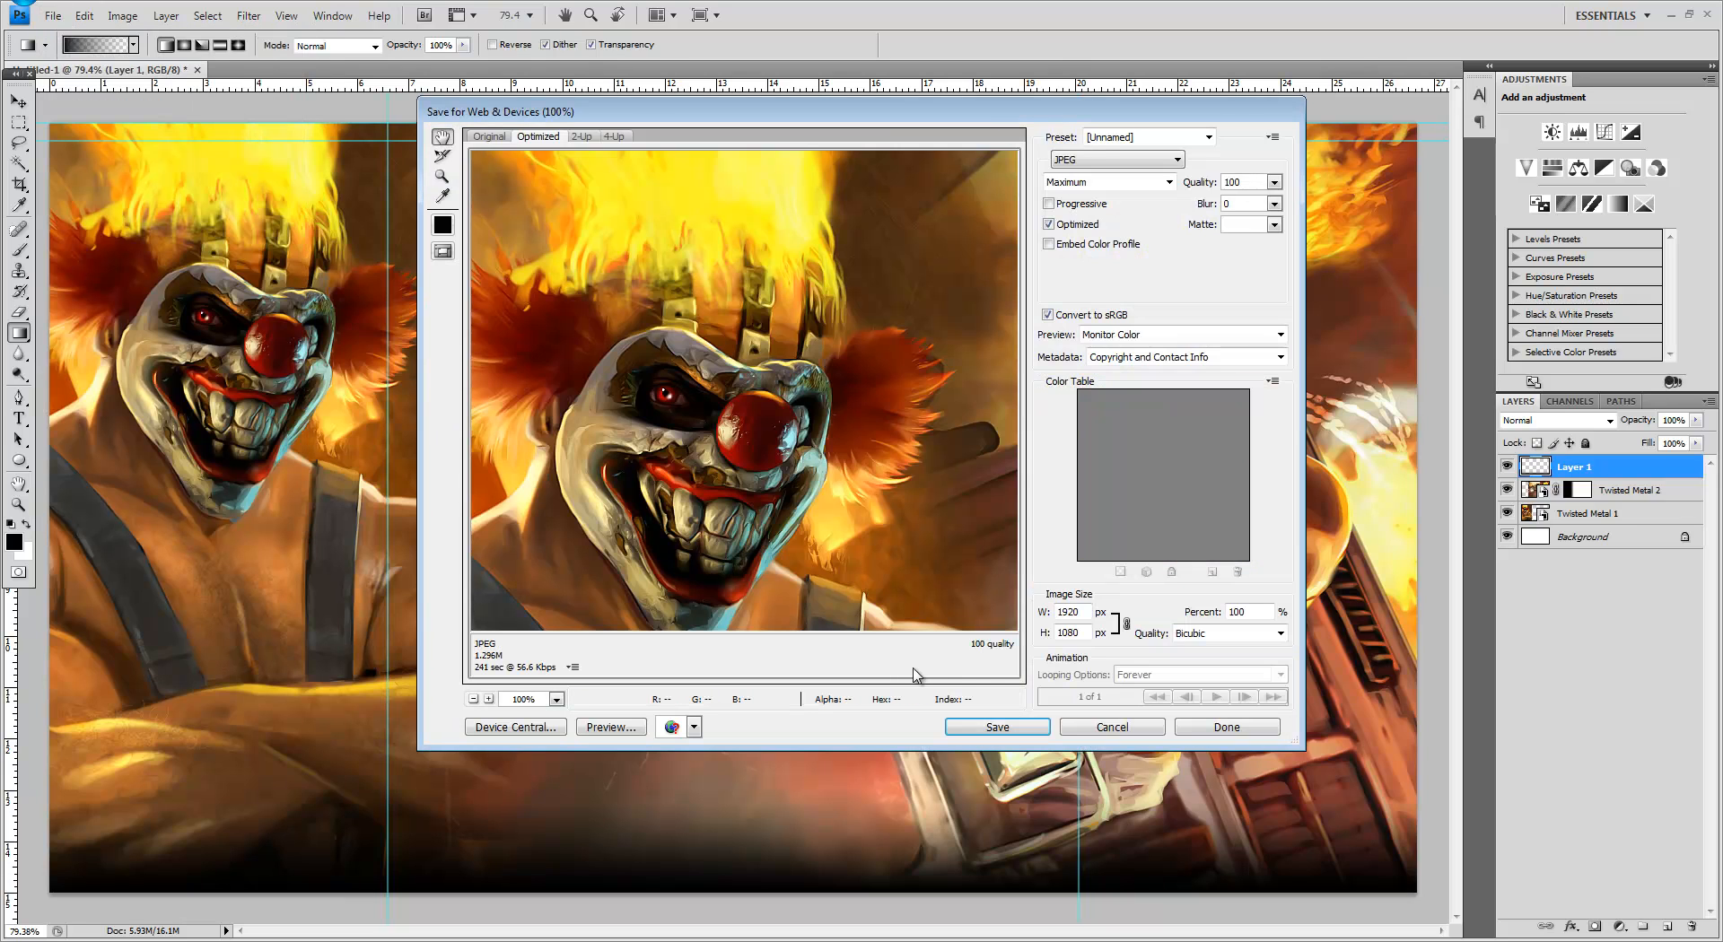
left_click(1120, 162)
left_click(1095, 211)
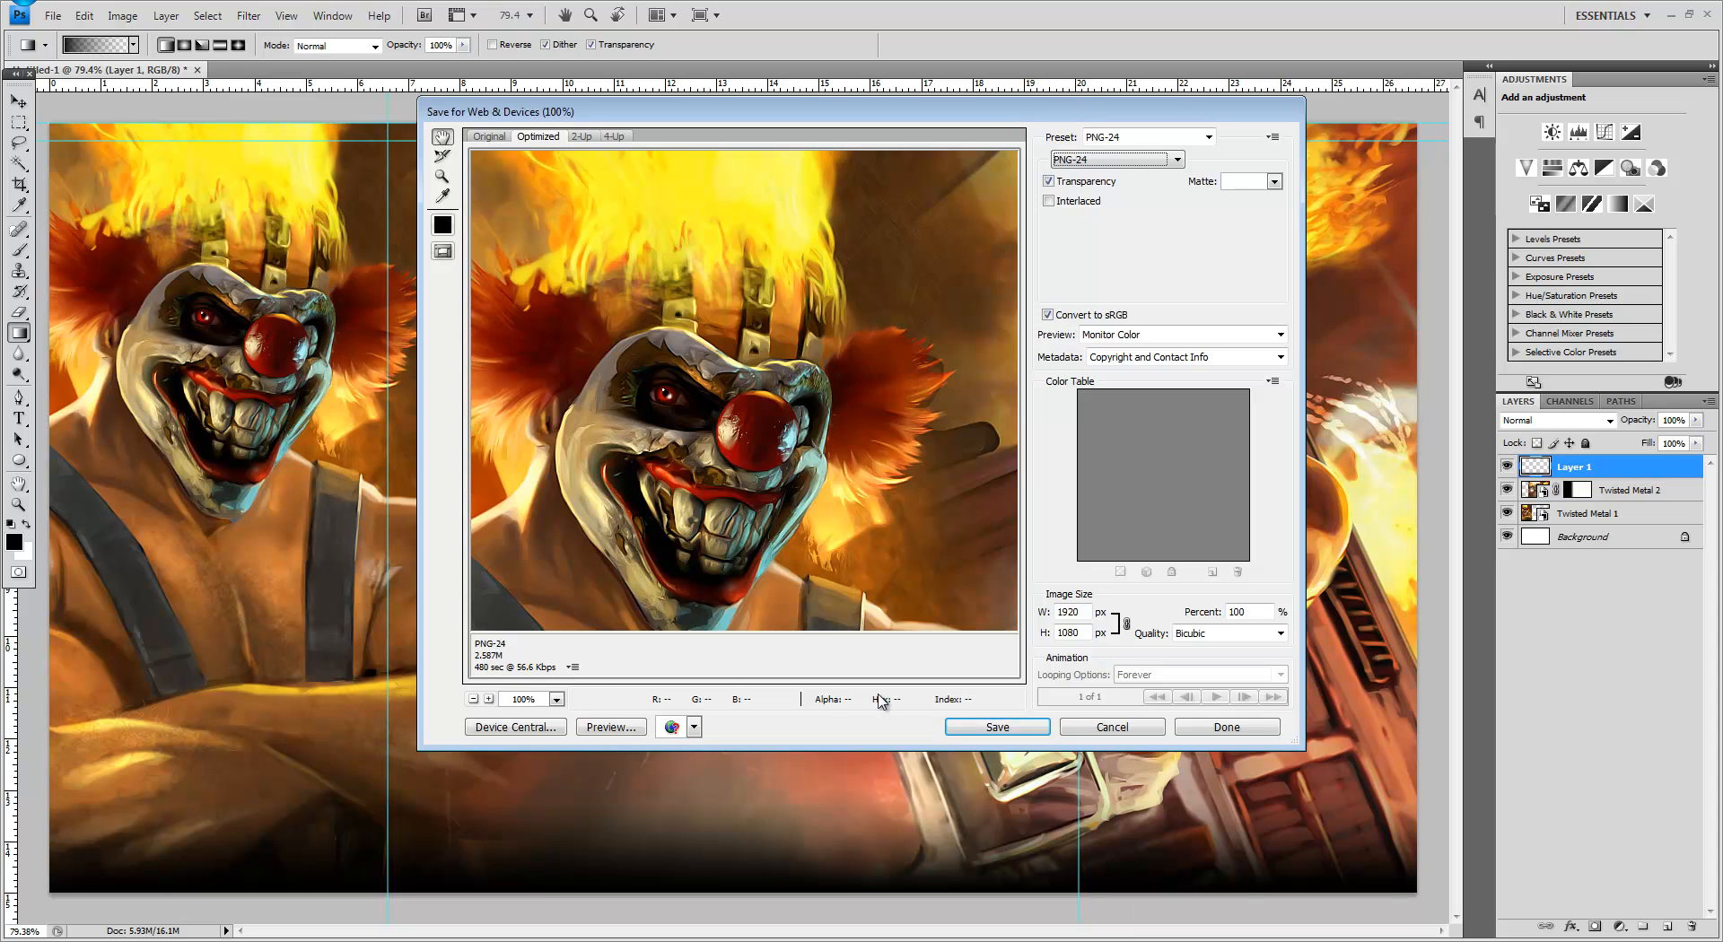
left_click(1078, 729)
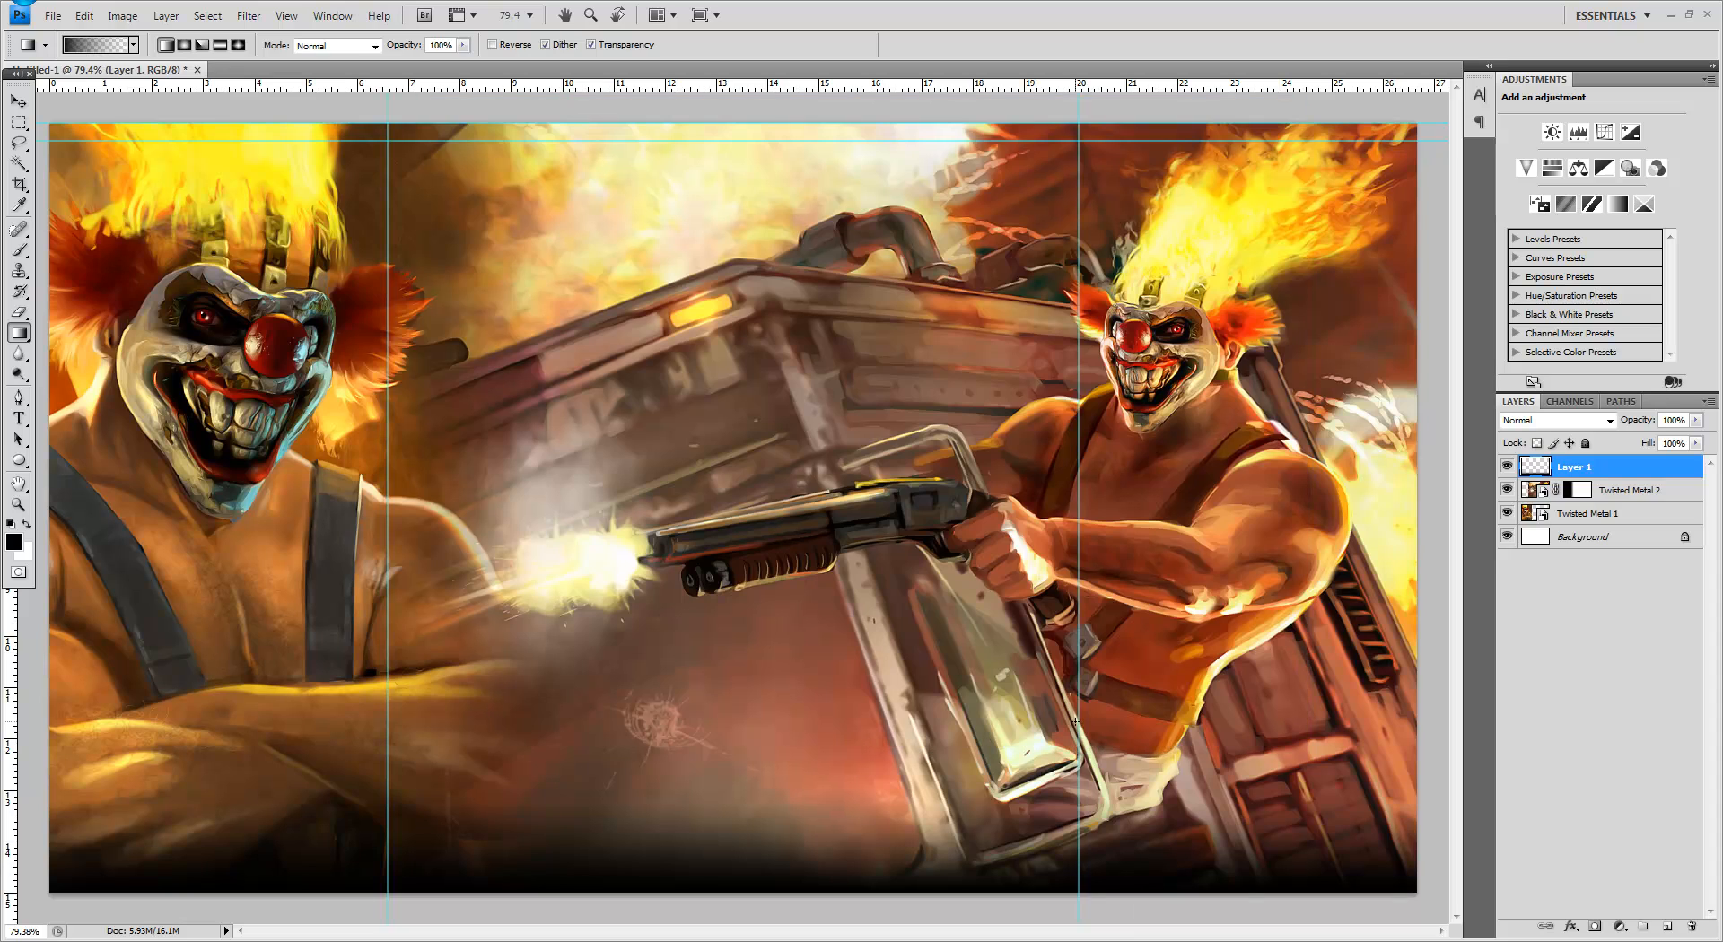
Step: On a new top layer, fill the central area between the vertical guides and below the upper guide with black, and deselect it
left_click(19, 122)
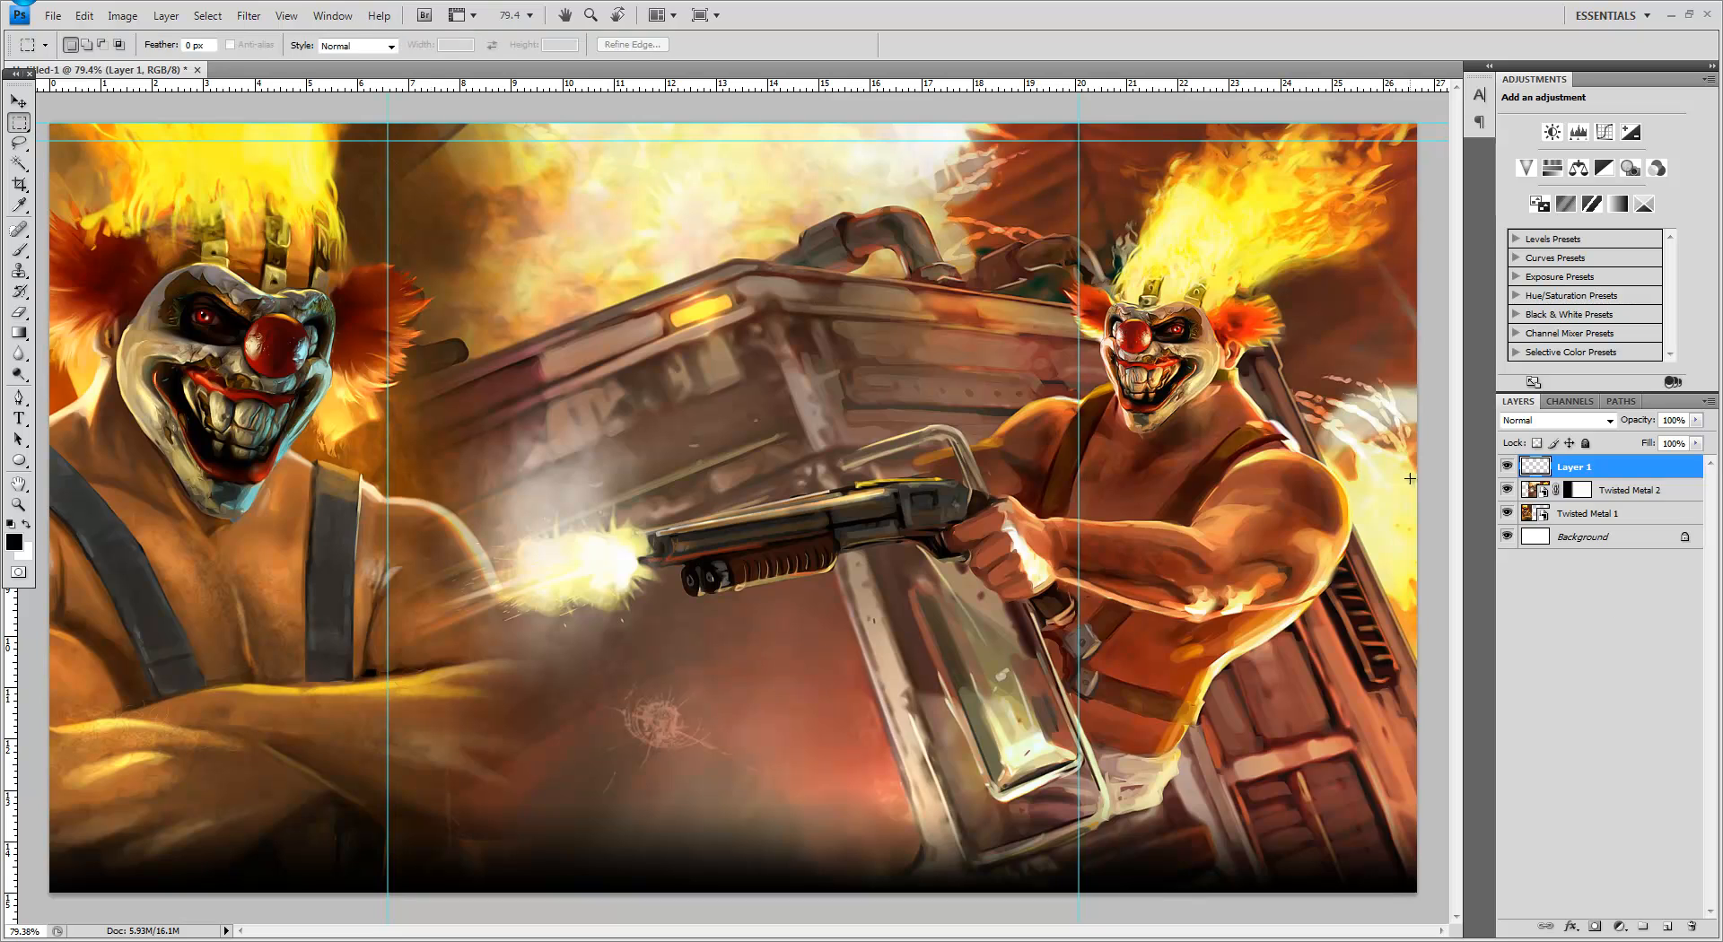
left_click(1665, 928)
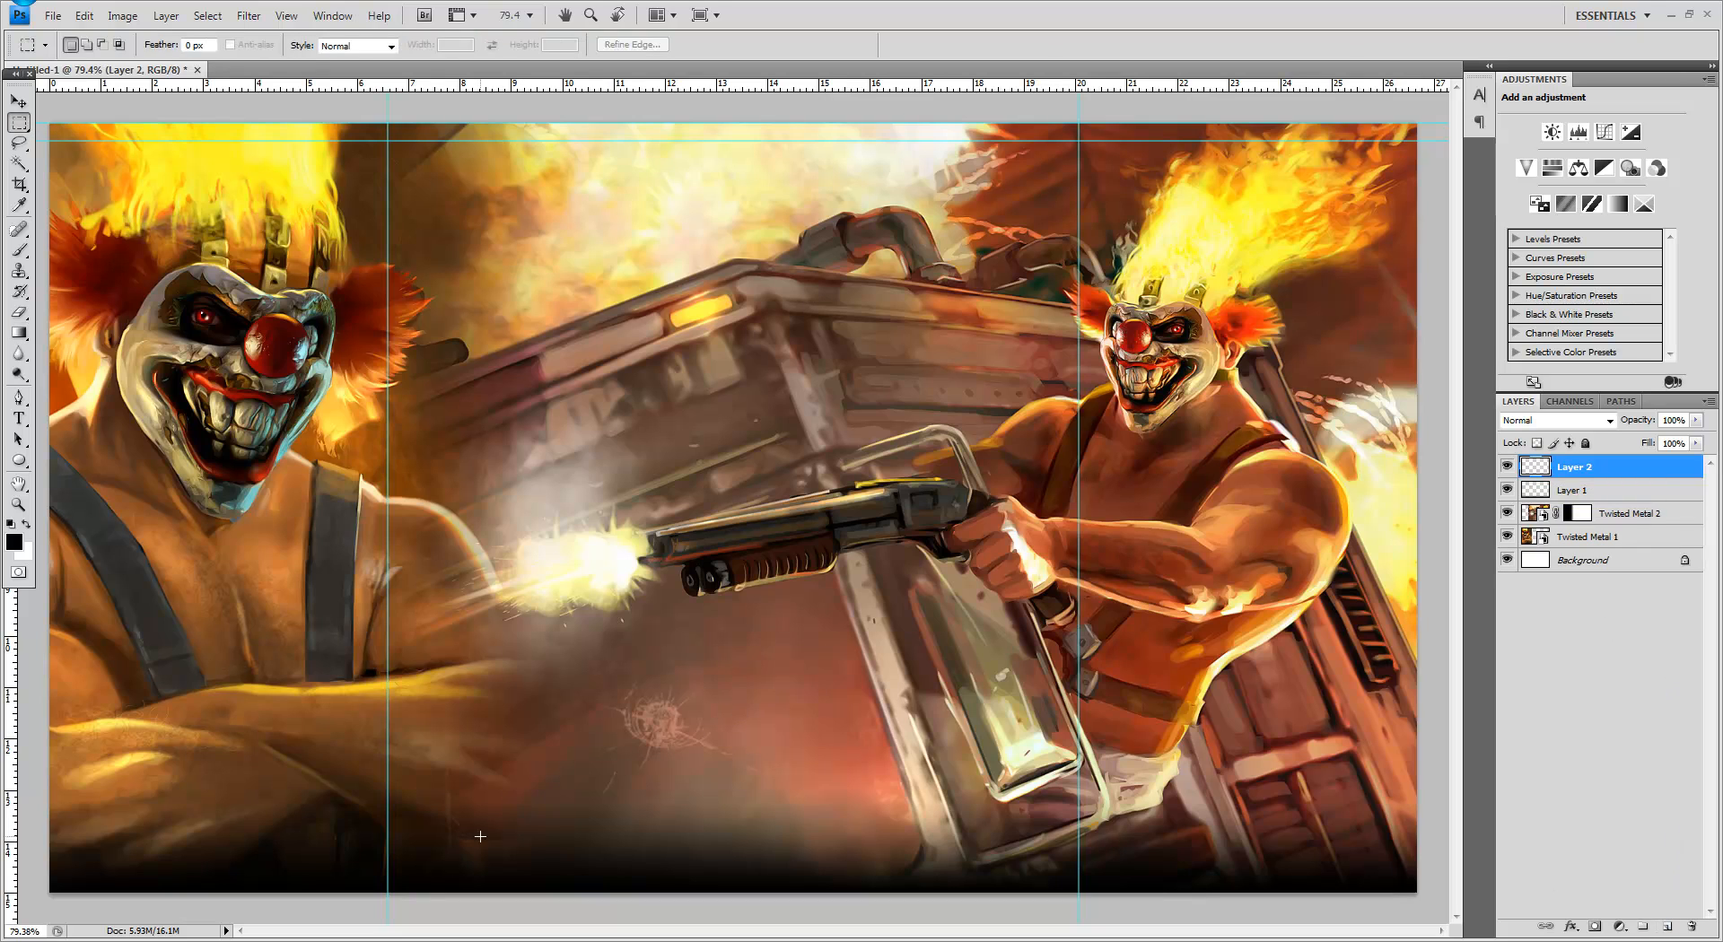
left_click_drag(388, 903, 1081, 139)
left_click(19, 334)
left_click(72, 352)
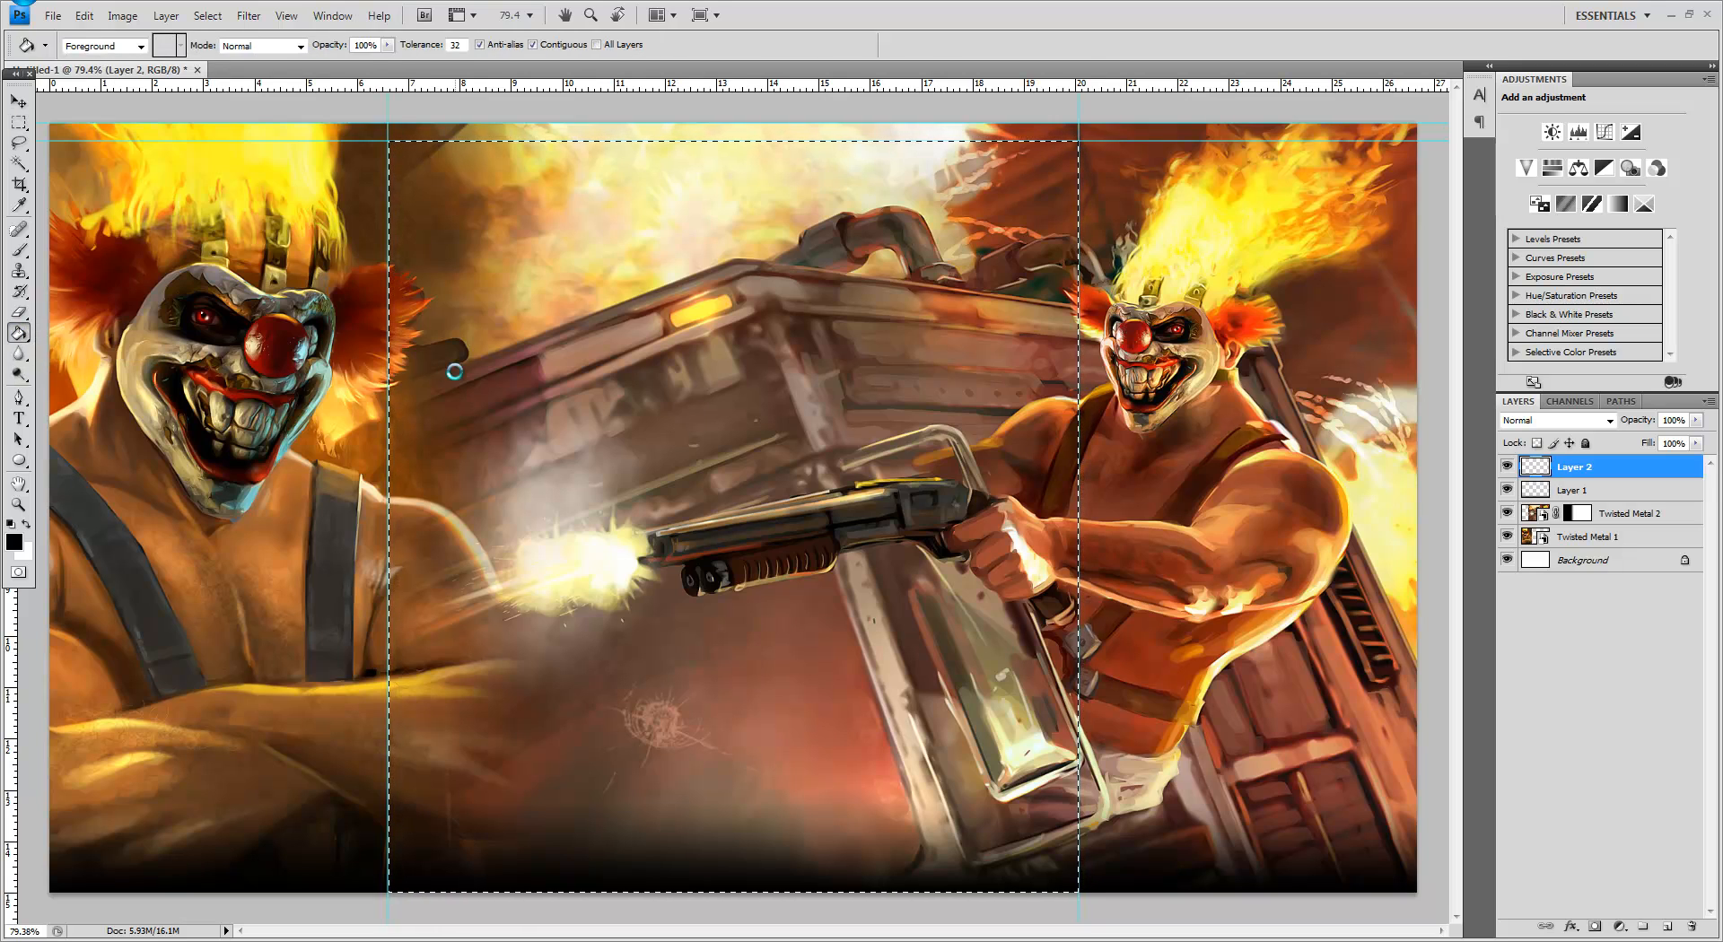
left_click(422, 362)
left_click(19, 123)
key("ctrl+d")
Step: Start a Save for Web & Devices export, compare the file size as PNG-24, and set the format to JPEG
left_click(53, 15)
left_click(105, 288)
left_click(1077, 159)
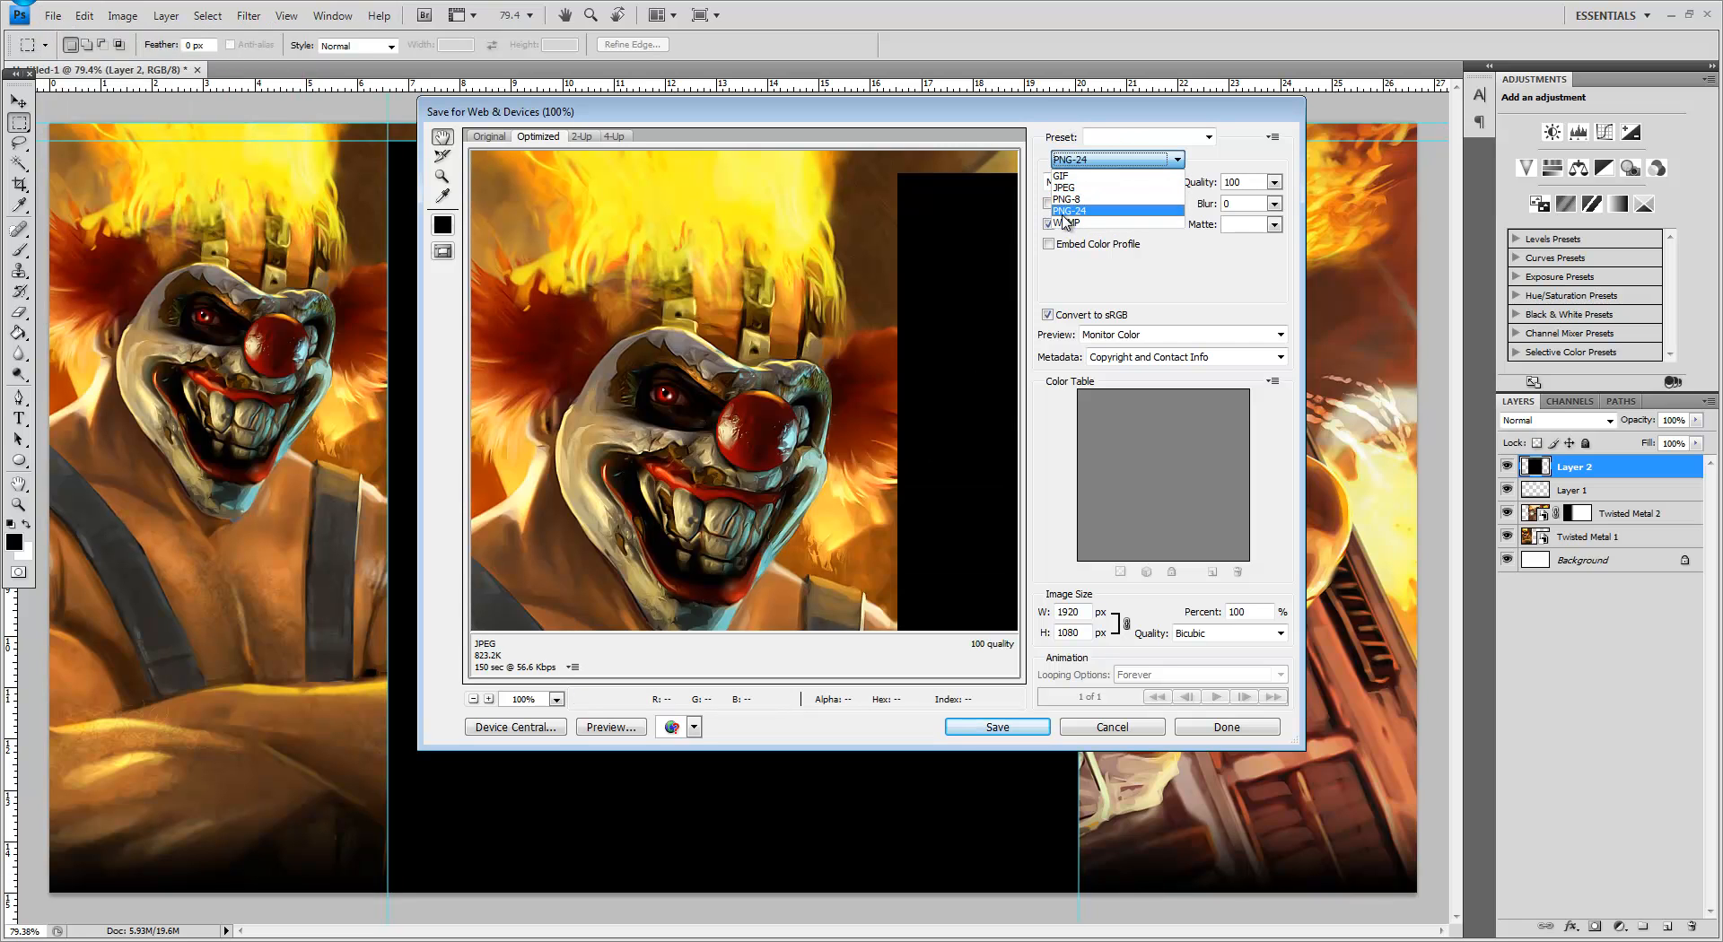
left_click(1064, 214)
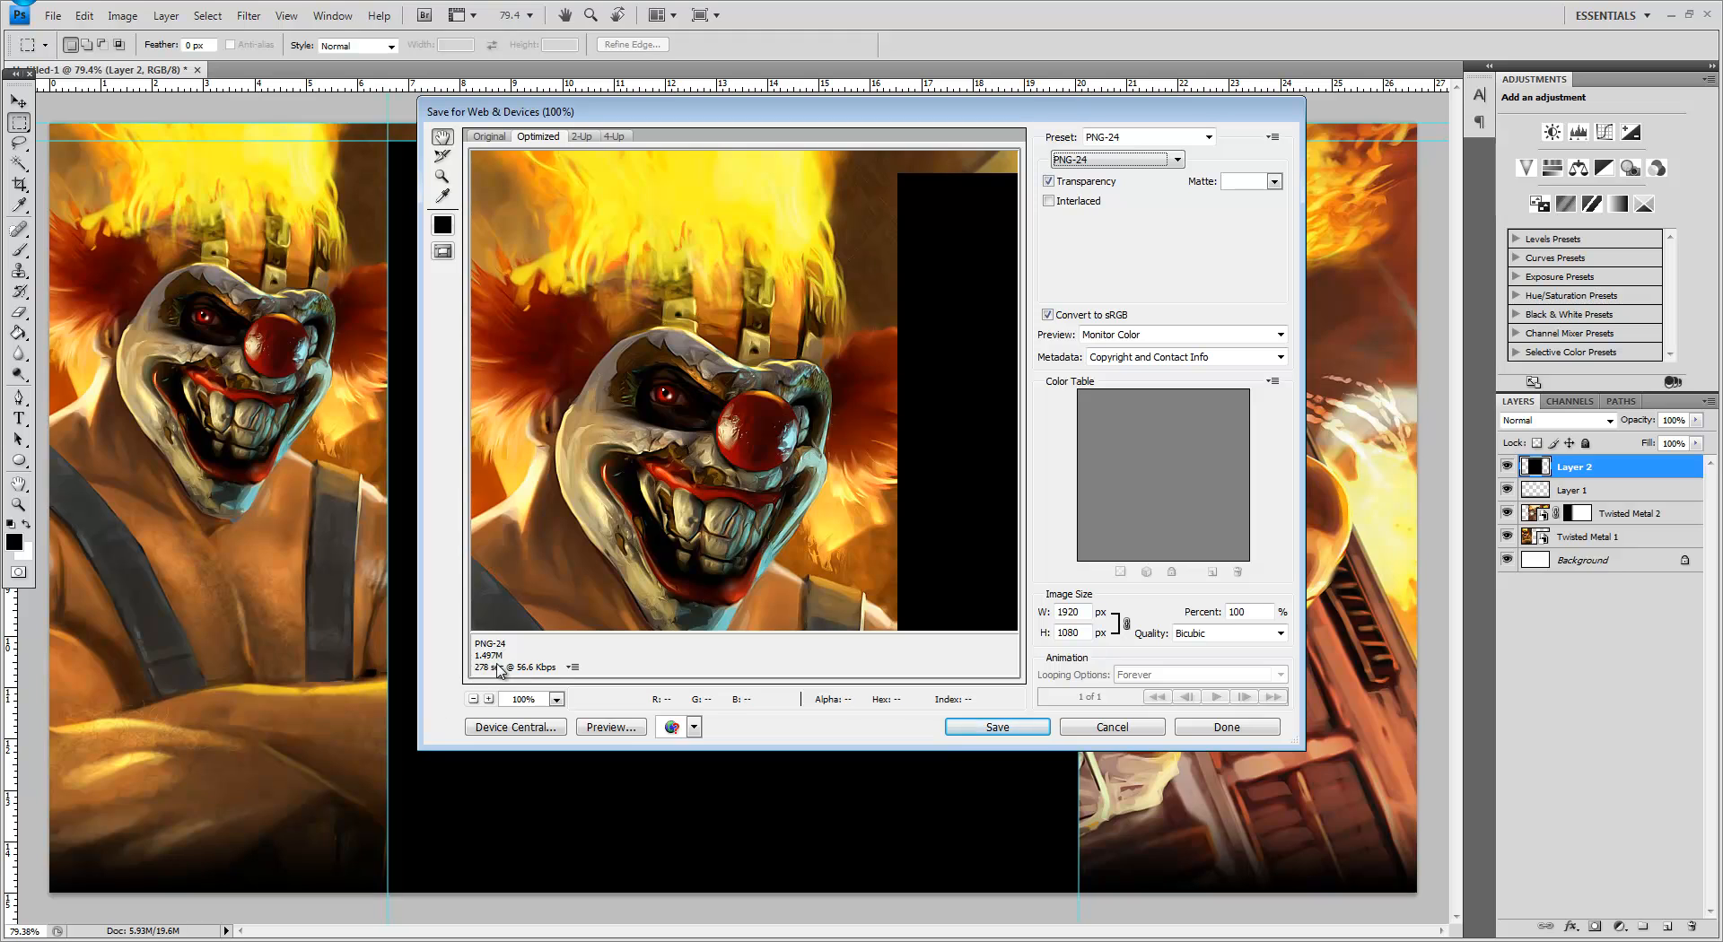
left_click(1098, 169)
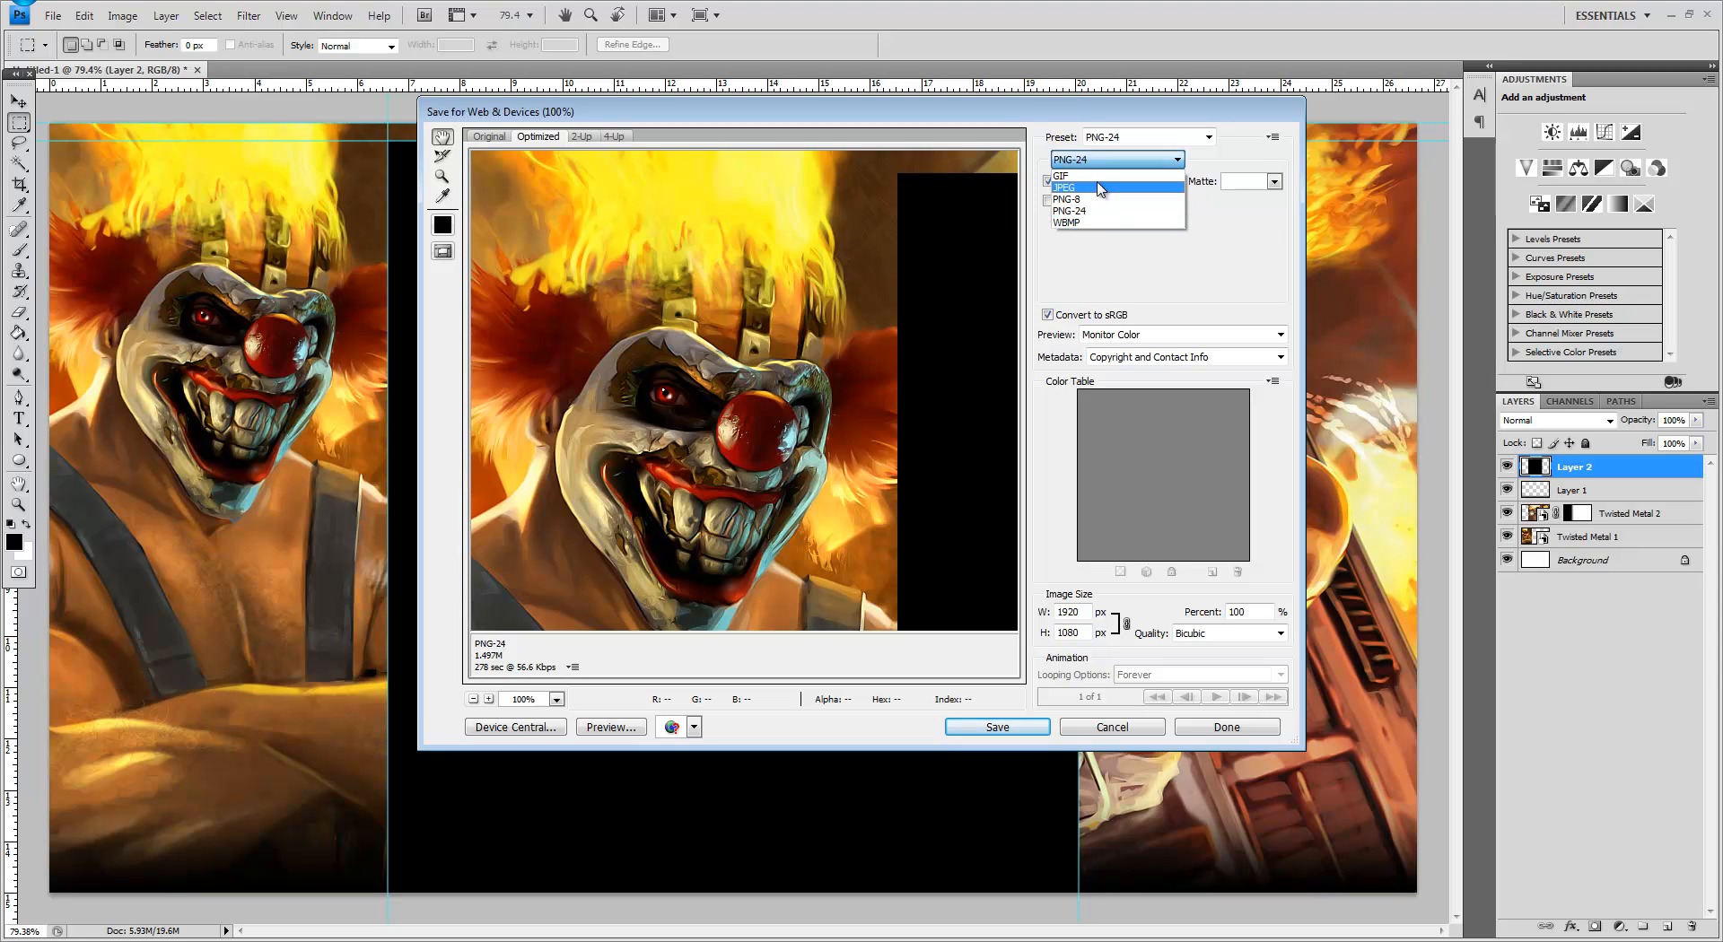
left_click(1113, 185)
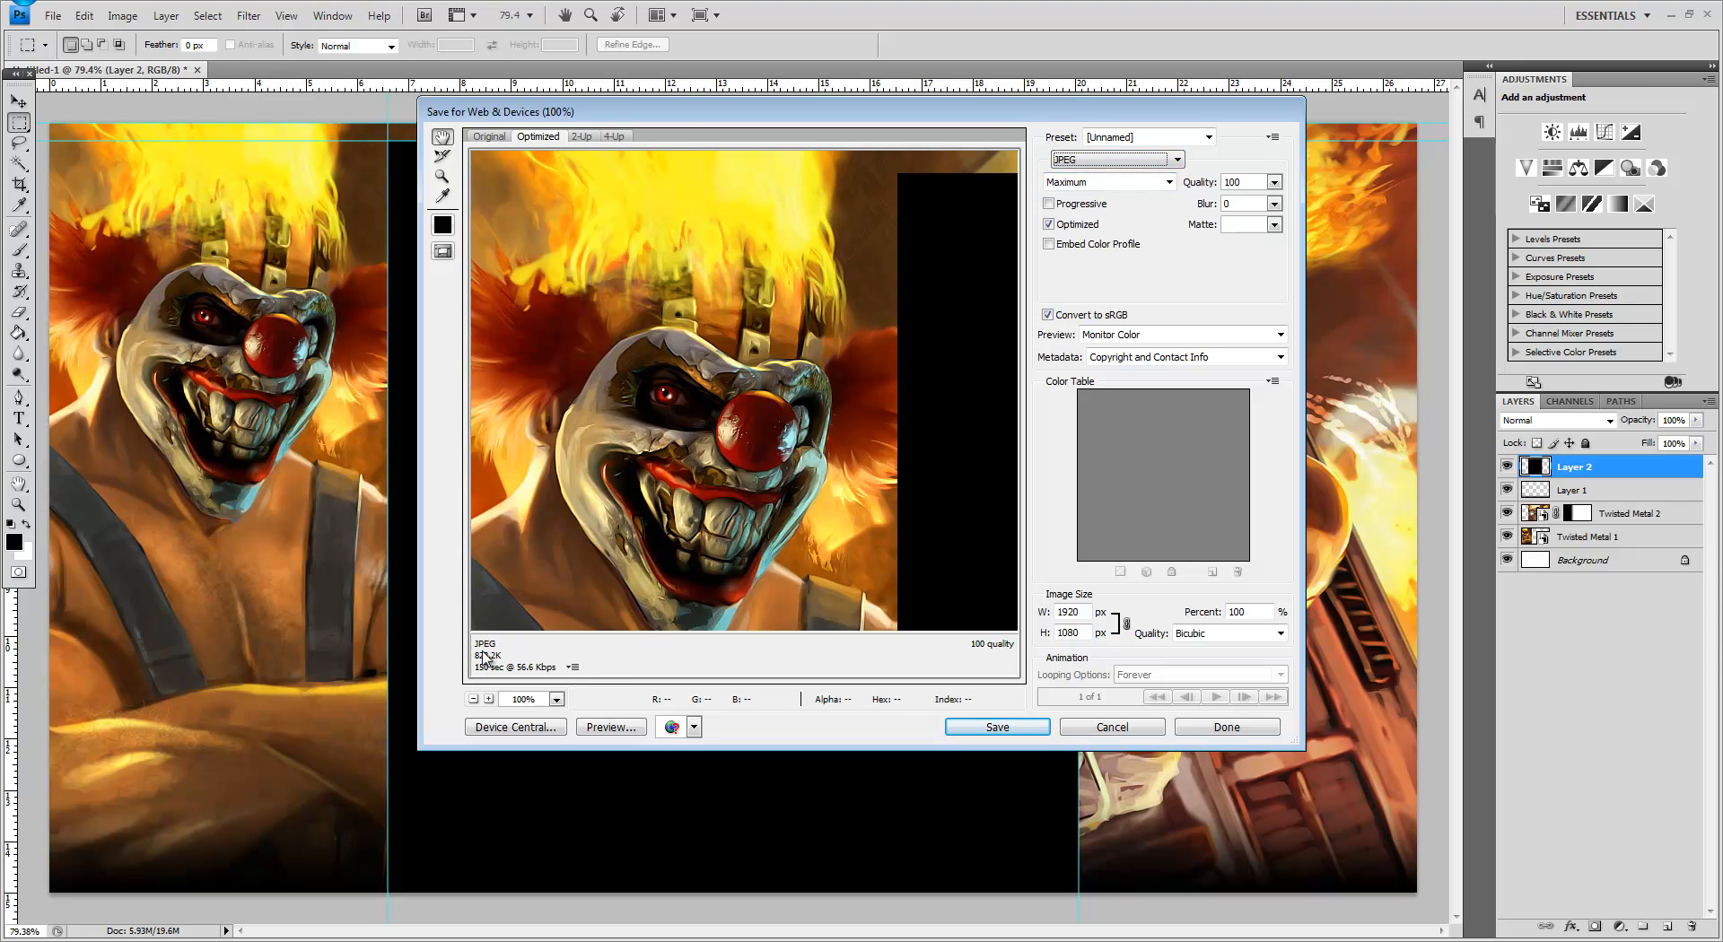
Step: Save the optimized JPEG at quality 100 in the Twisted Metal folder, giving it a new file name
left_click_drag(1275, 182, 1276, 203)
left_click(1011, 734)
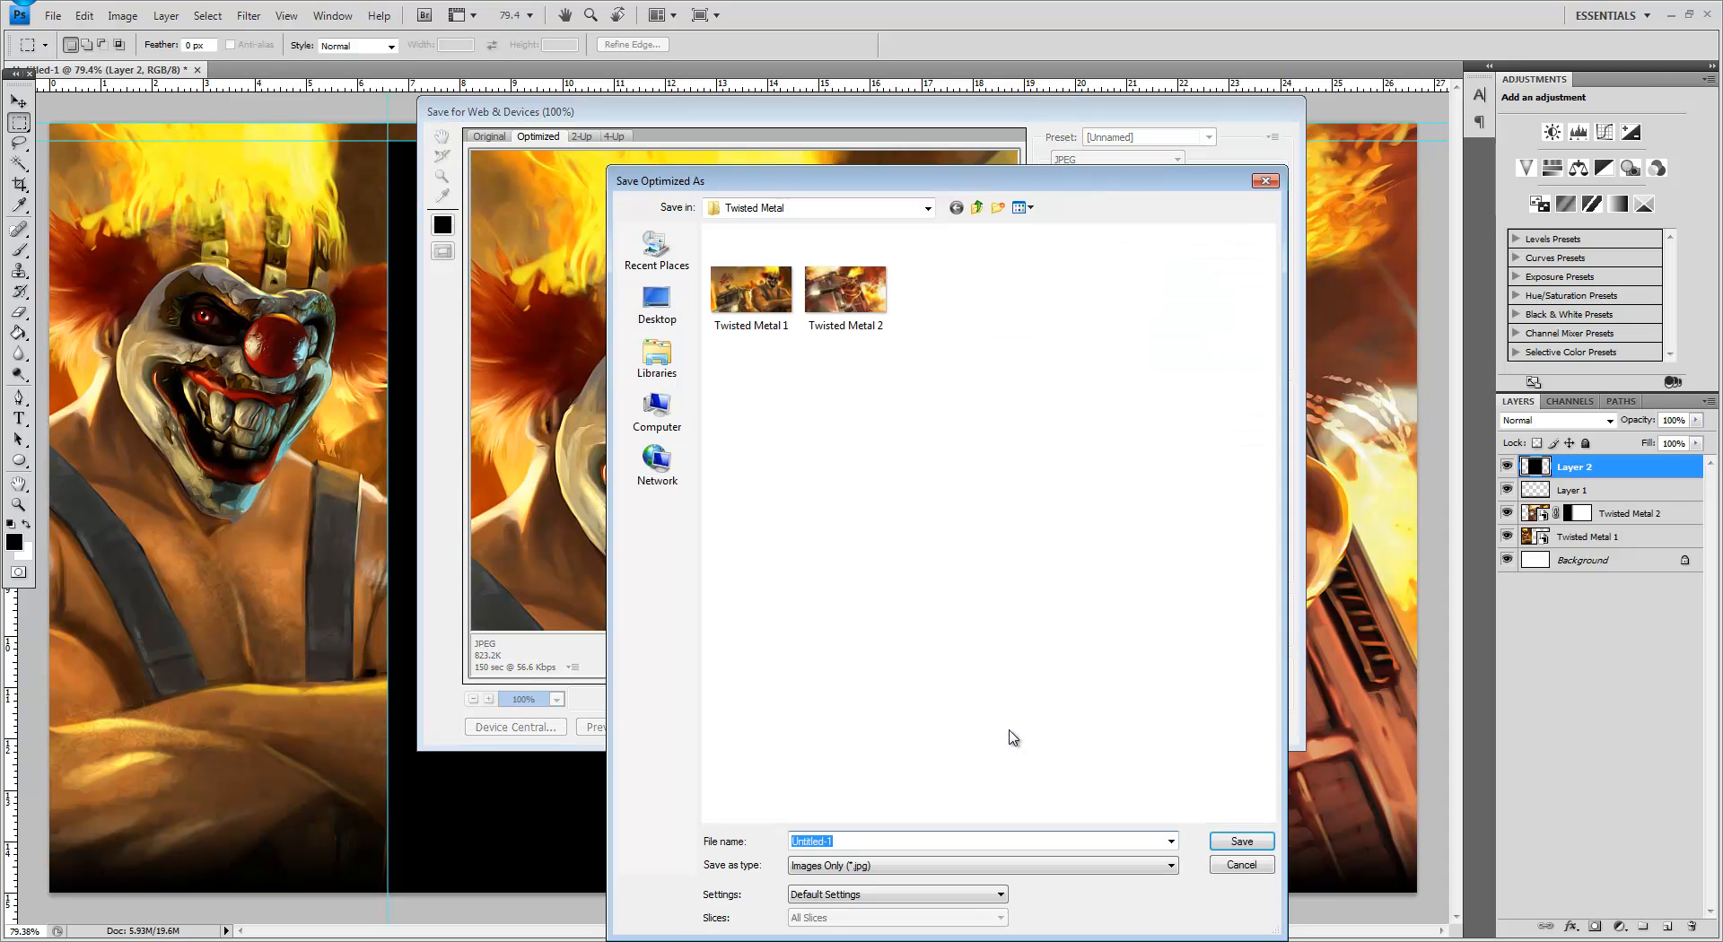
type("t")
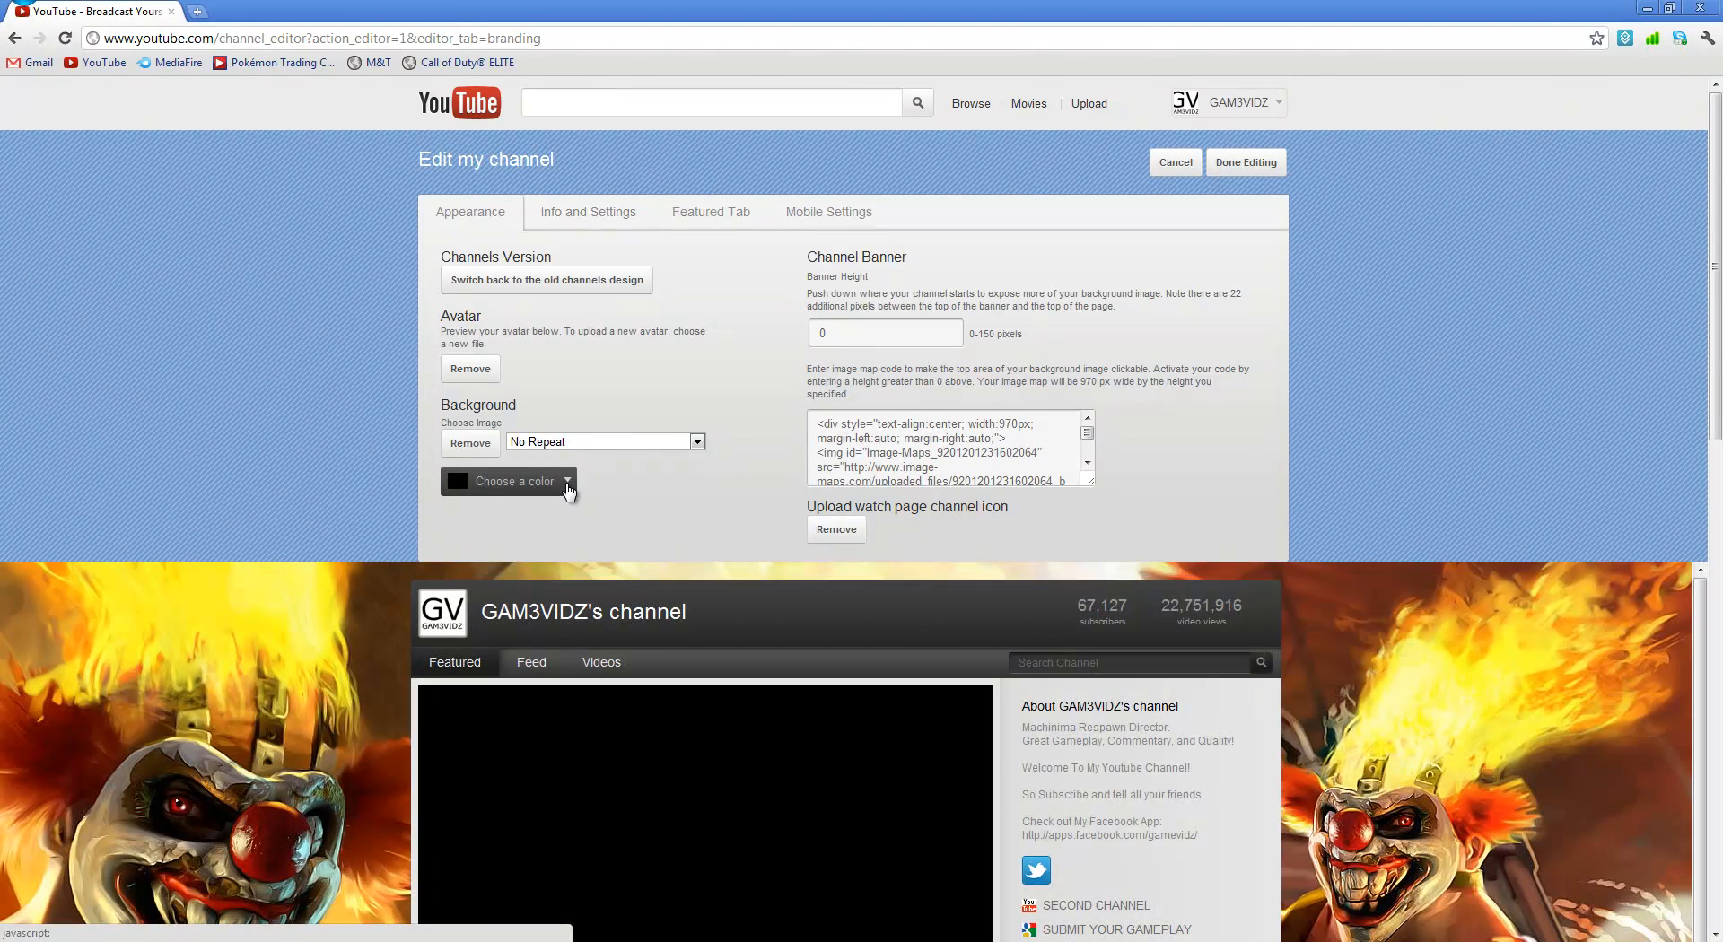
Step: In YouTube's channel editor, view the background colour choices, cancel without choosing one, and inspect the lower edge of the background in the preview
left_click(571, 486)
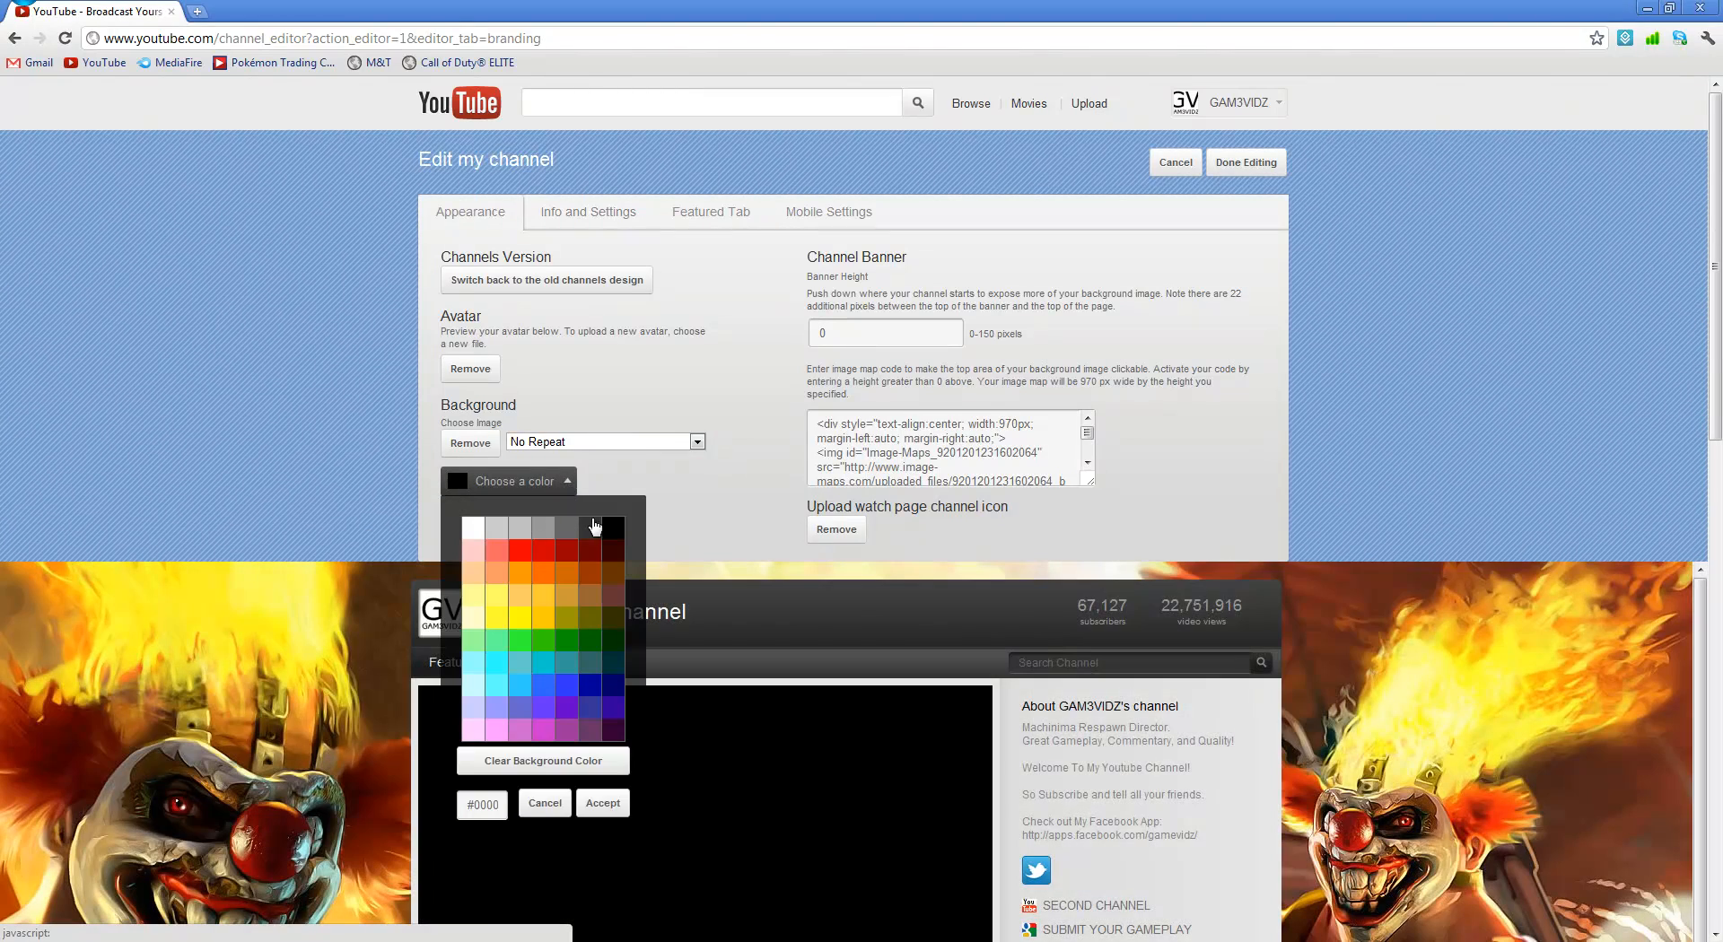
left_click(545, 804)
scroll(1330, 614, "down", 5)
scroll(1329, 614, "down", 5)
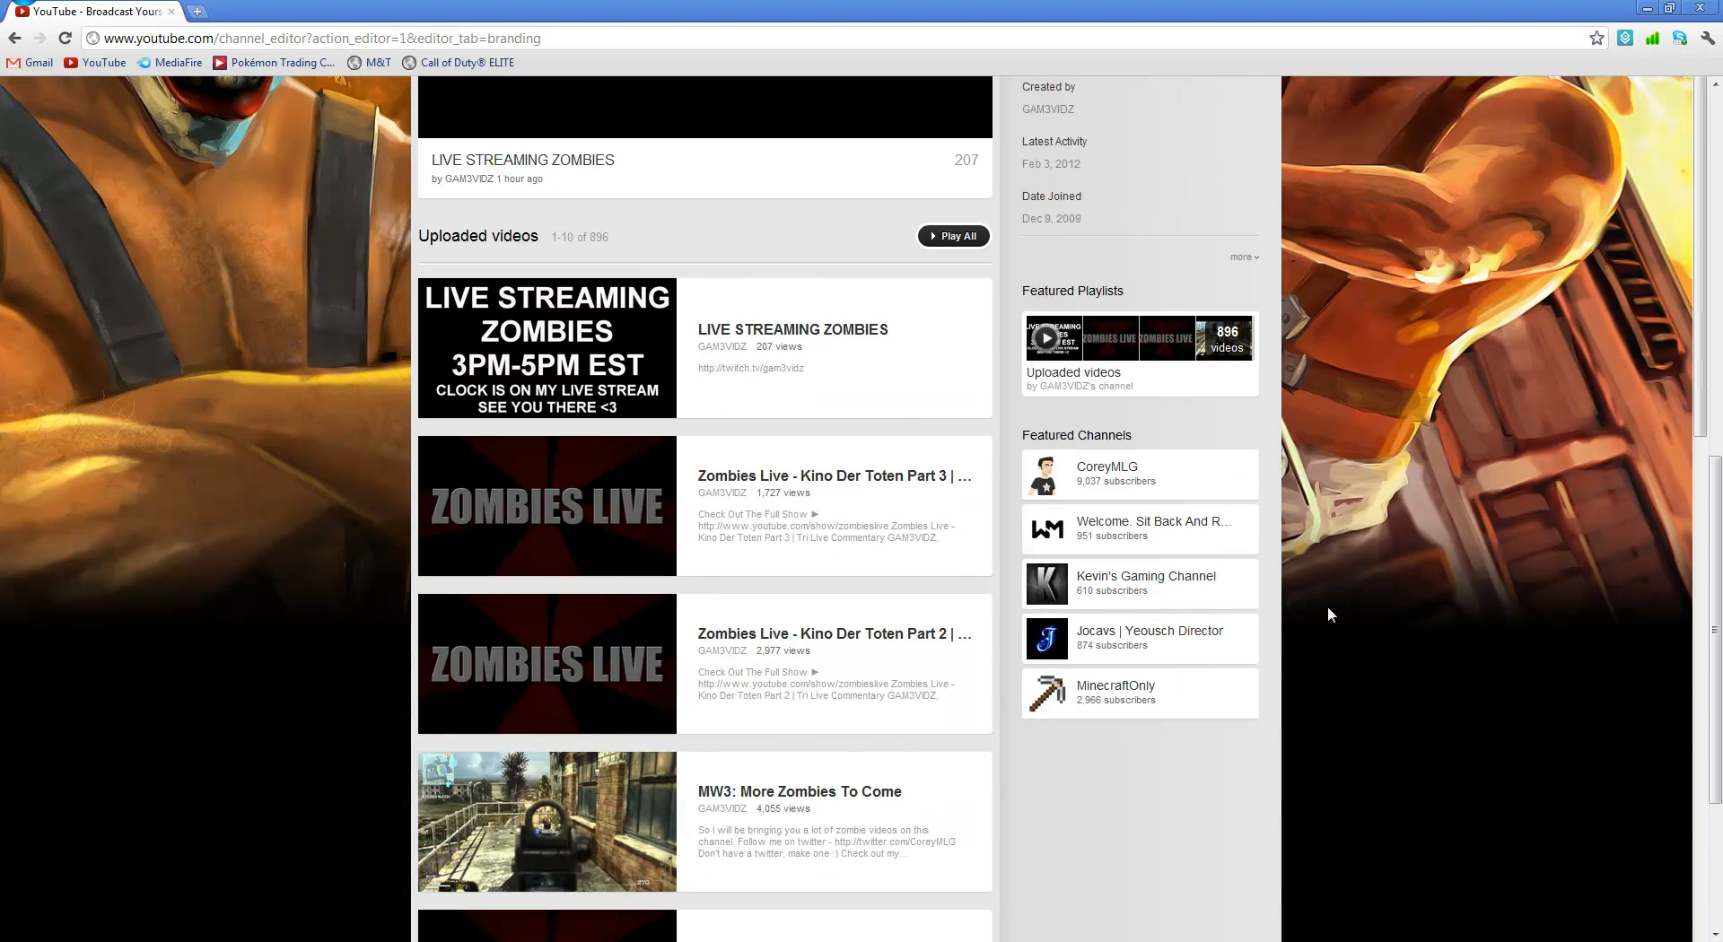
Step: Examine the full channel preview, checking how the background images line up beside the central column and blend into the background colour below
scroll(1329, 614, "up", 6)
scroll(1327, 606, "up", 2)
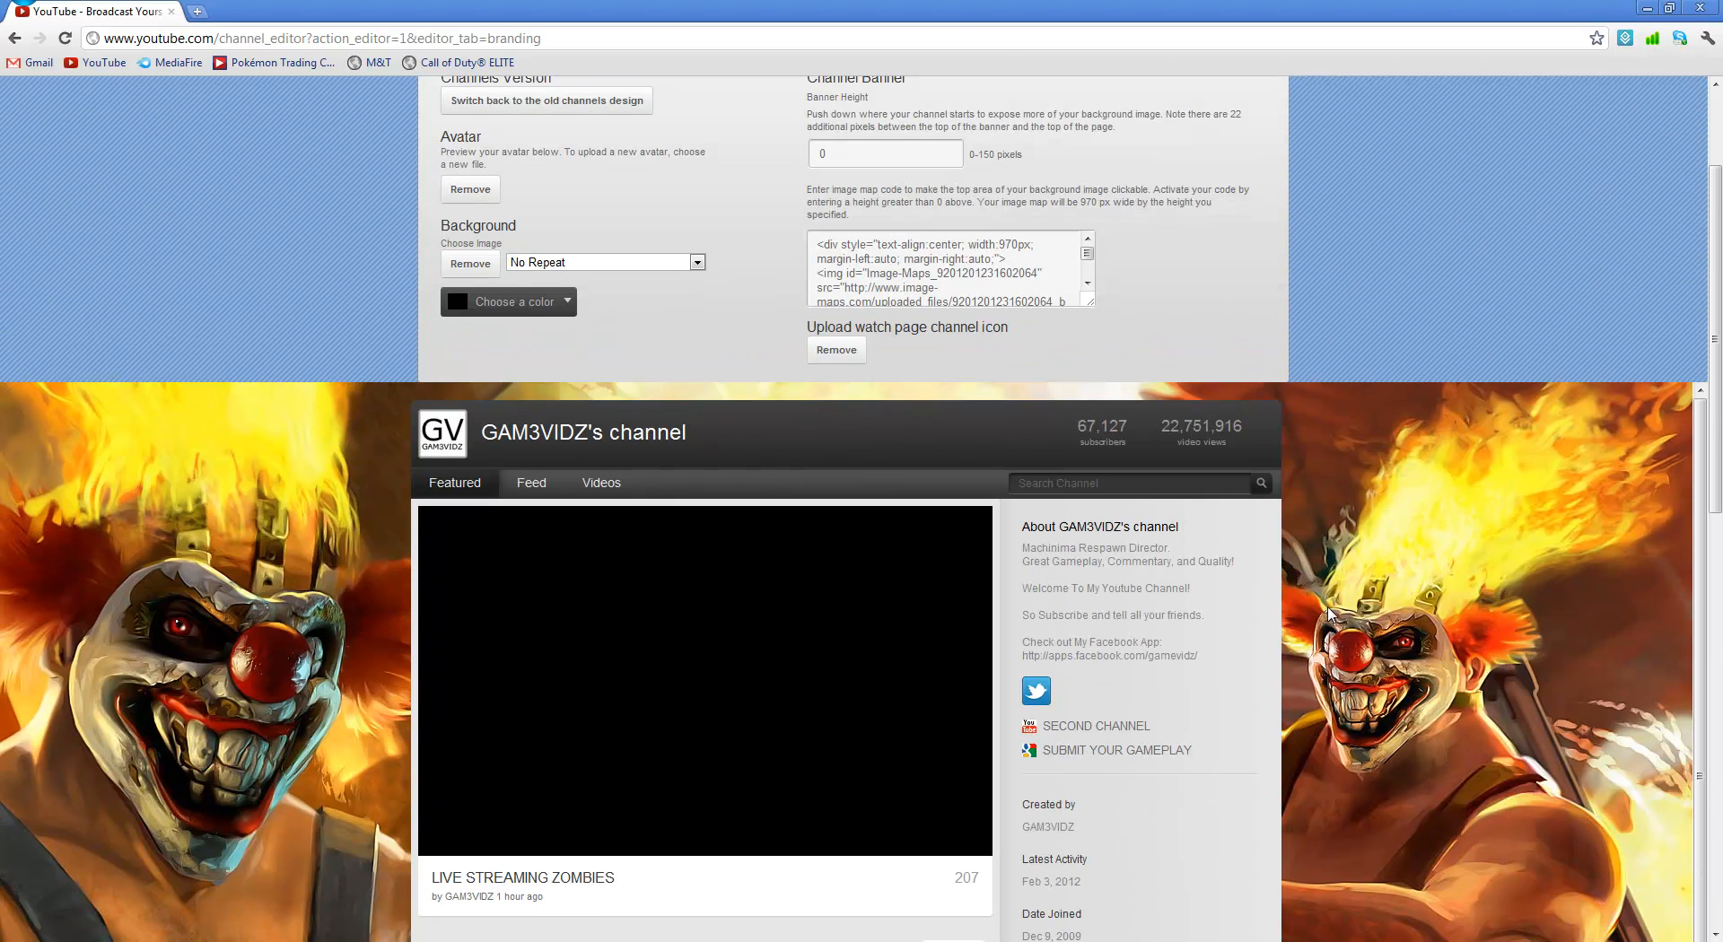
scroll(1329, 614, "up", 2)
scroll(1329, 614, "down", 8)
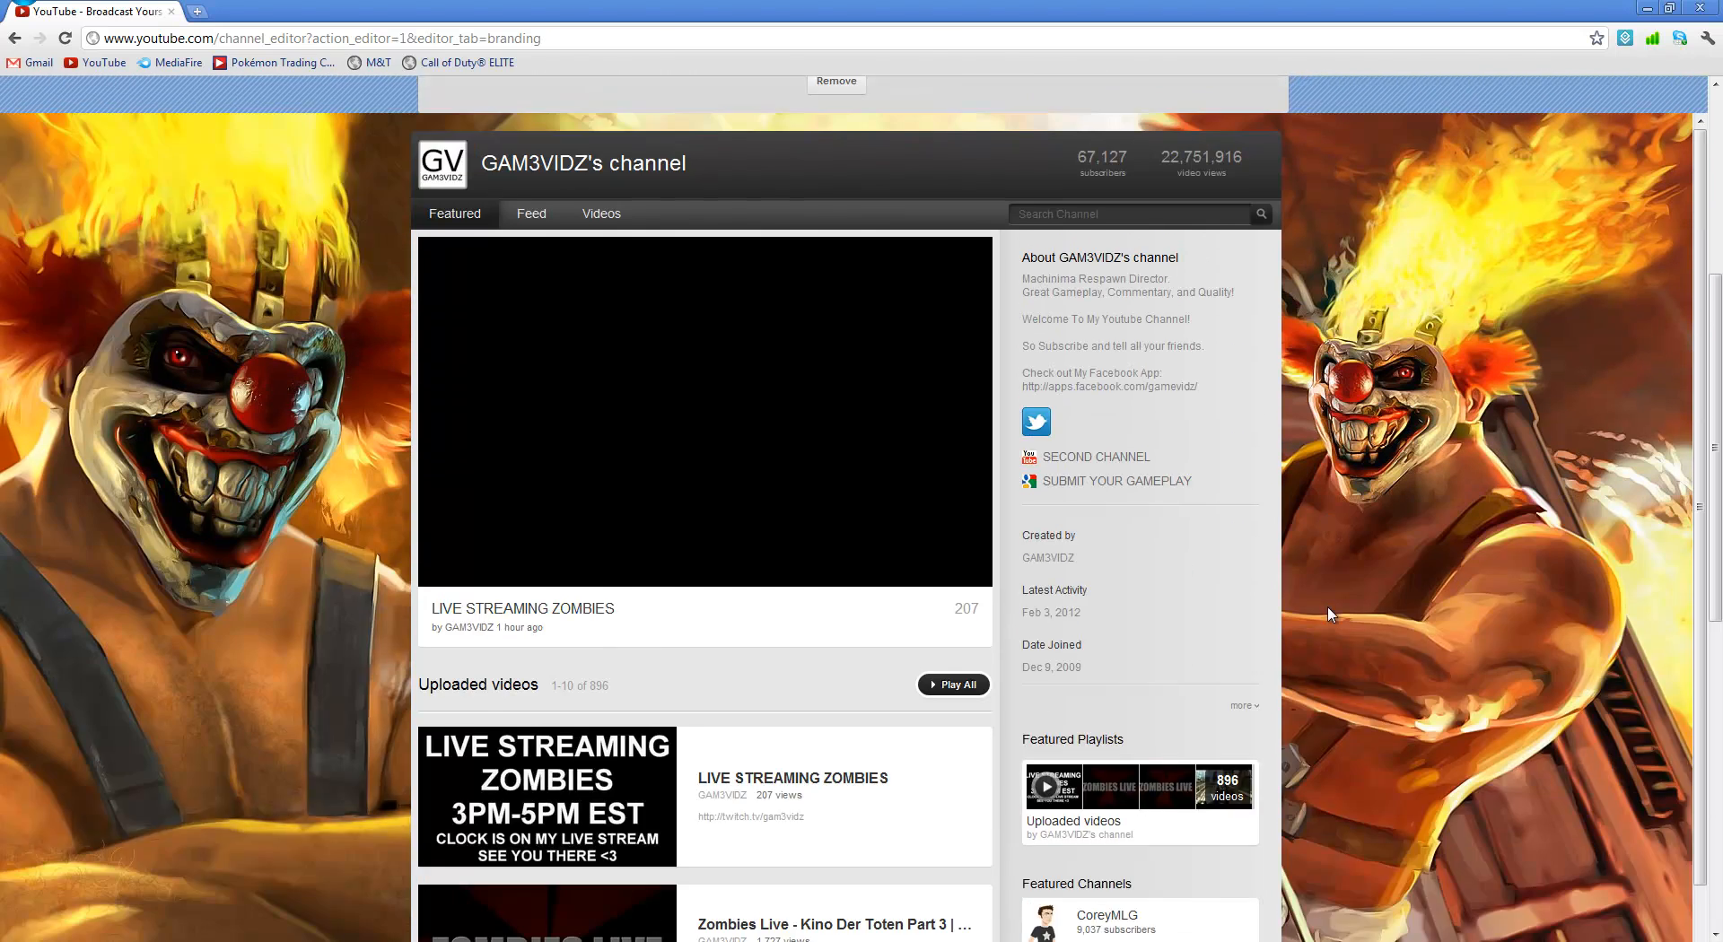
scroll(1327, 605, "up", 1)
scroll(1327, 606, "down", 5)
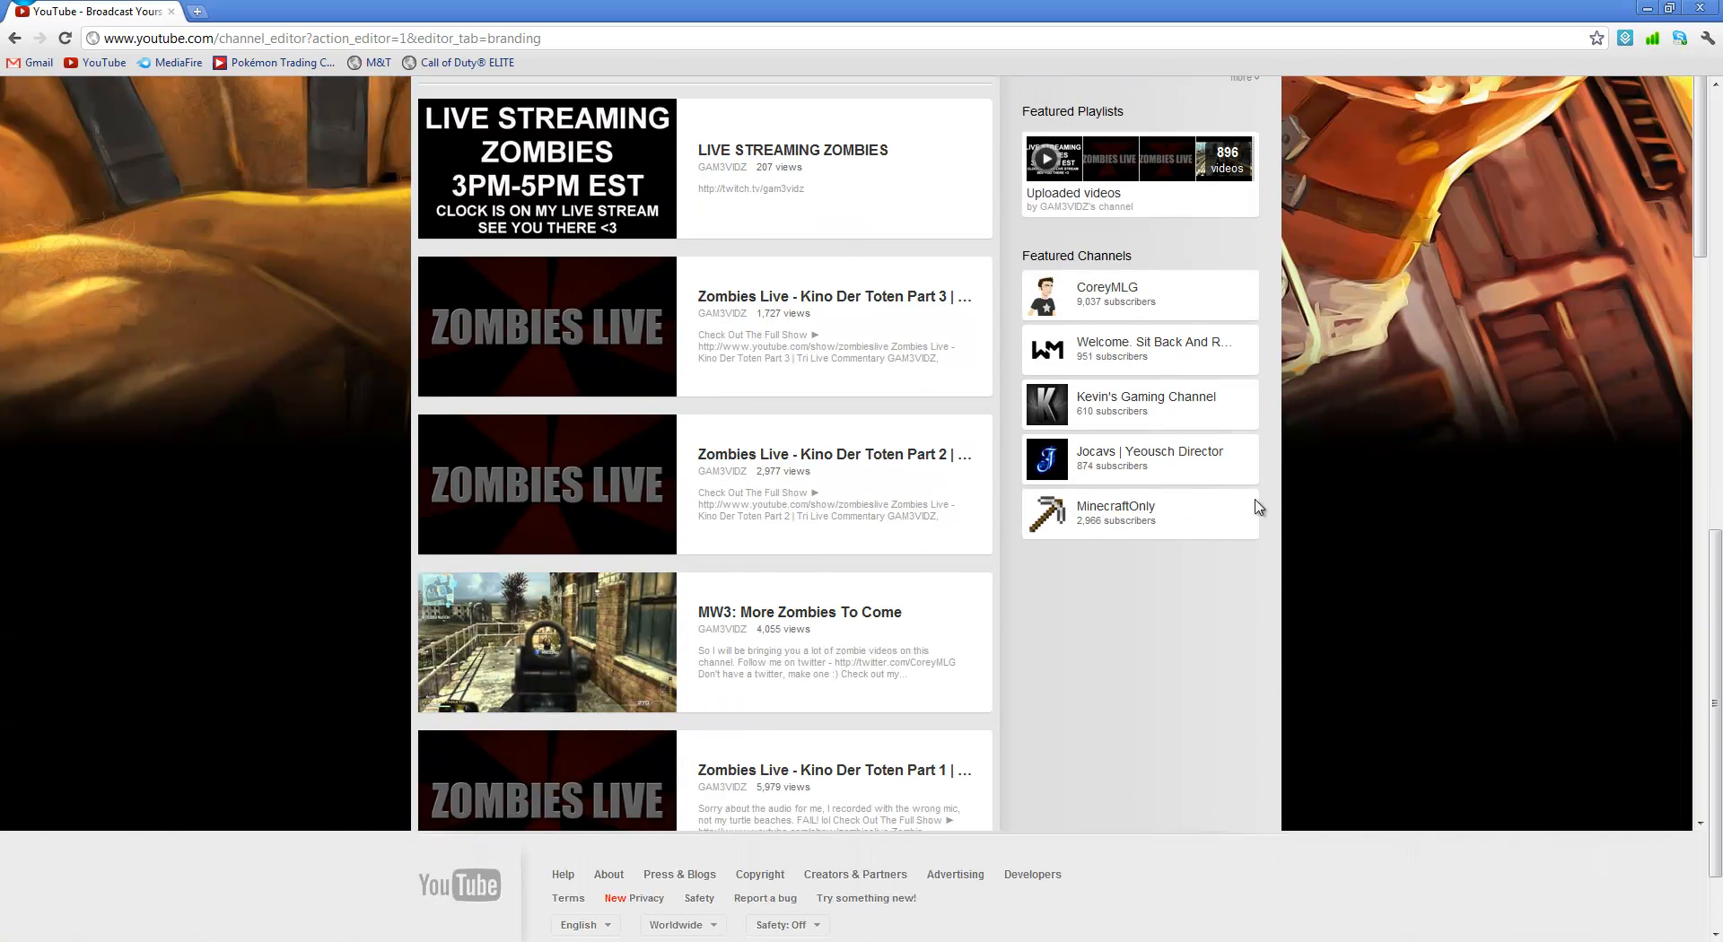
scroll(1475, 557, "up", 3)
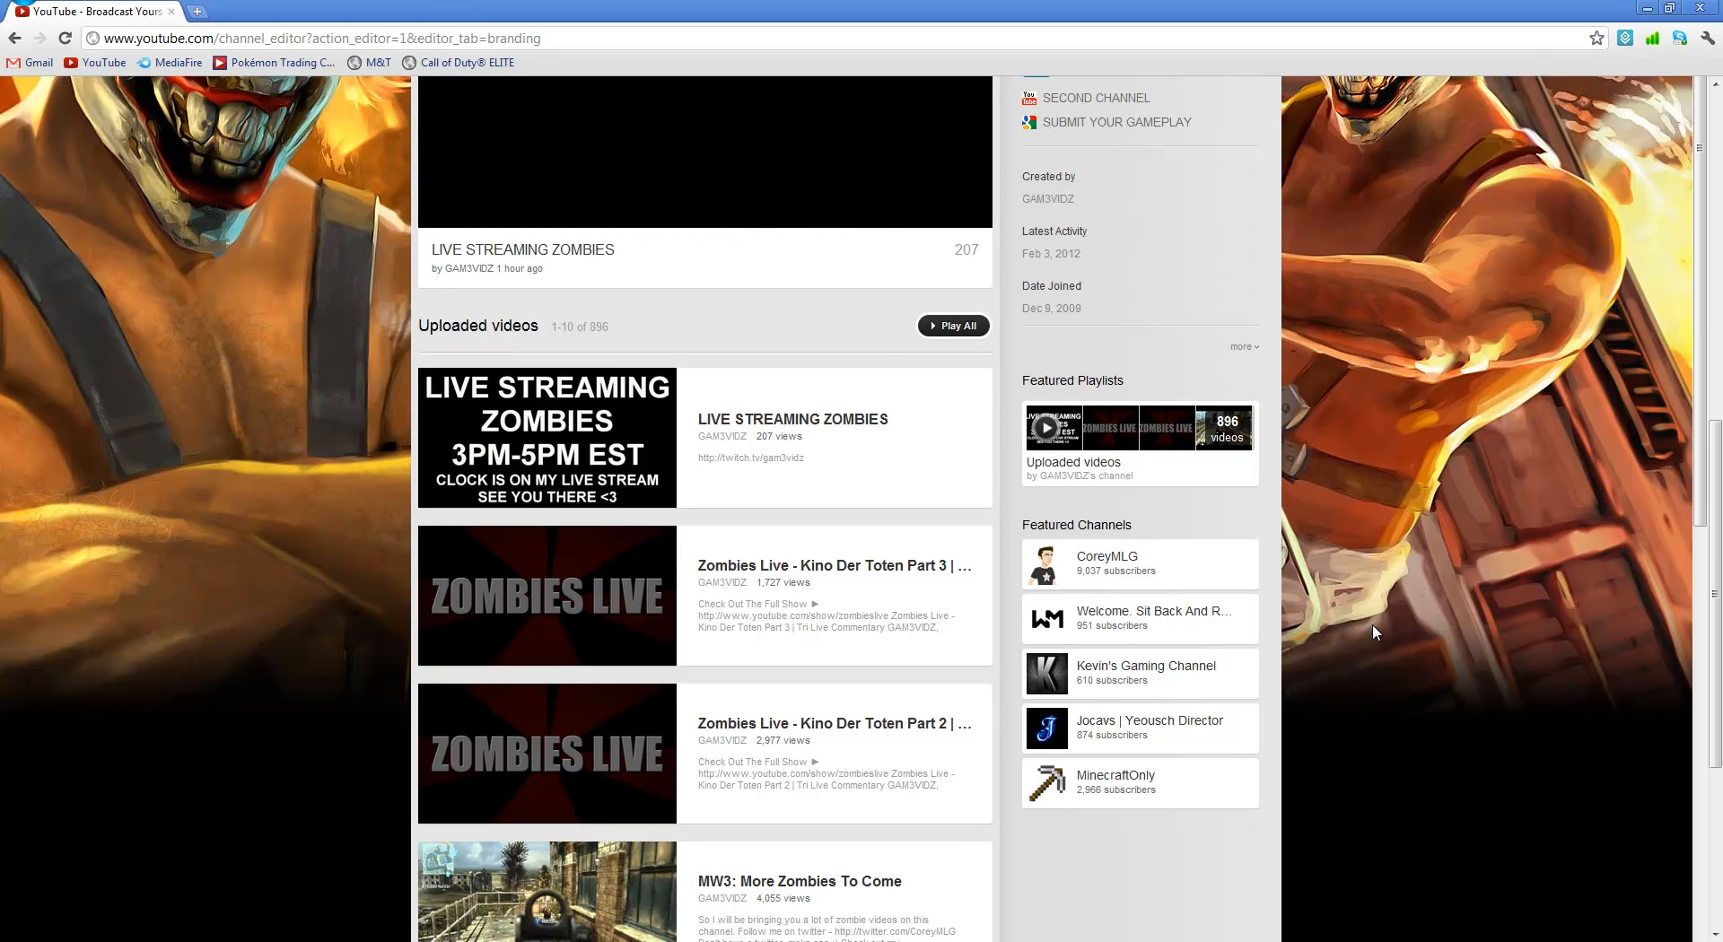
scroll(1371, 628, "down", 1)
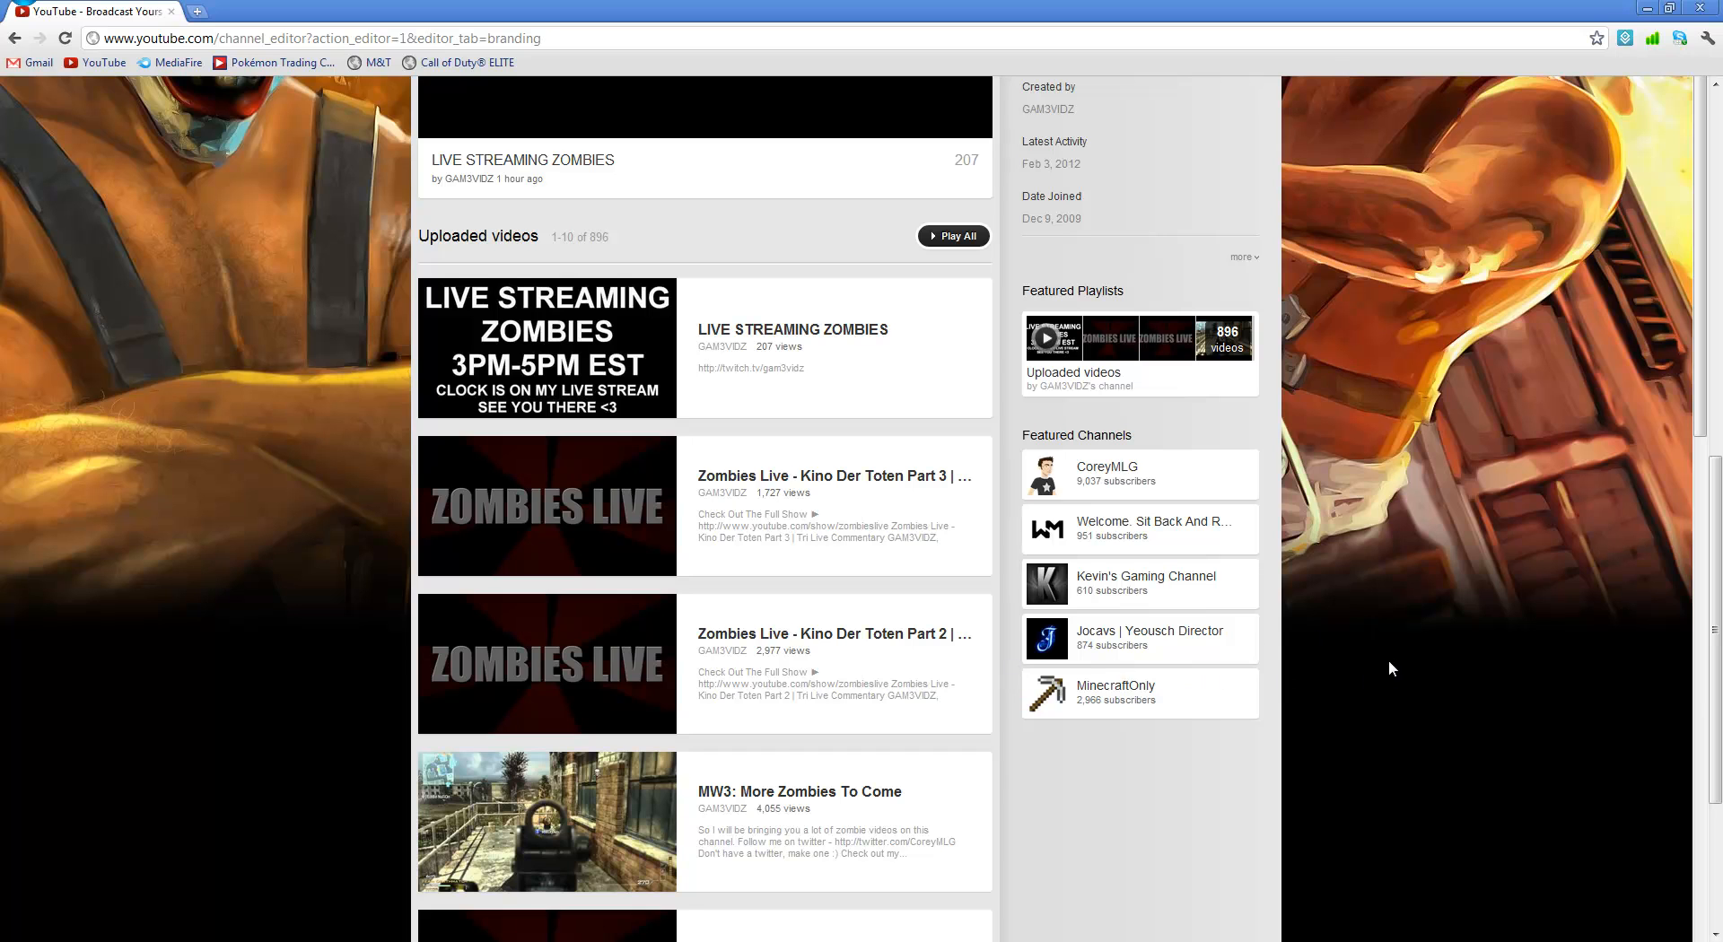
scroll(1365, 629, "up", 6)
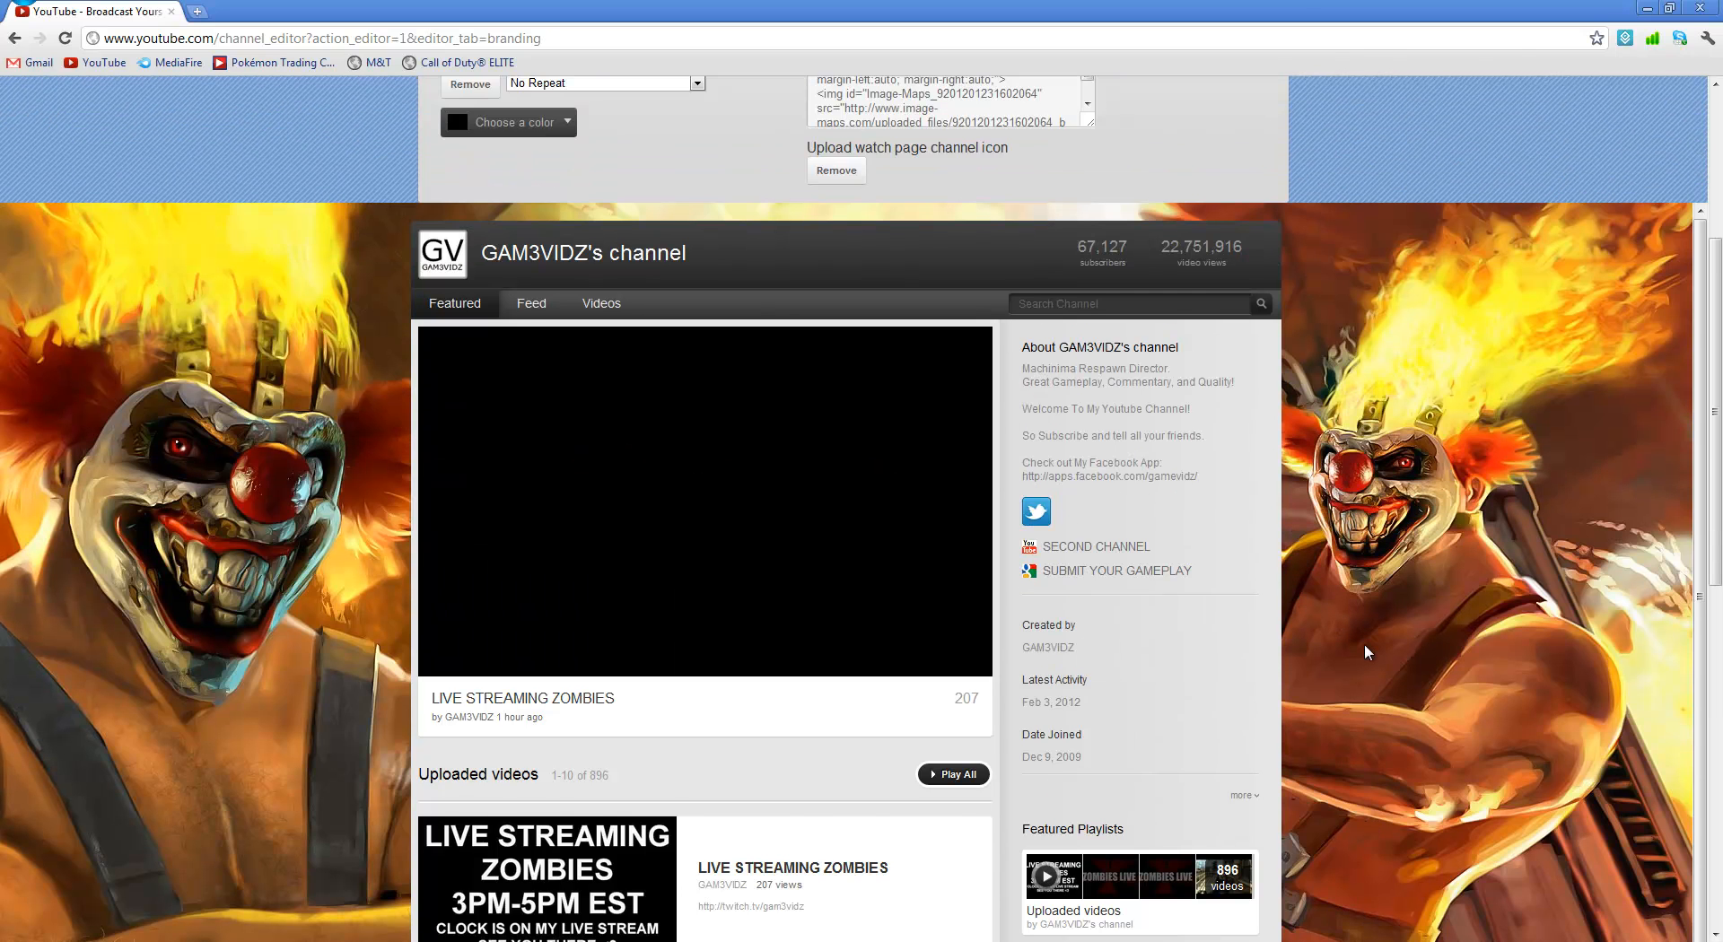
scroll(1364, 643, "down", 1)
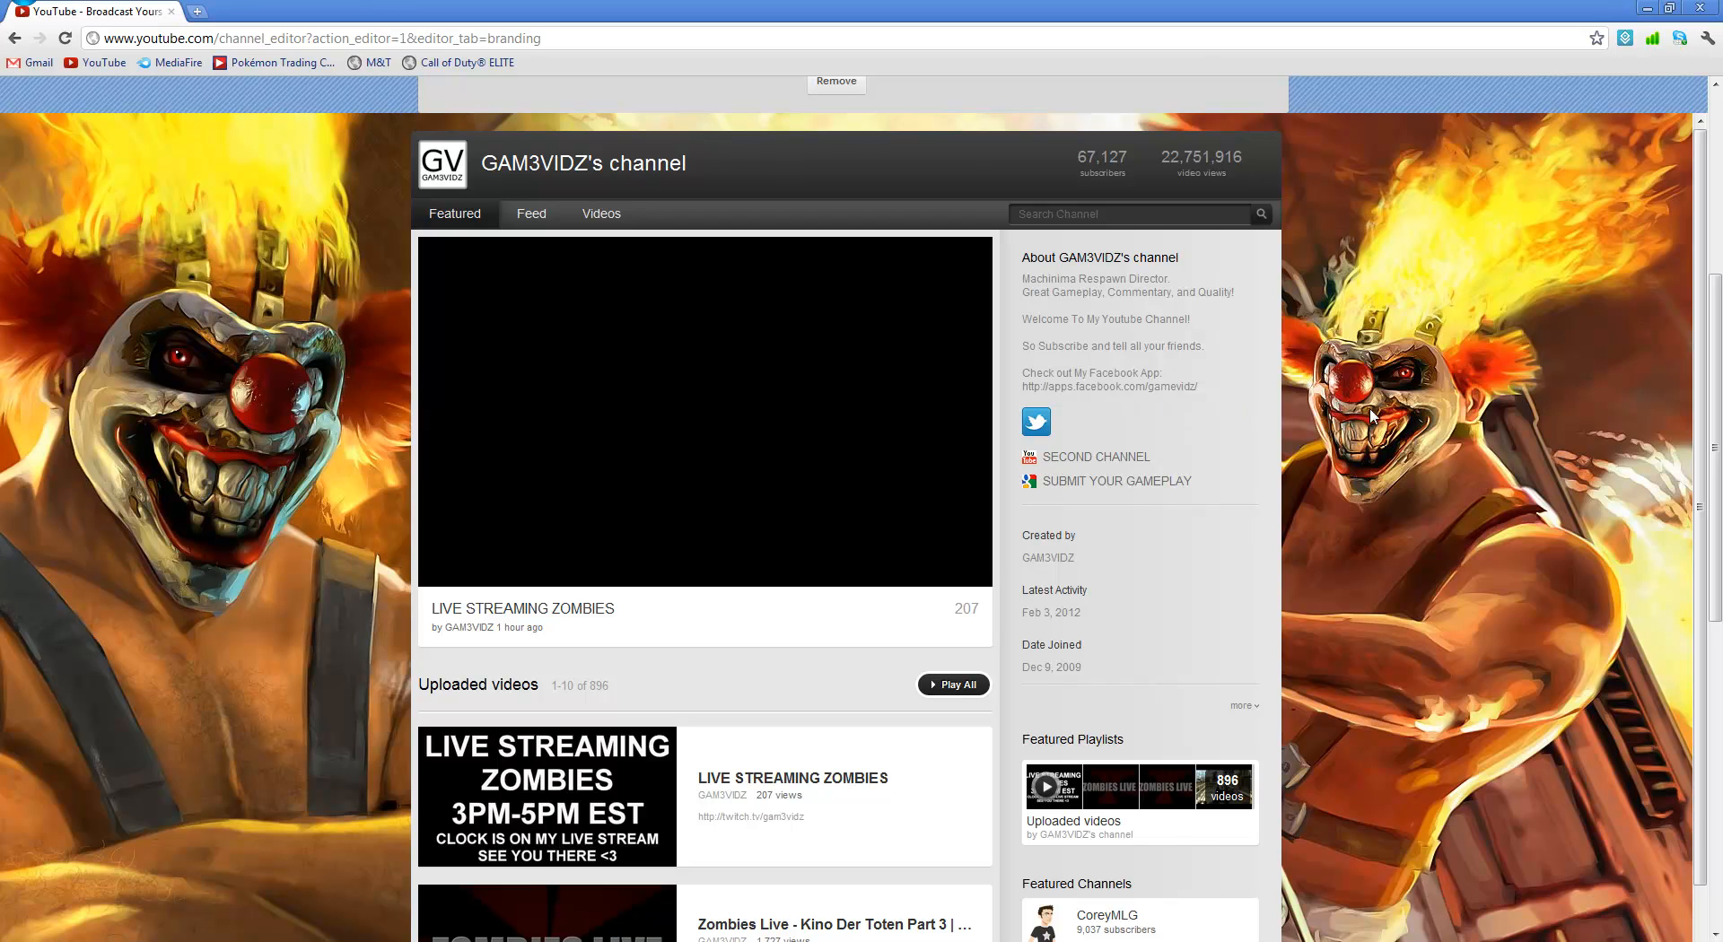
scroll(1373, 416, "up", 4)
scroll(1373, 416, "down", 3)
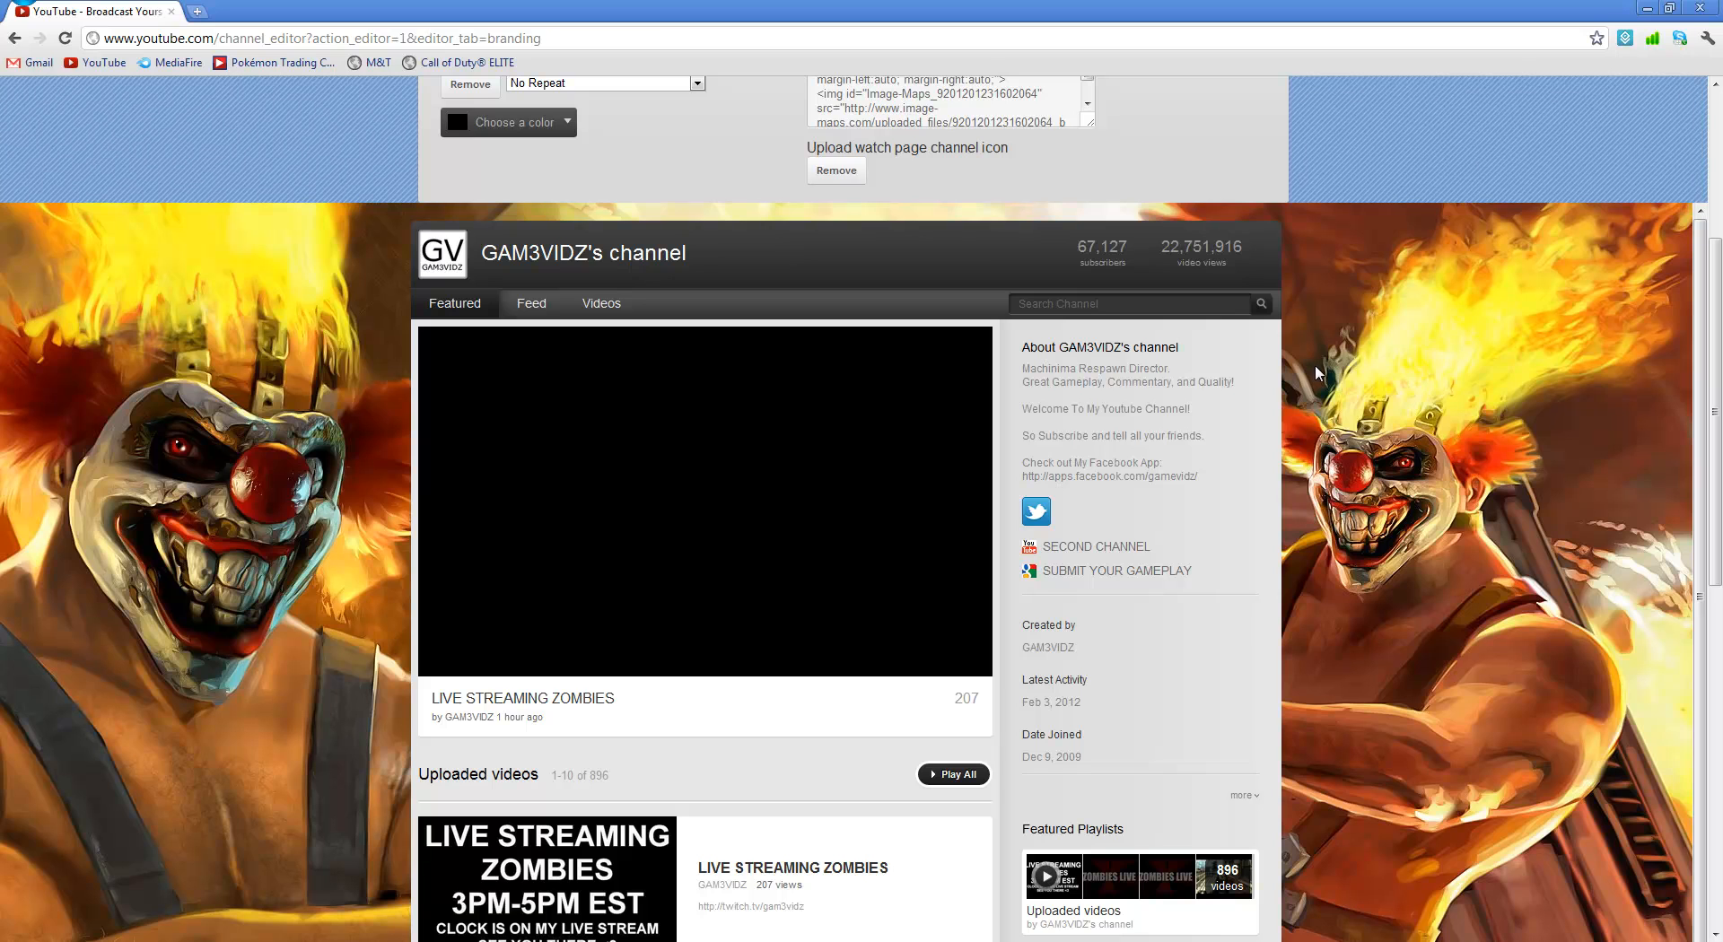
scroll(1315, 372, "down", 7)
scroll(1315, 371, "up", 8)
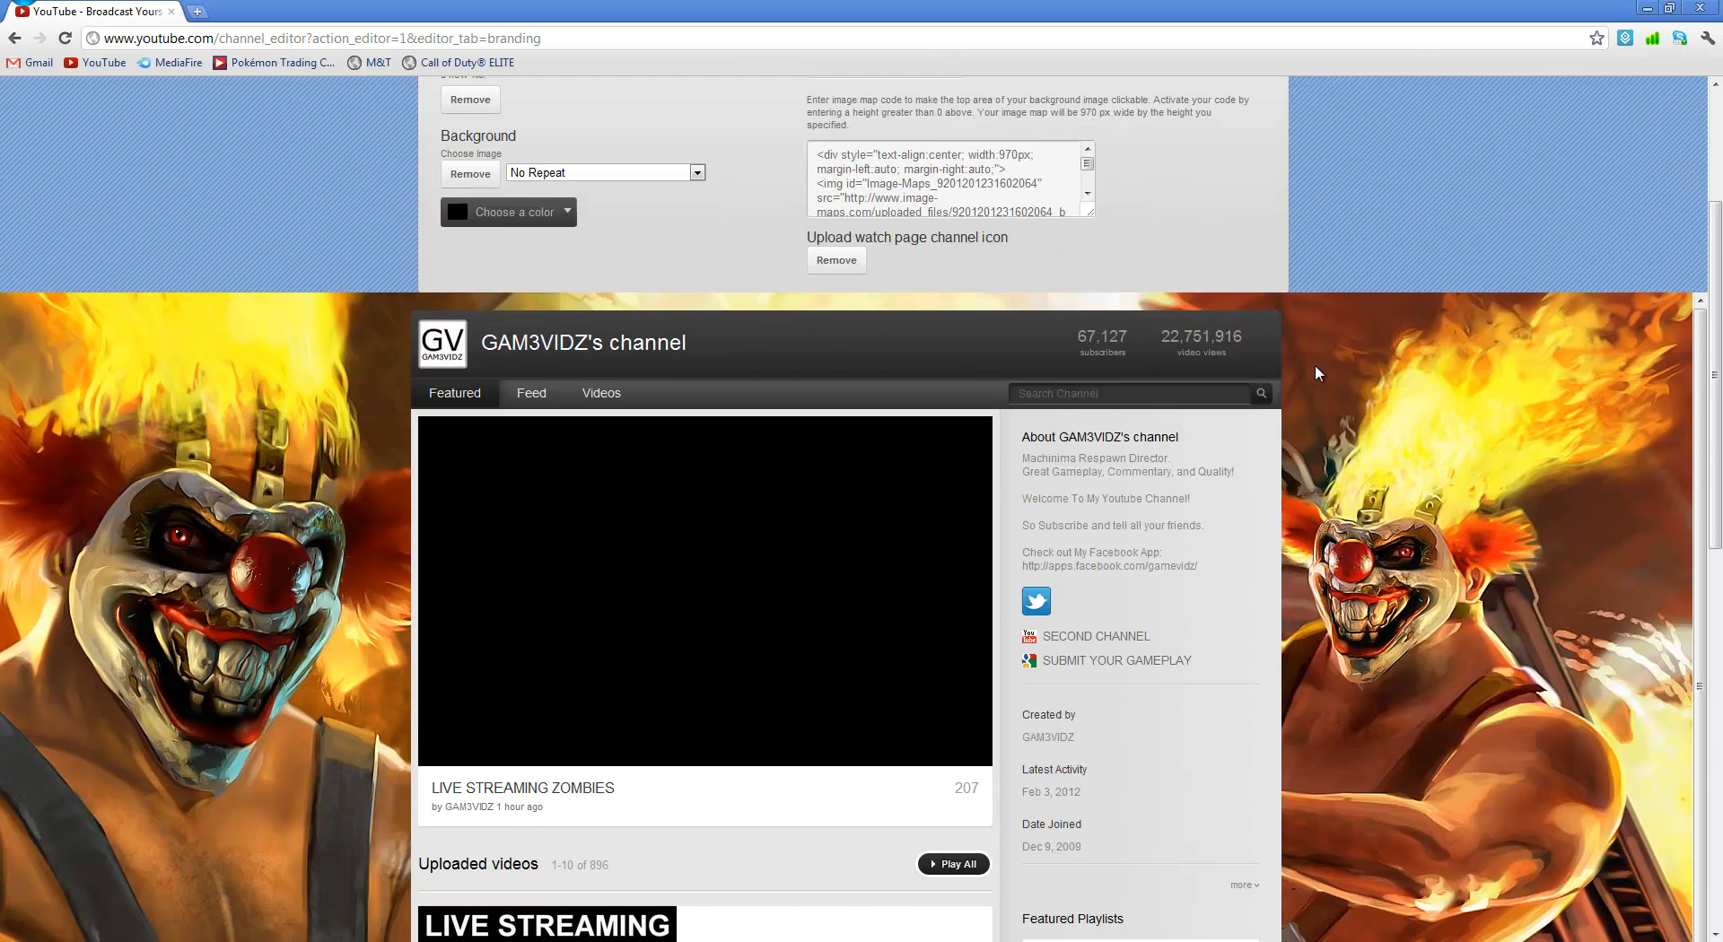